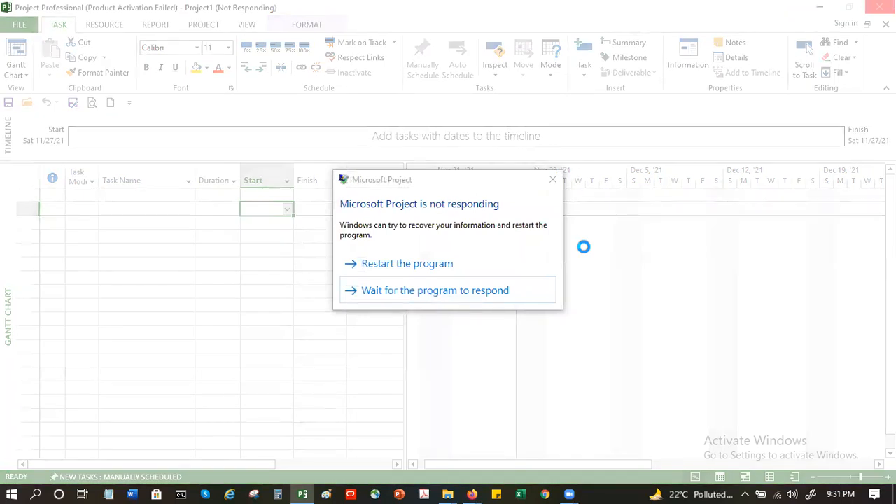
Step: Restart the unresponsive program, dismiss the activation wizard, and create a new blank project
left_click(381, 265)
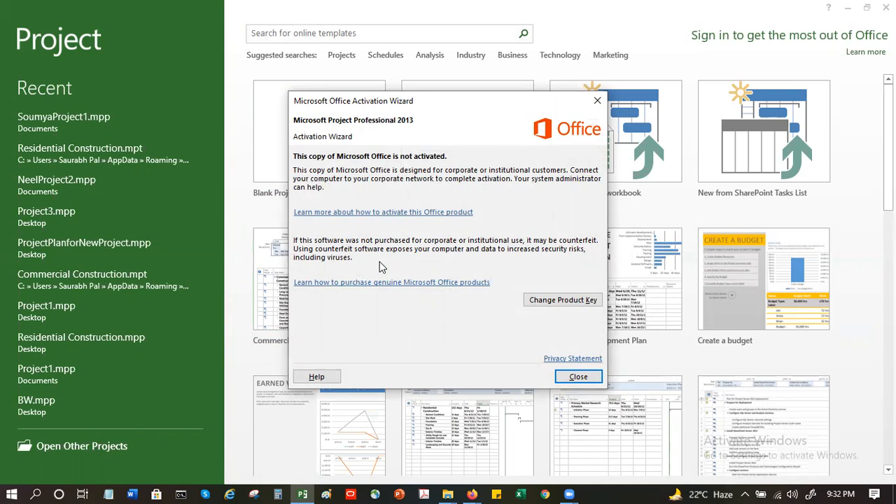
left_click(568, 379)
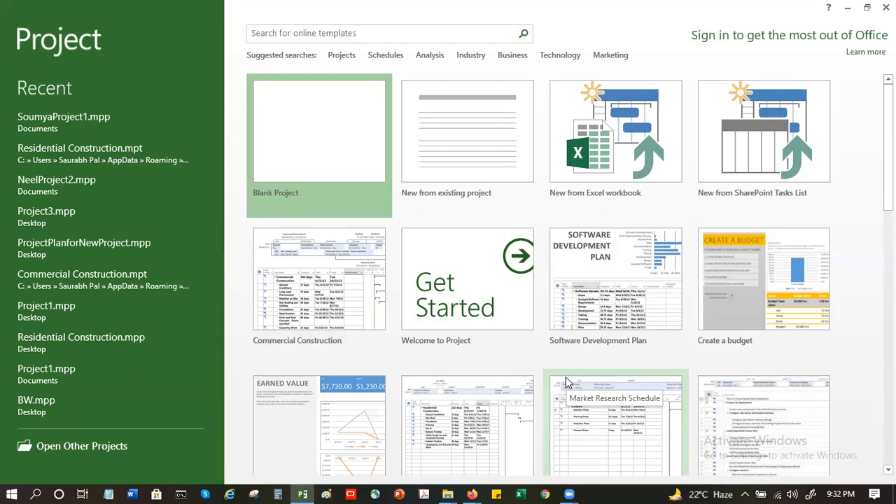
left_click(303, 174)
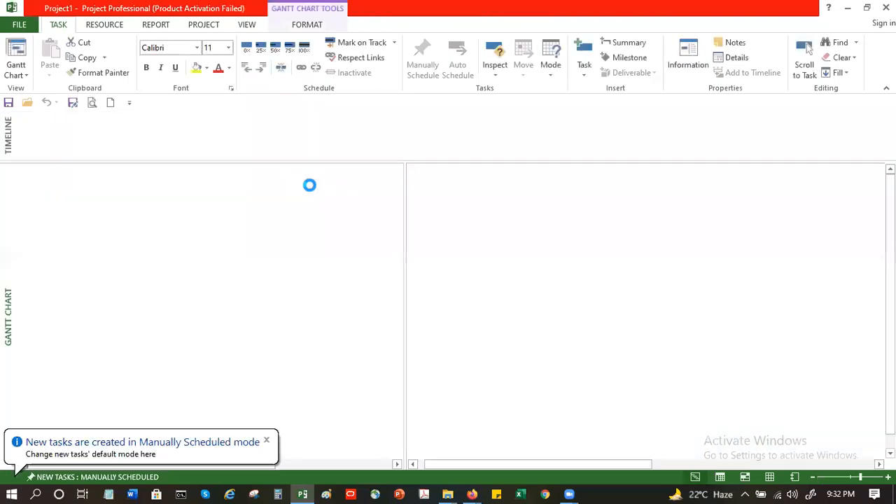
left_click(308, 185)
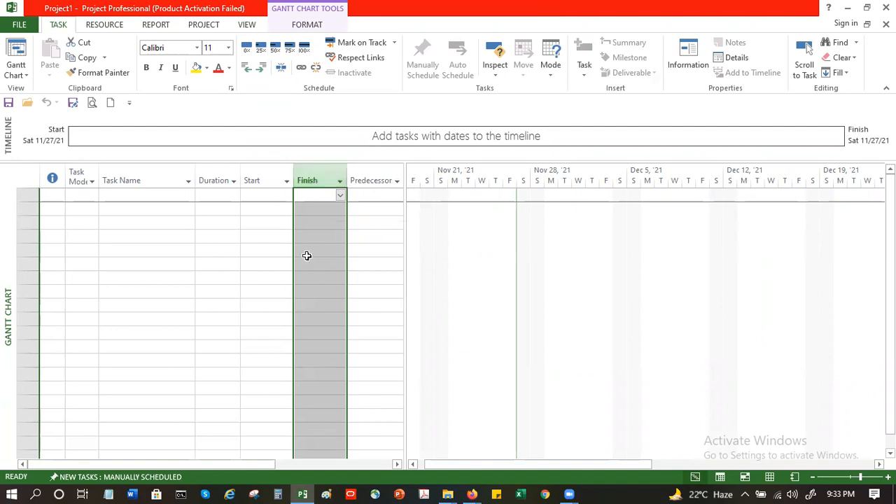
Step: Switch from the Gantt Chart to the Resource Sheet view and back to the Gantt Chart view
left_click(324, 196)
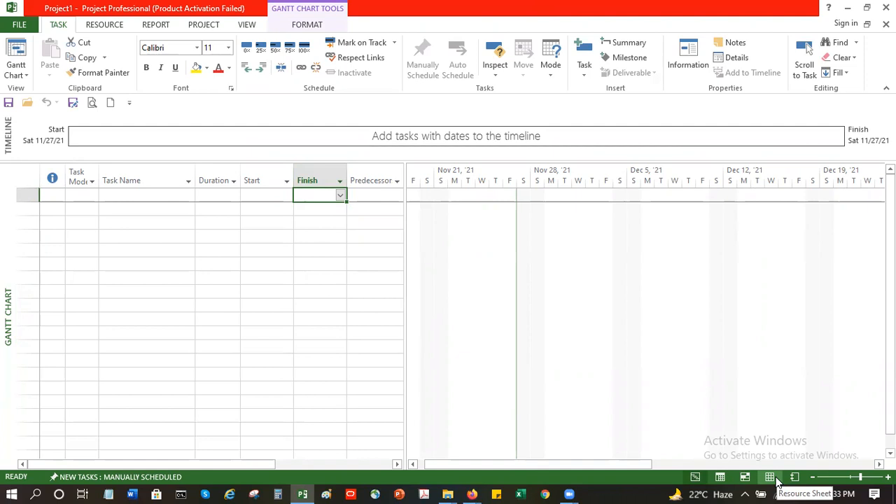
left_click(770, 477)
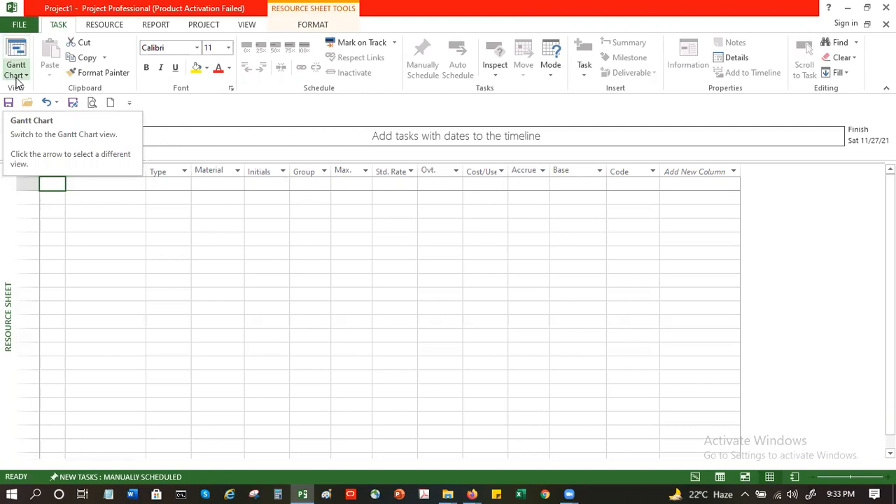
left_click(16, 79)
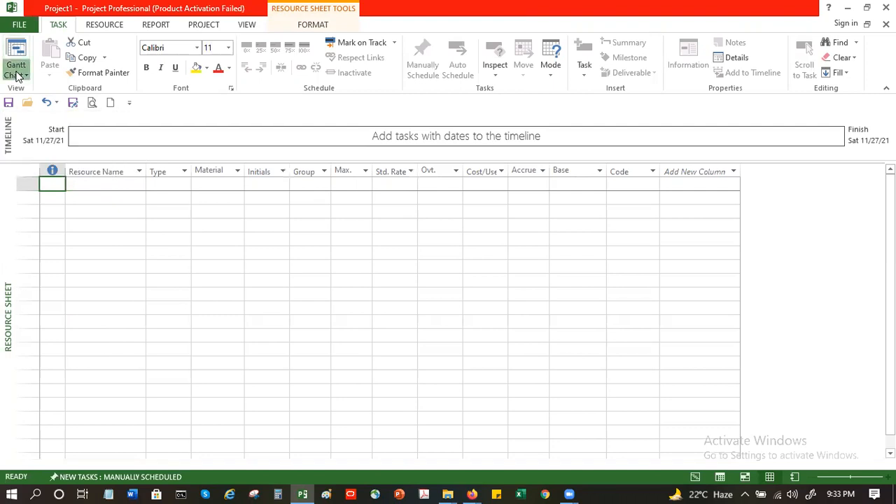
left_click(19, 76)
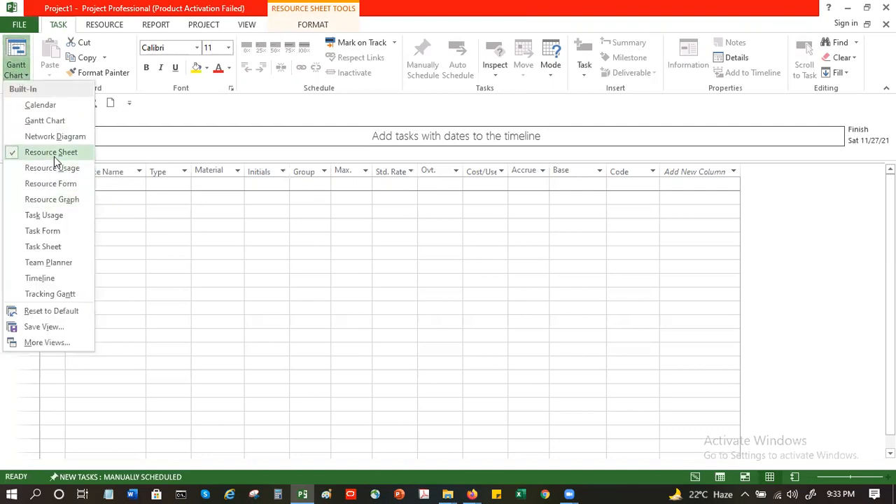
left_click(37, 122)
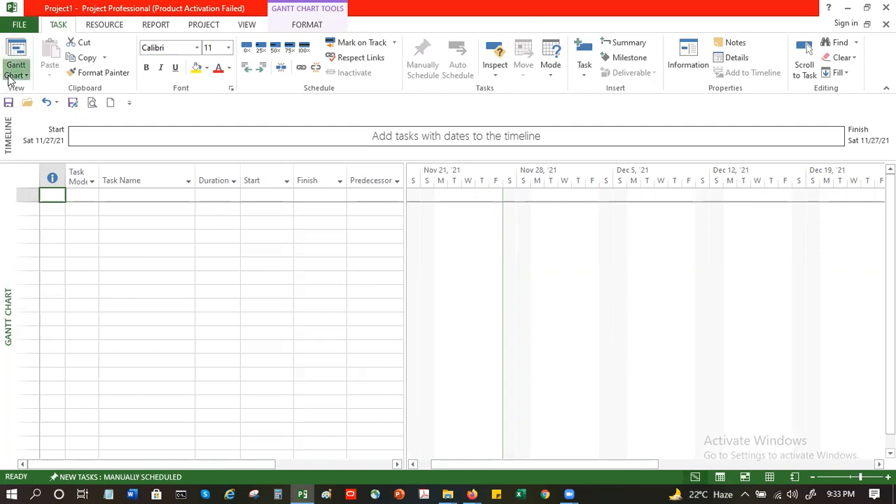
Step: Switch the project to the Resource Sheet view
left_click(10, 75)
left_click(52, 155)
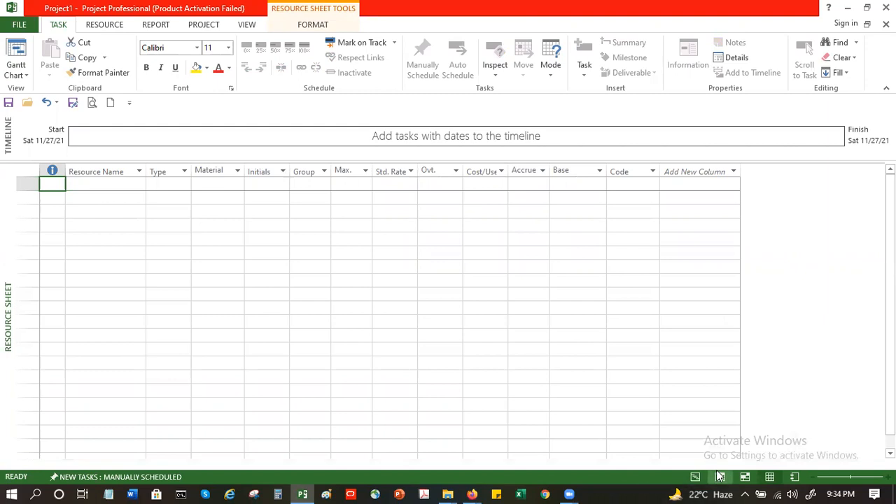
left_click(768, 479)
left_click(696, 478)
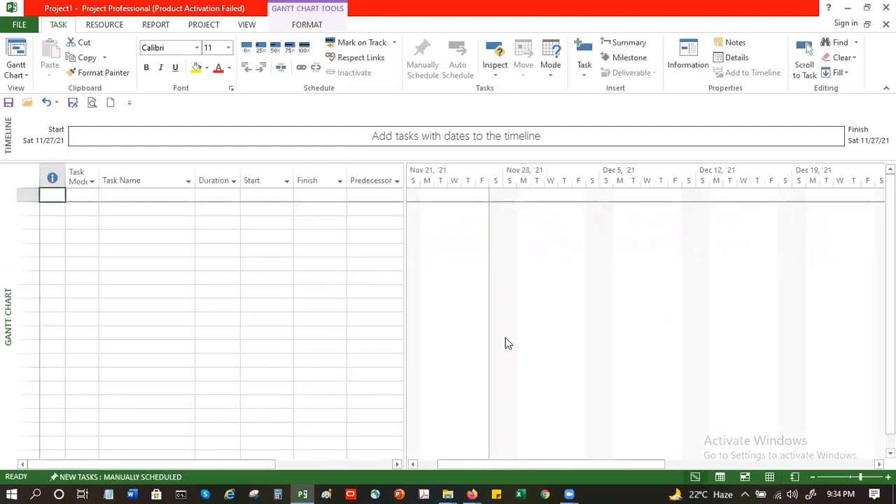
left_click(770, 477)
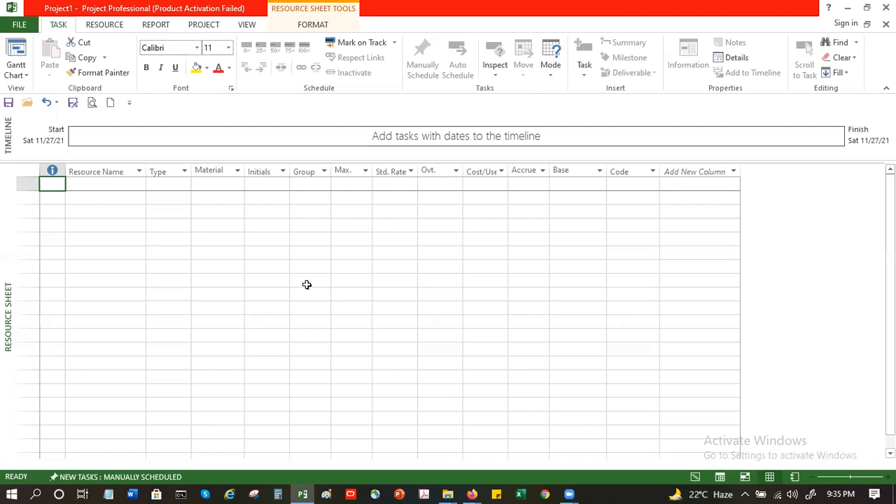
Step: Enter the first resource's full name in the Resource Name column
left_click(102, 186)
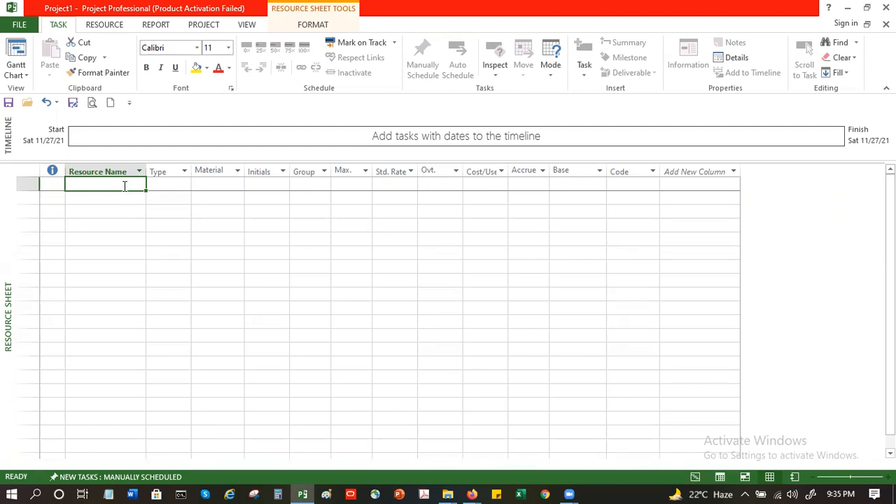
type("sANJAY ")
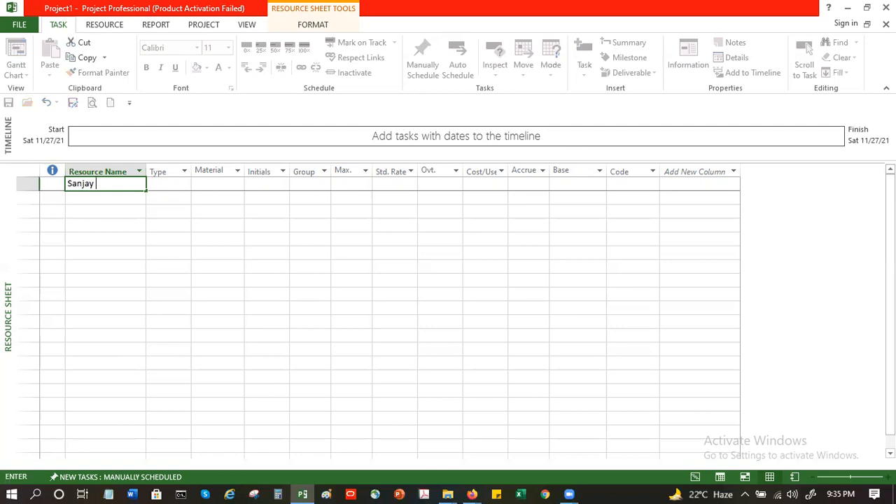
type("Kothari")
key("Tab")
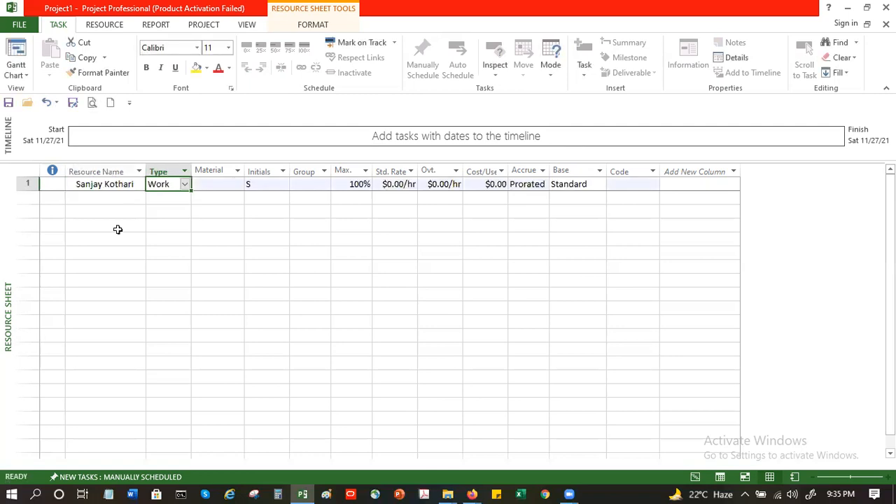
Step: Set the first resource's Type to Work
left_click(186, 185)
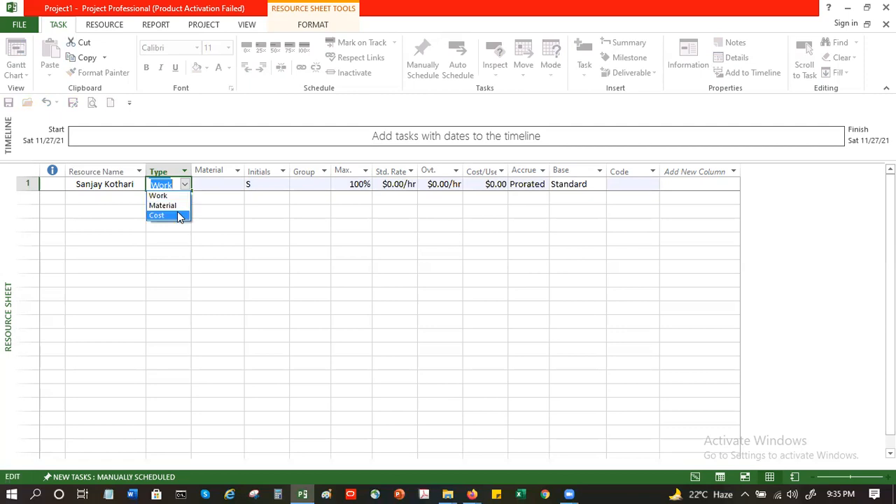
left_click(170, 196)
left_click(207, 187)
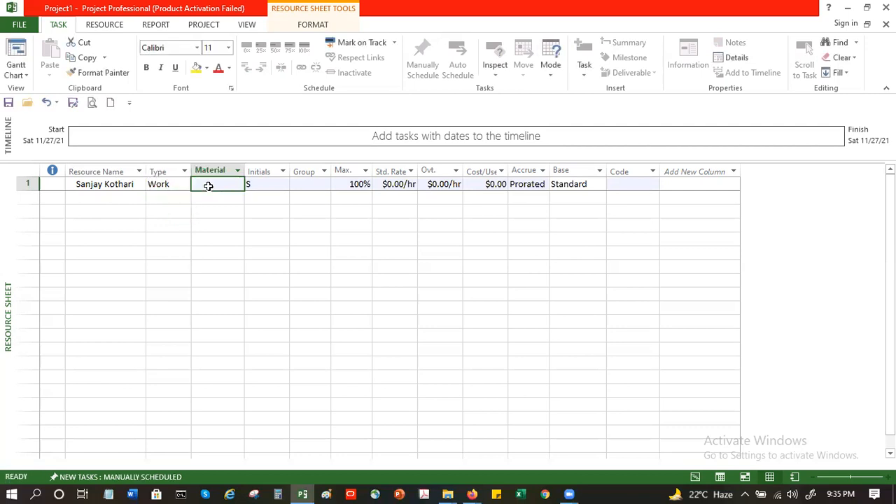
Step: Set the first resource's standard rate to 1000 per hour
left_click(322, 186)
left_click(353, 184)
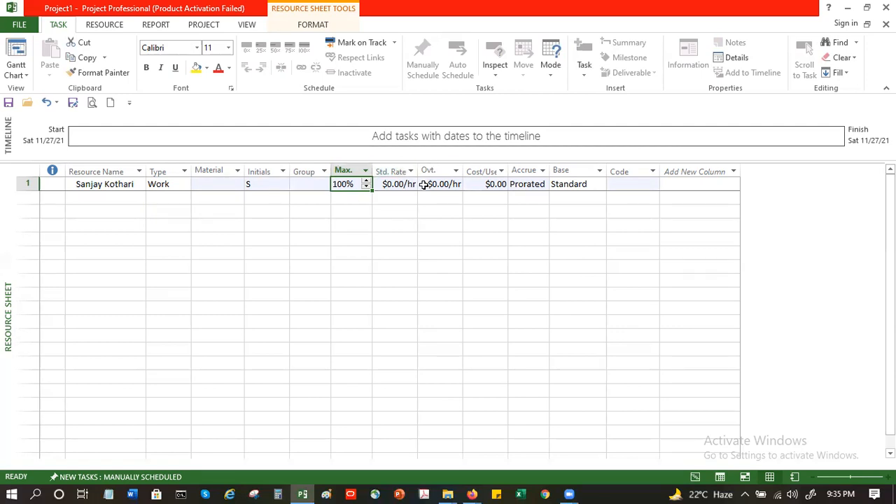
left_click(402, 187)
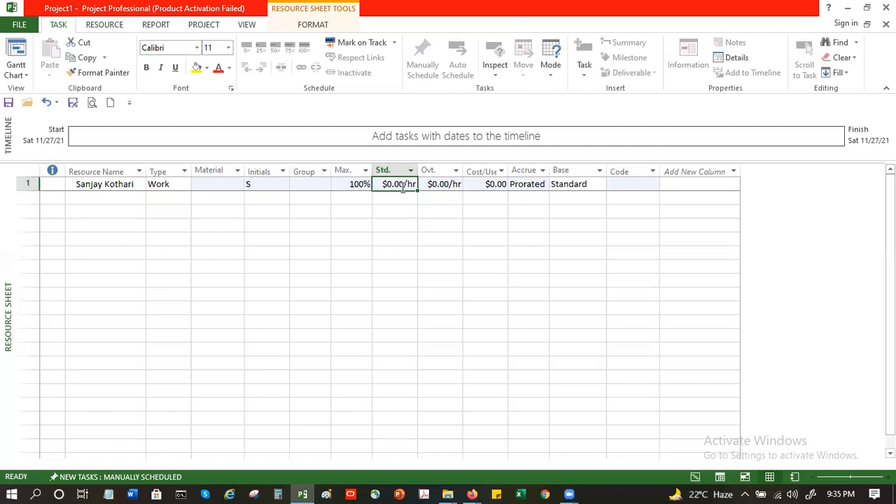
type("10")
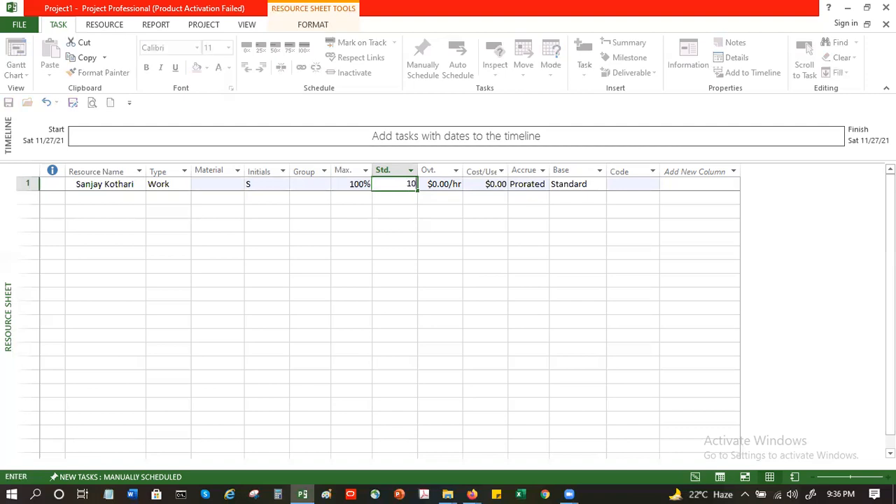
type("00")
key("Return")
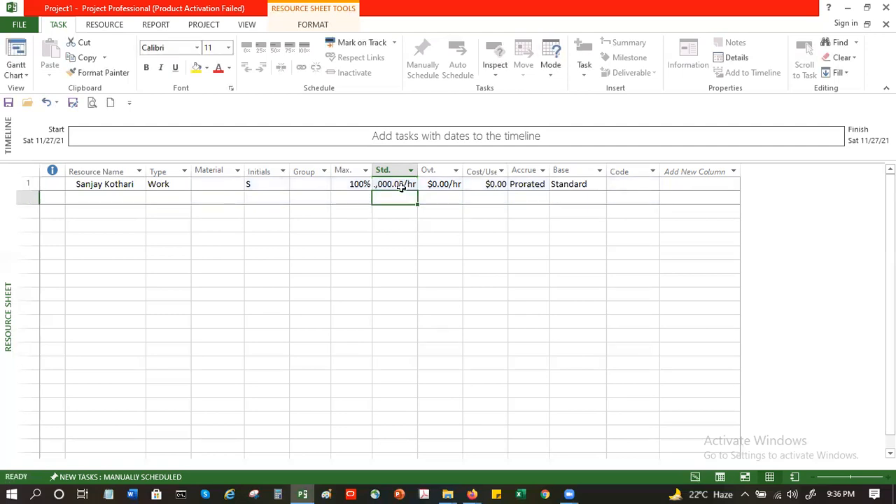
Step: Widen the Std. Rate column so the full rate fits
left_click_drag(418, 170, 426, 170)
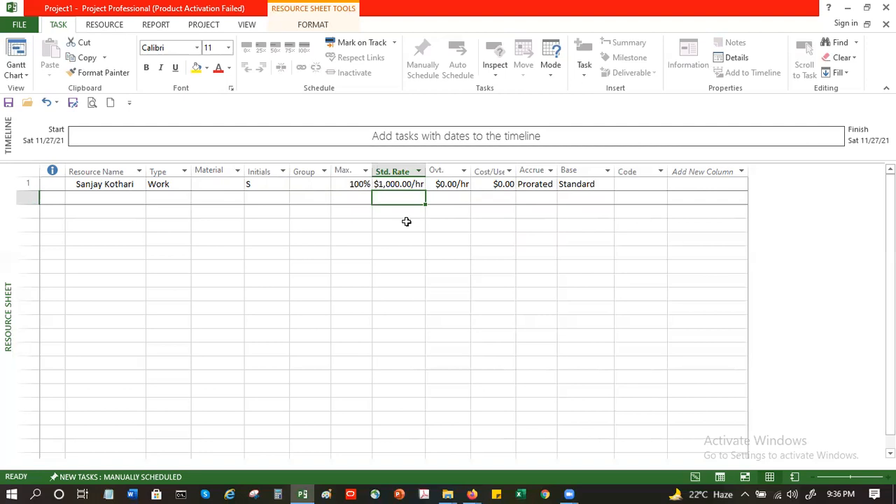
left_click(446, 184)
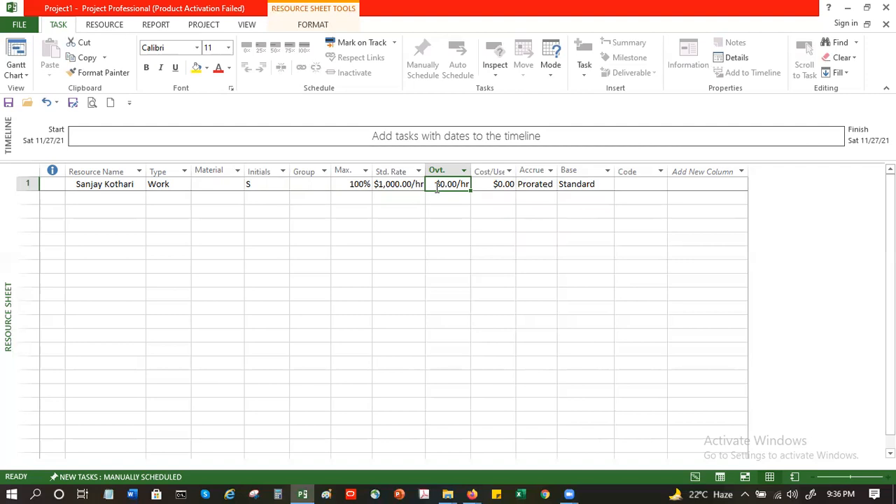
left_click(540, 184)
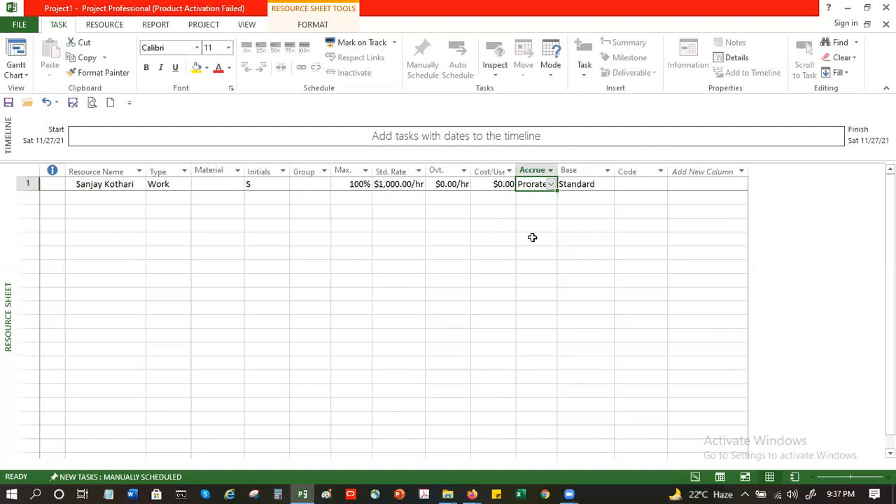
left_click(101, 199)
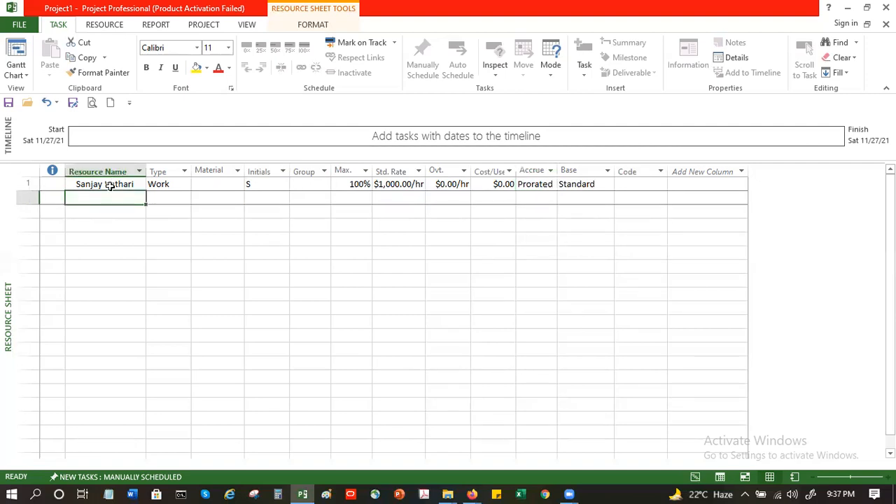
Step: Set the first resource's Group to ProjMgr
left_click(305, 184)
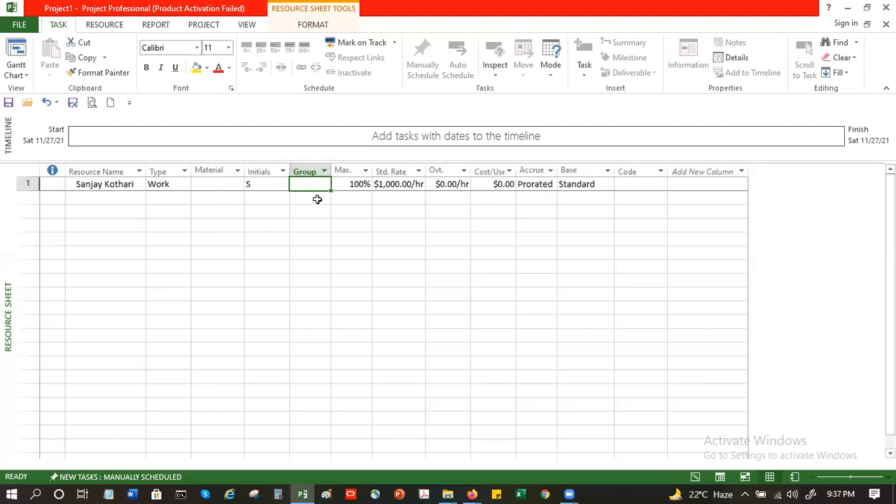
type("Pro")
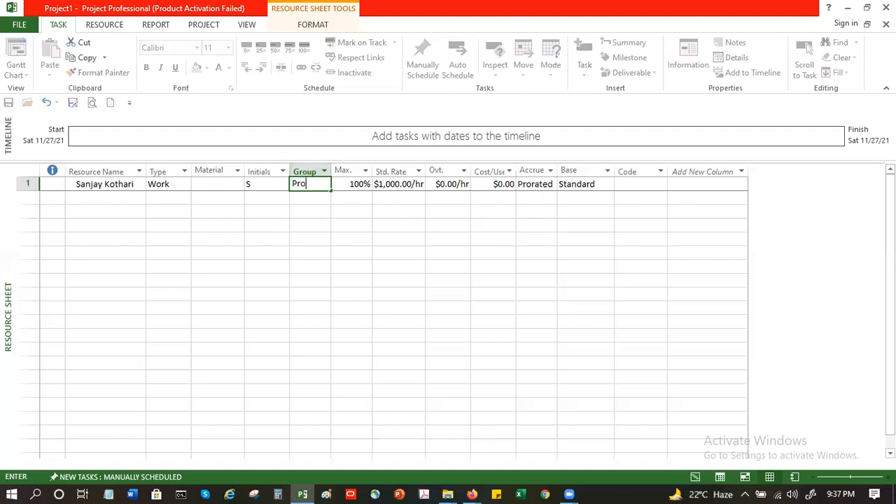
type("jMgr")
key("Return")
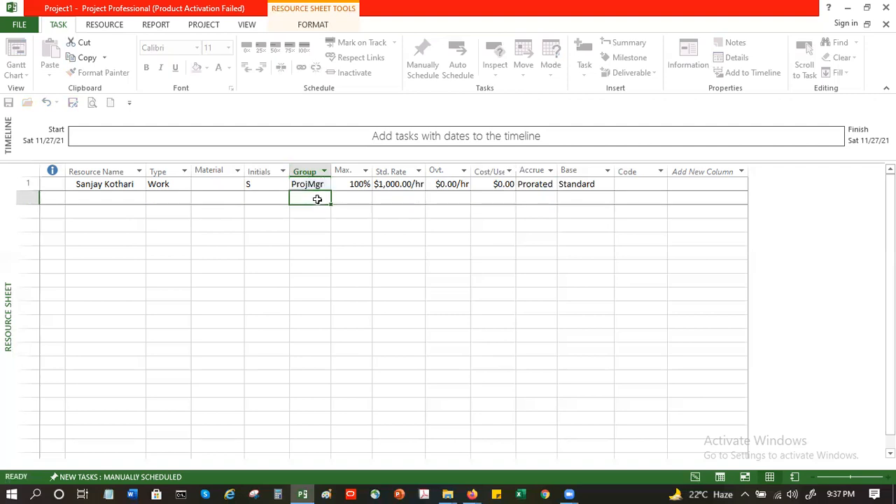
Step: Enter the second resource's full name in the next row of the Resource Name column
left_click(129, 197)
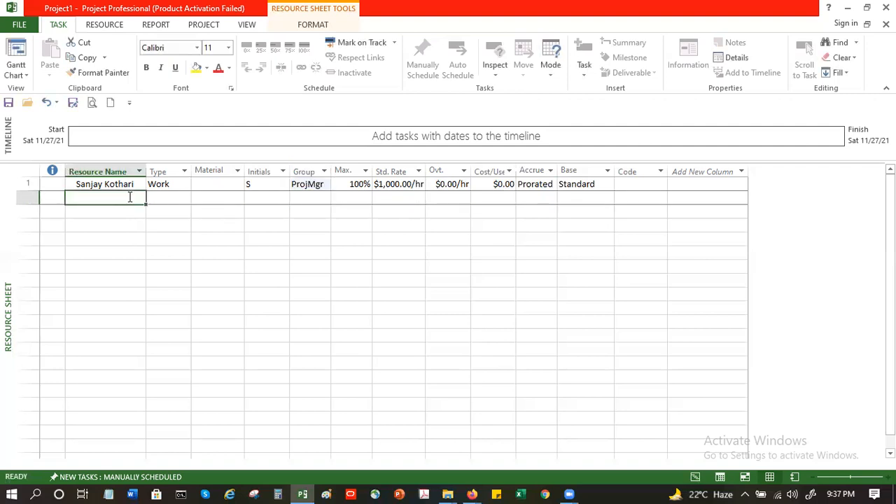
type("Ajay")
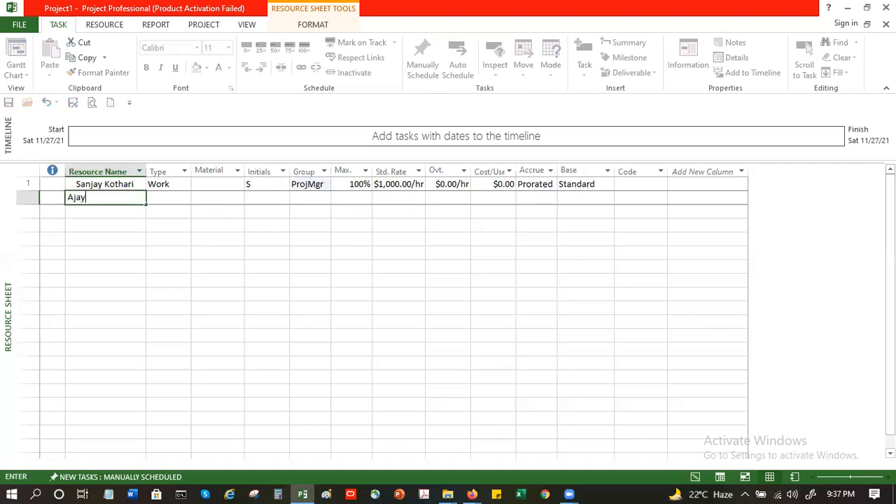
type(" Basu")
key("Tab")
key("Tab")
key("Tab")
key("Tab")
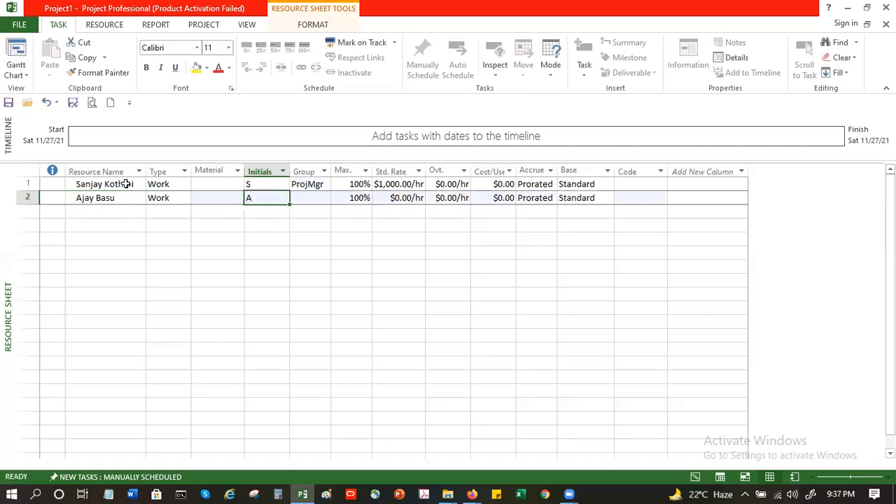
Step: Set the second resource's Group to ProjSupervisor and its standard rate to 800 per hour
type("Pr")
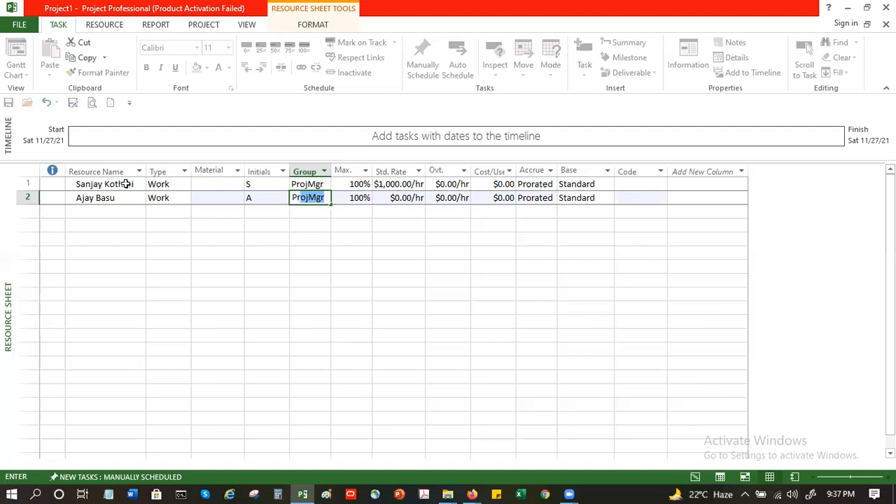
type("ojSuperviso")
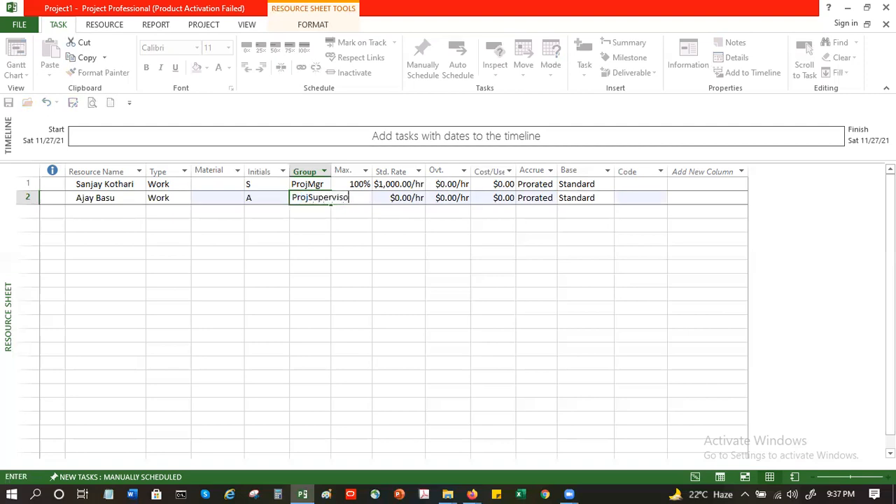
type("r")
key("Tab")
key("Tab")
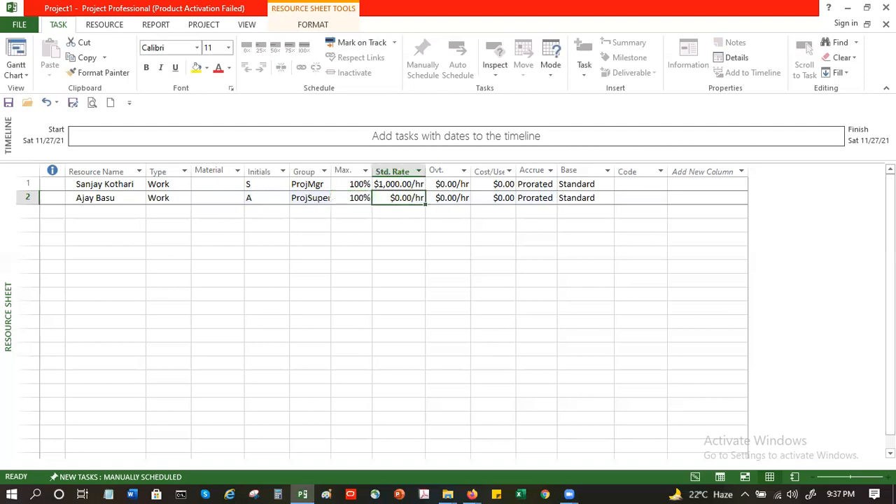
type("800")
key("Return")
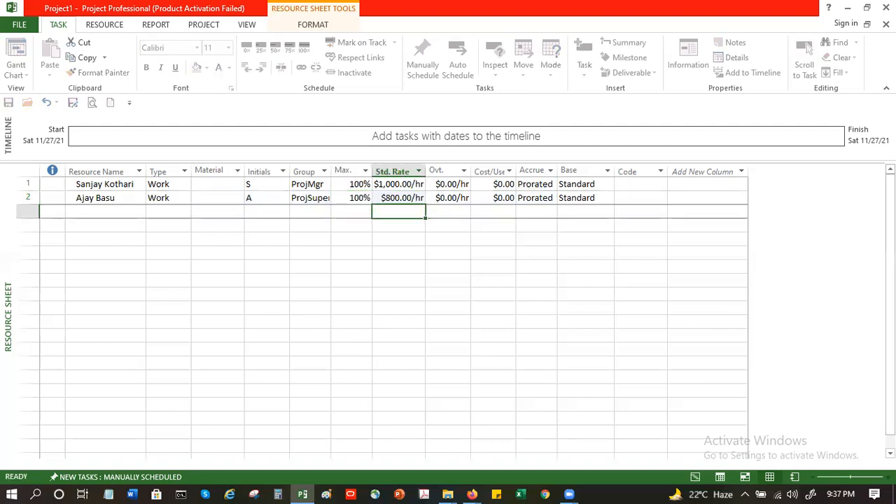
Step: Add a resource named Bricks in the third row and set its type to Material
left_click(96, 213)
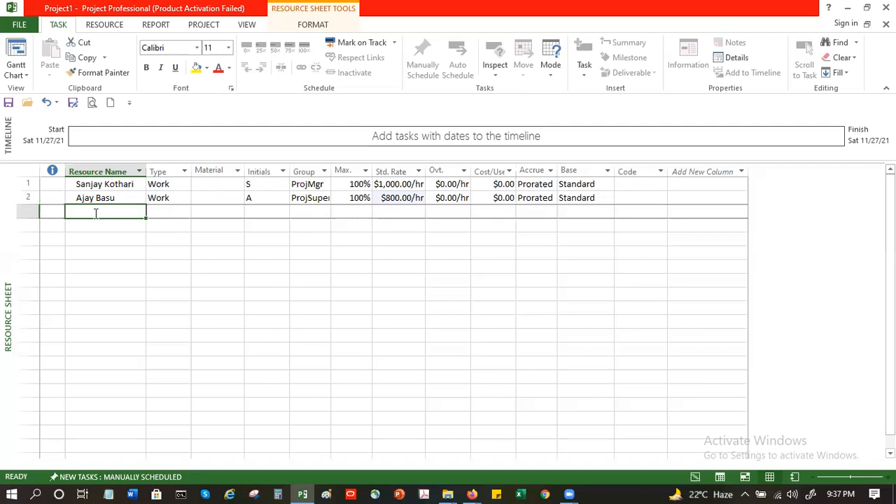
type("Mohit")
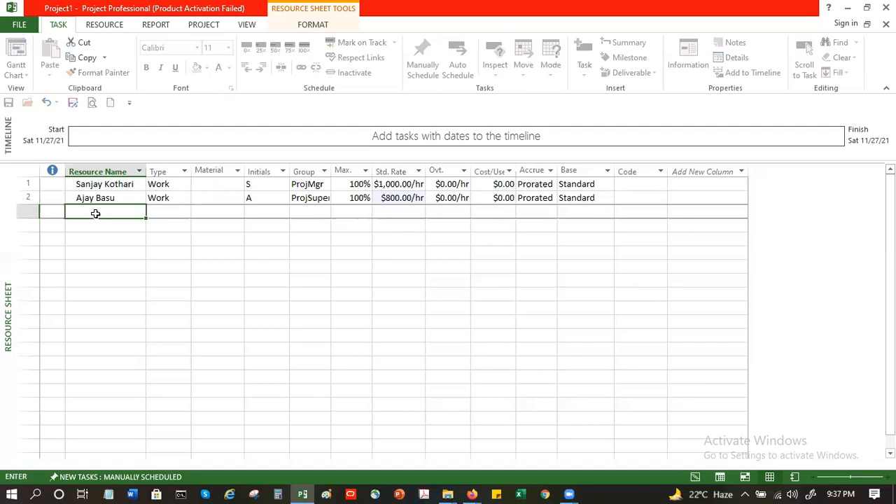
type("Bricks")
key("Tab")
left_click(186, 217)
left_click(174, 233)
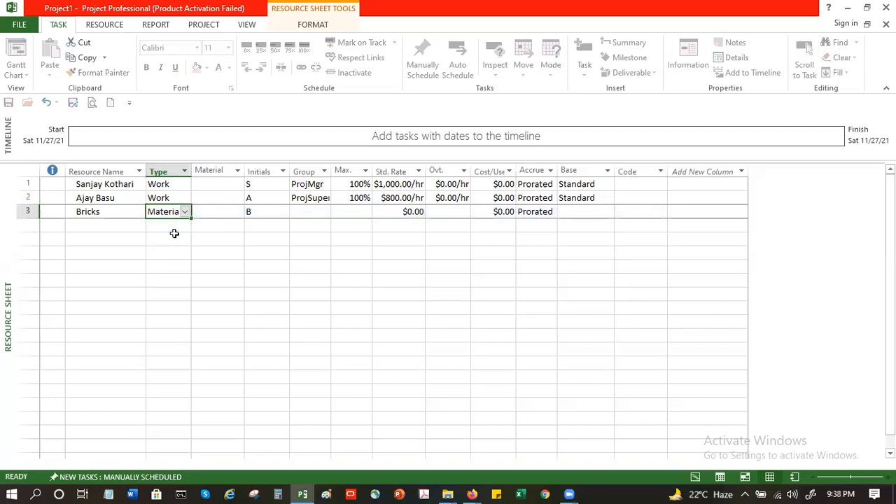
Step: Set Bricks' material label to Each and its standard rate to 15
left_click(205, 211)
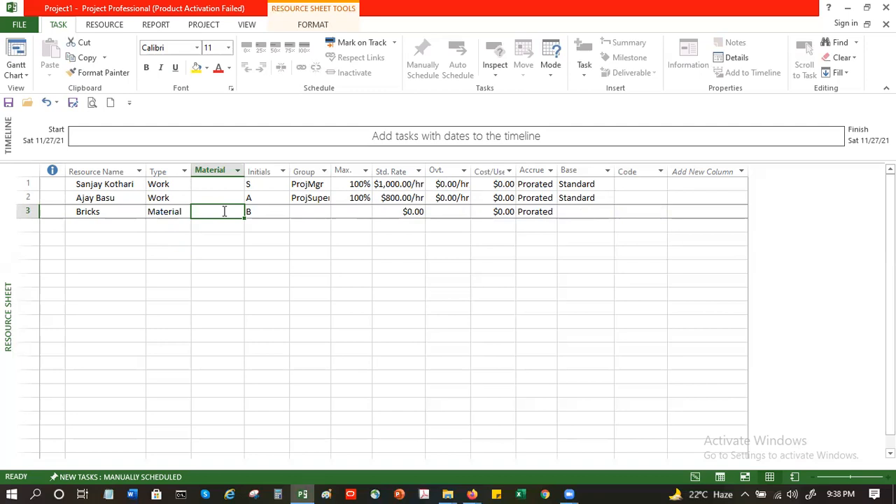
type("Each")
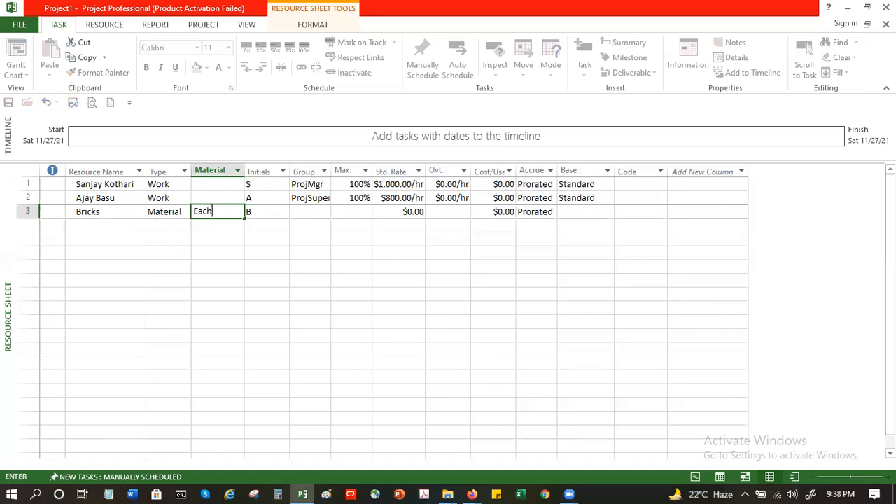
key("Tab")
key("Tab")
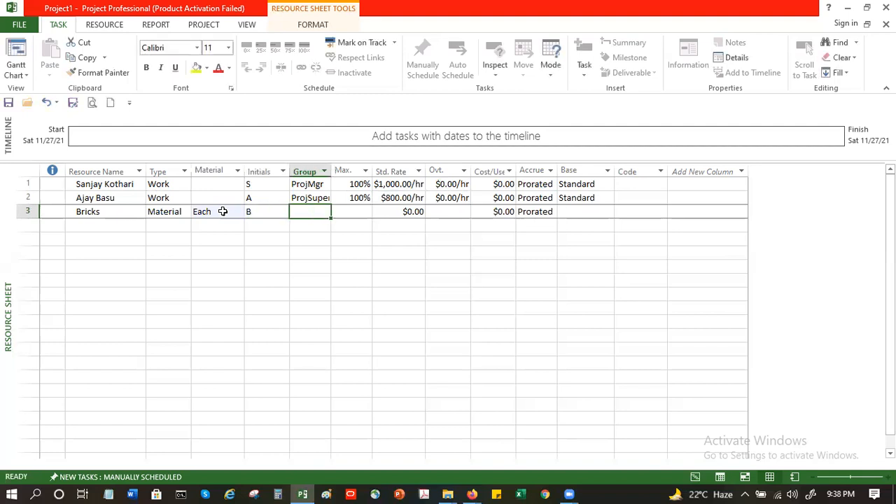
key("Tab")
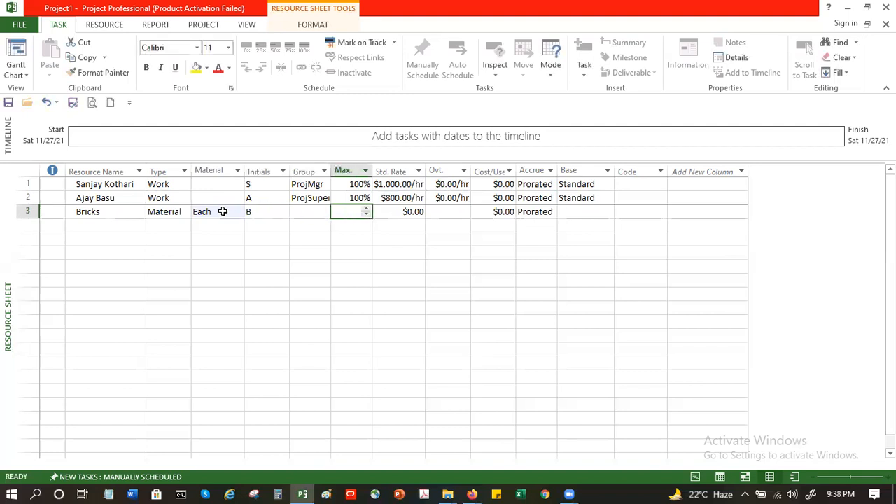
key("Tab")
type("15")
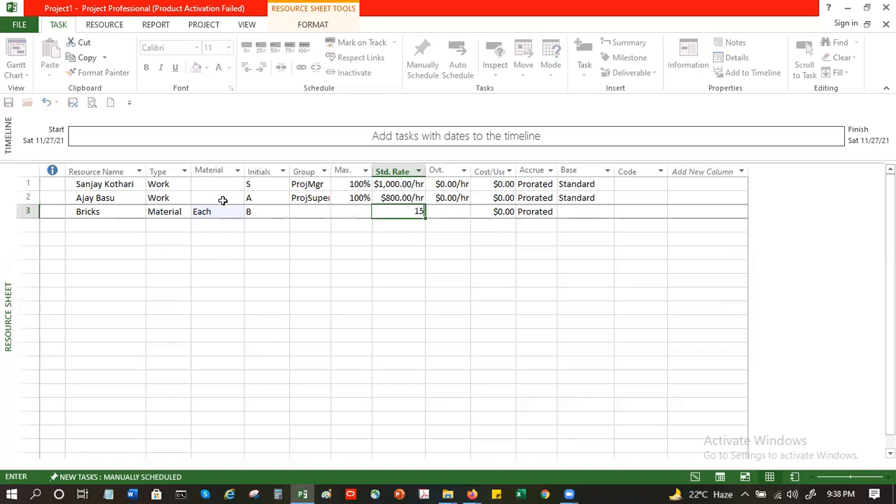
key("Return")
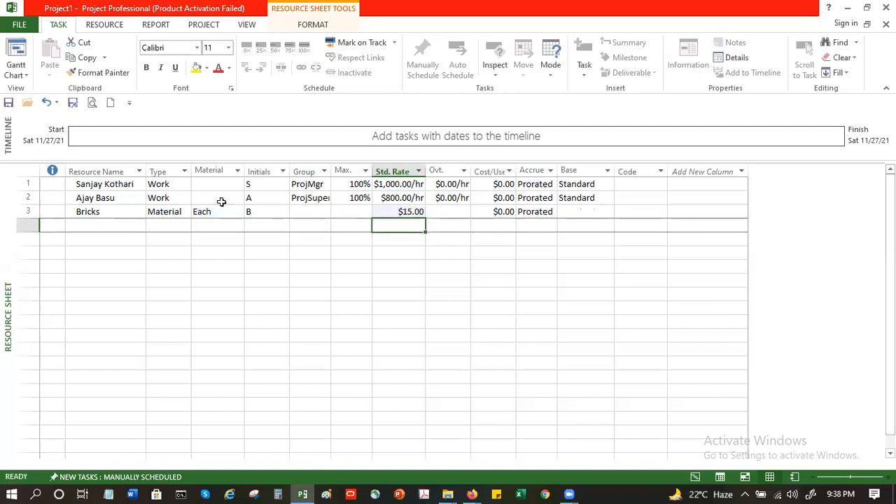
Step: Add Cement in the fourth row as a Material resource
left_click(120, 226)
type("Cement")
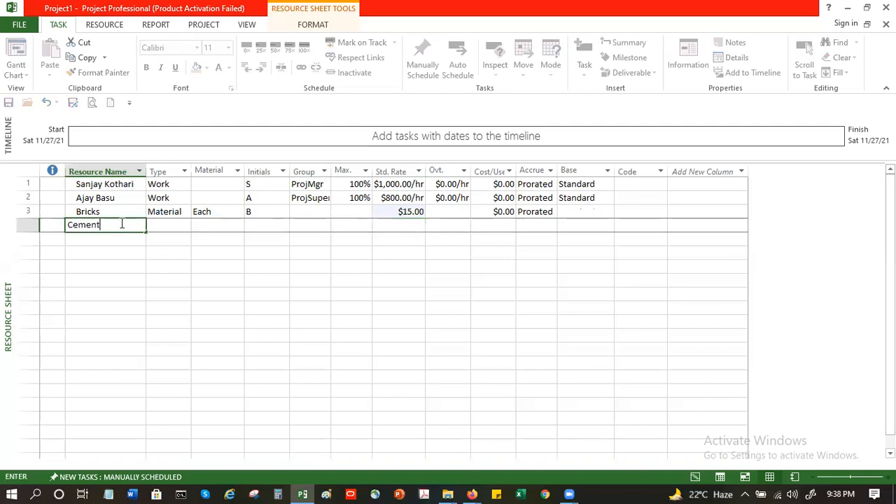
key("Tab")
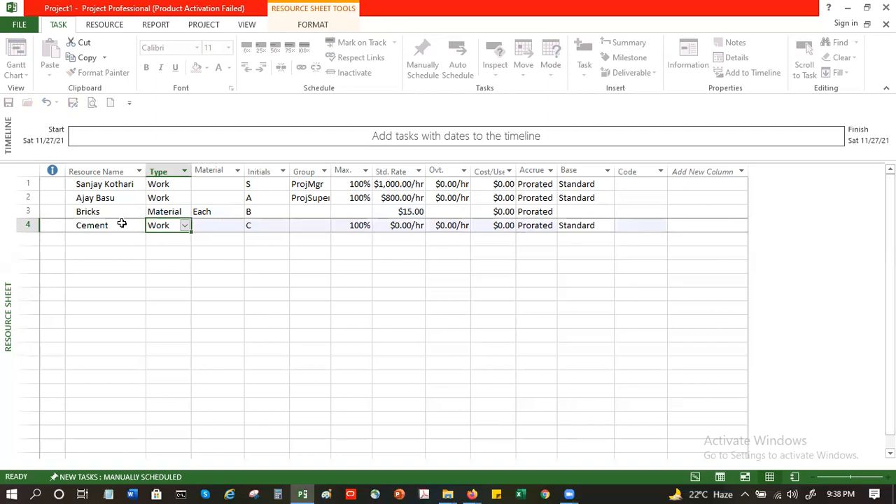
type("M")
key("Tab")
Step: Set Cement's material label to Bag and its standard rate to 1,200
type("Bag")
key("Tab")
key("Tab")
key("Tab")
key("Tab")
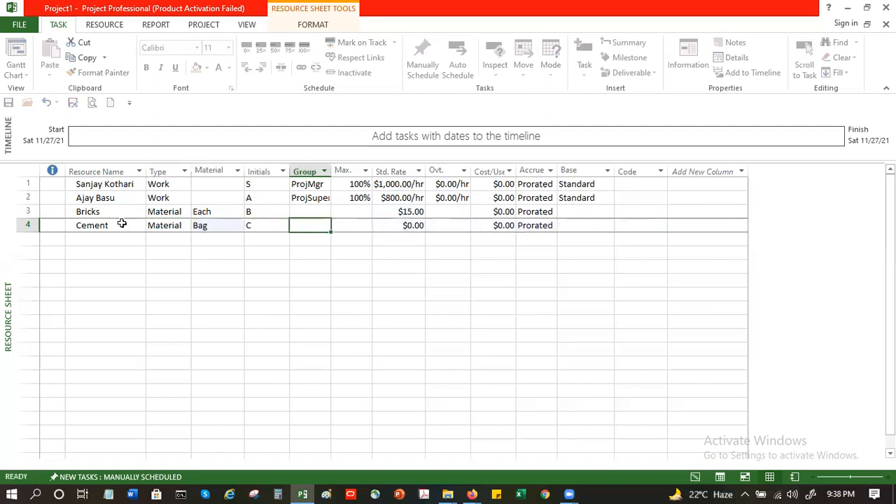
type("1,200")
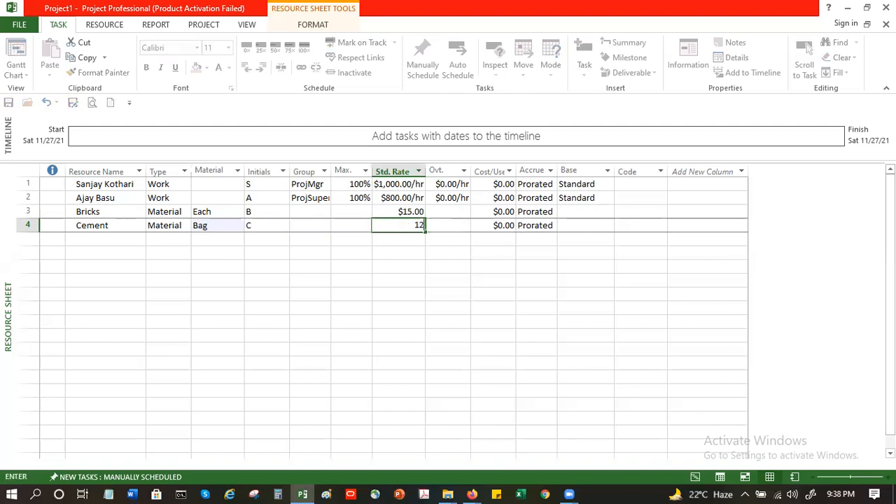
key("Return")
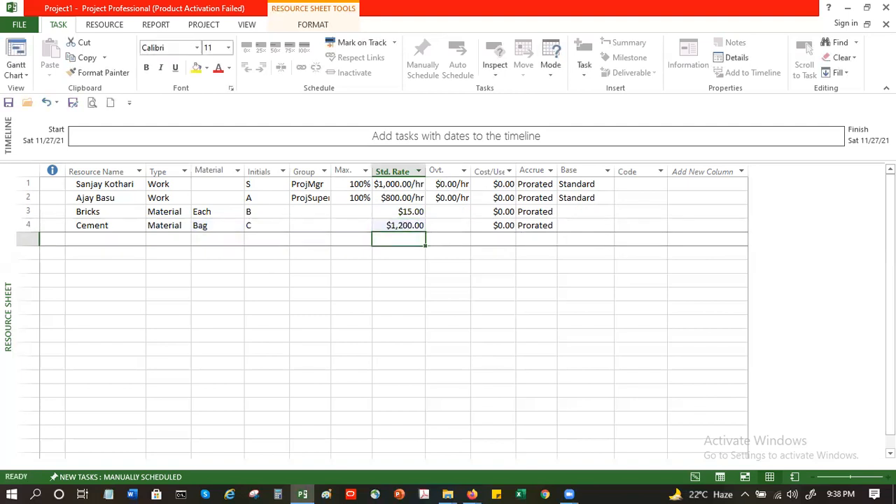
Step: Add Sand in the fifth row as a Material resource
key("Left")
key("Left")
key("Left")
key("Left")
key("Left")
key("Left")
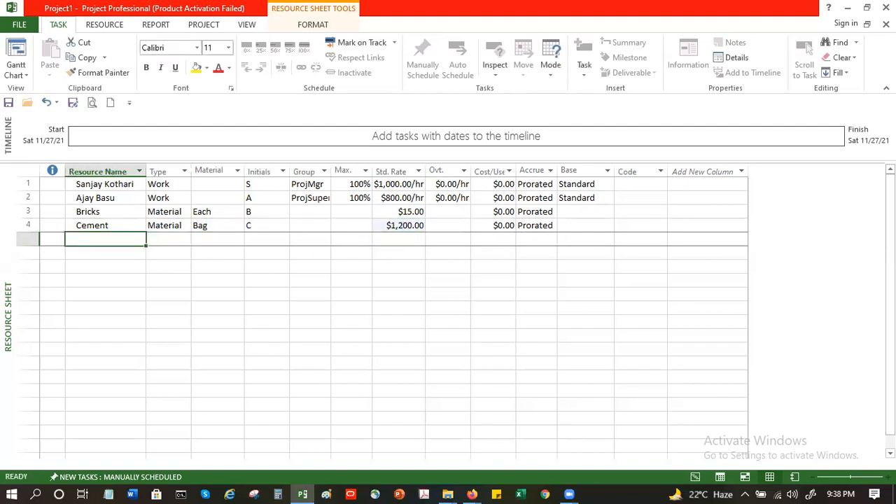
type("Sand")
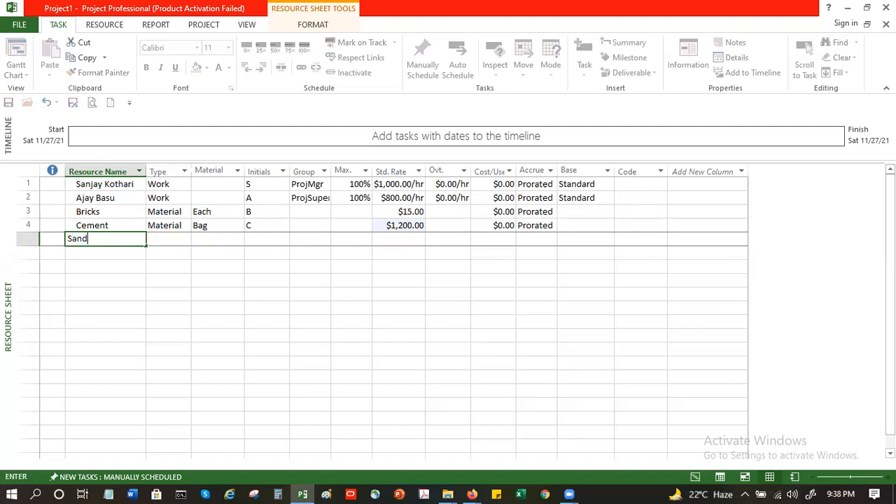
key("Tab")
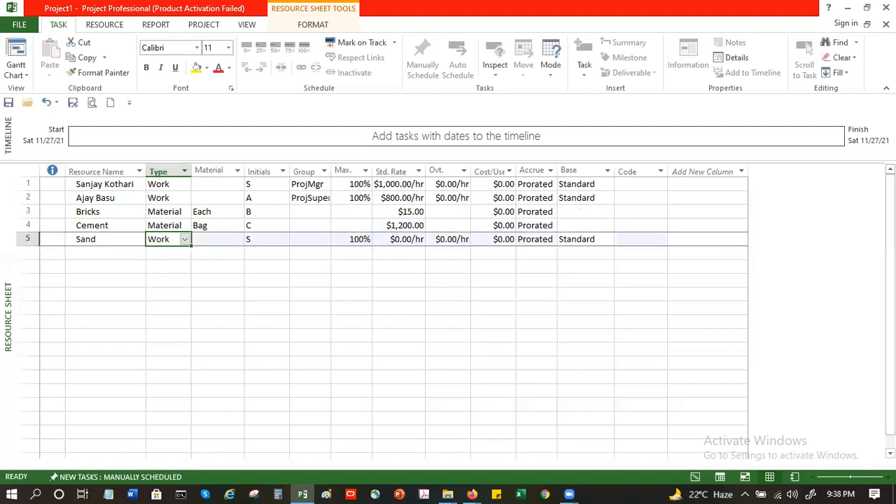
type("Material")
key("Tab")
key("Tab")
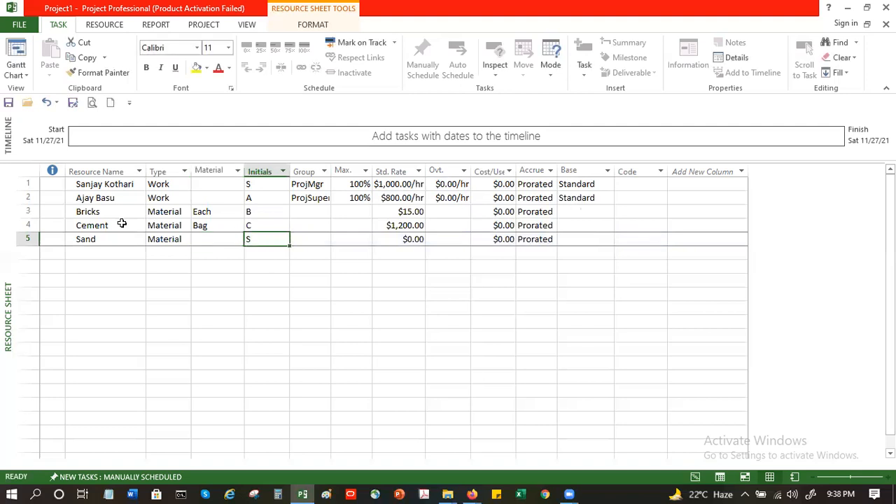
key("Left")
type("cc")
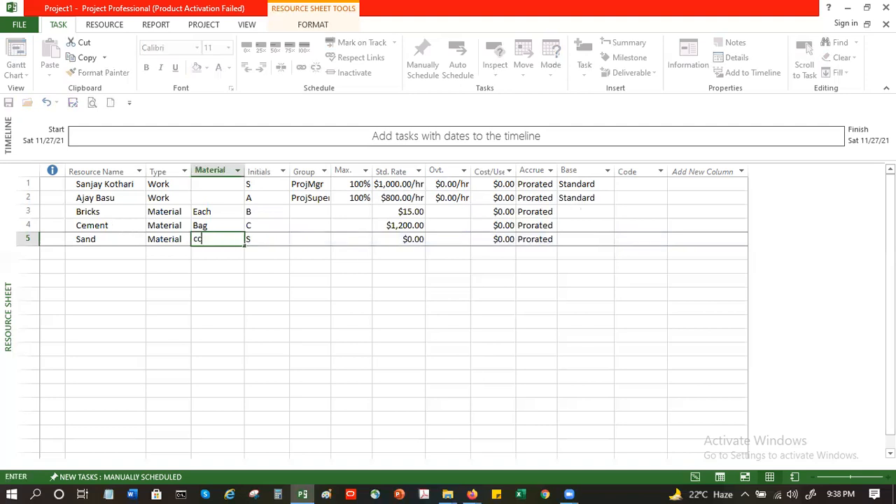
key("Tab")
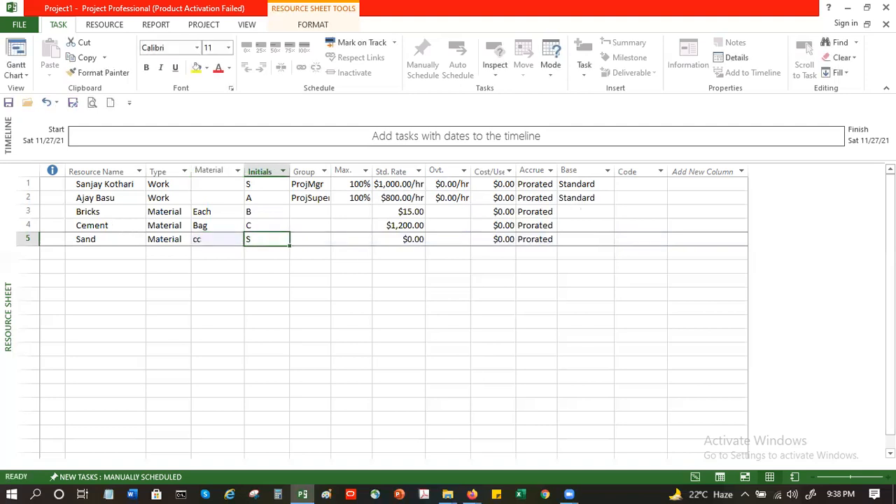
Step: Set Sand's material label to cft and its standard rate to 55
key("Left")
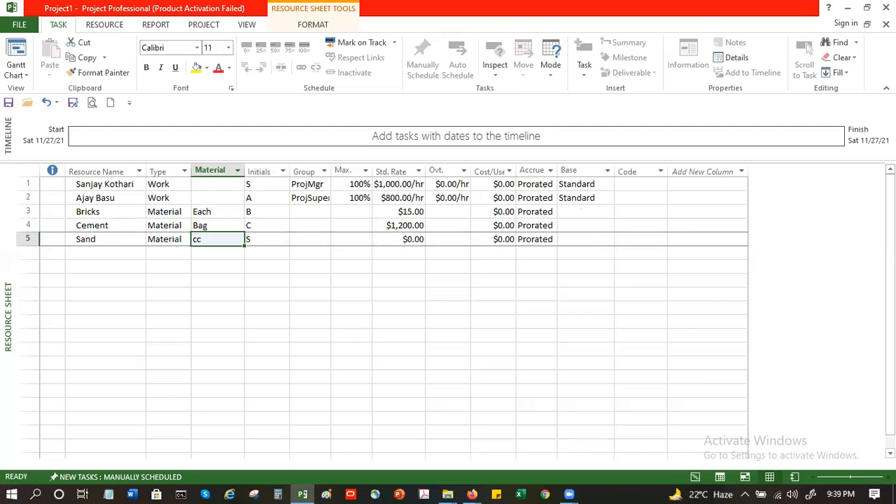
type("cft")
key("Tab")
key("Tab")
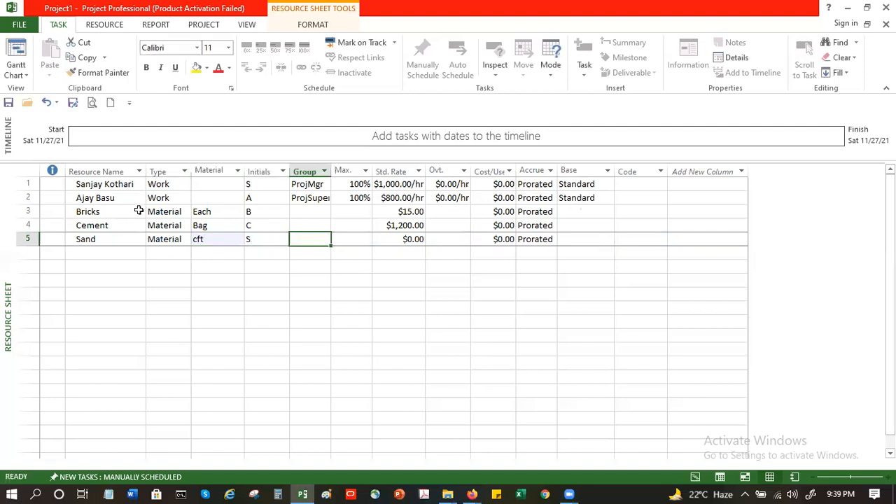
key("Tab")
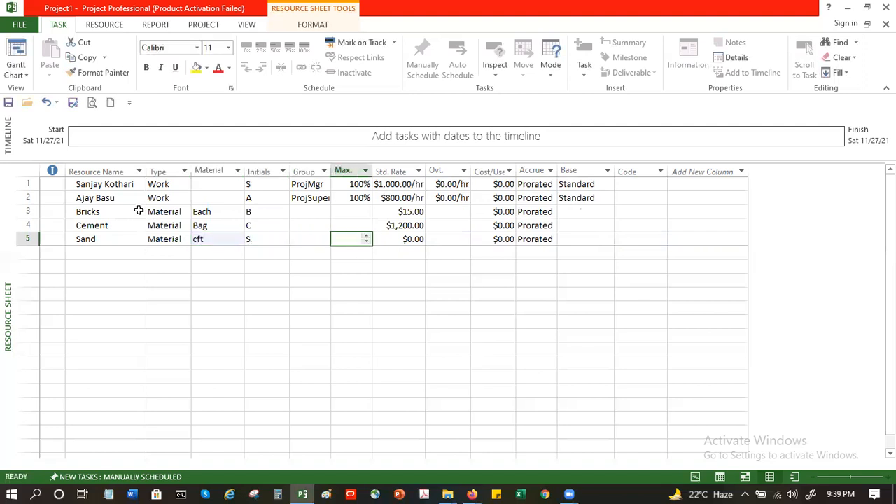
key("Tab")
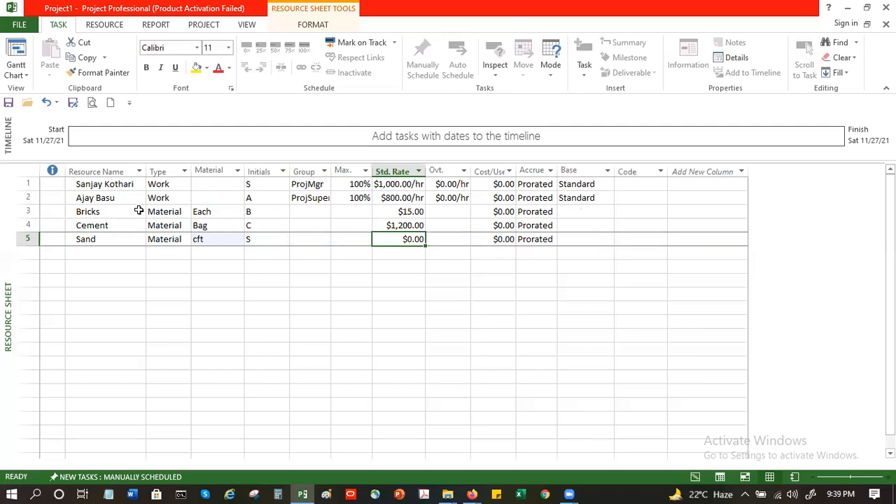
type("1")
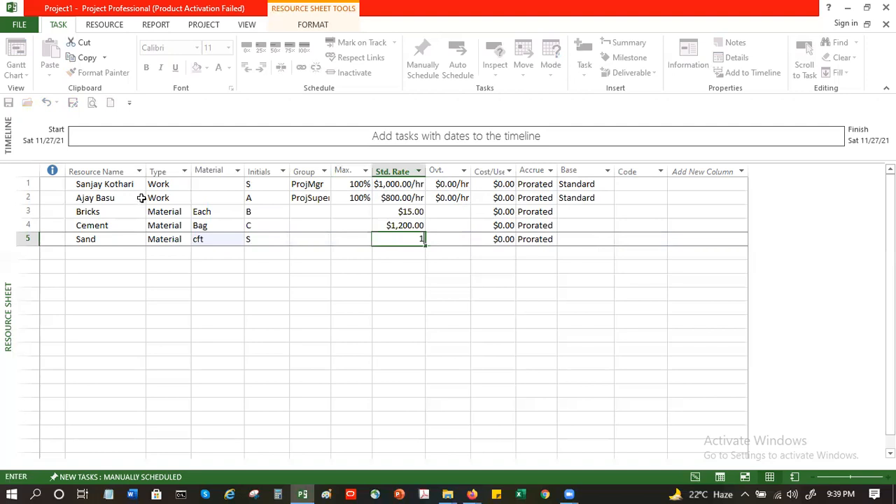
key("BackSpace")
type("55")
key("Return")
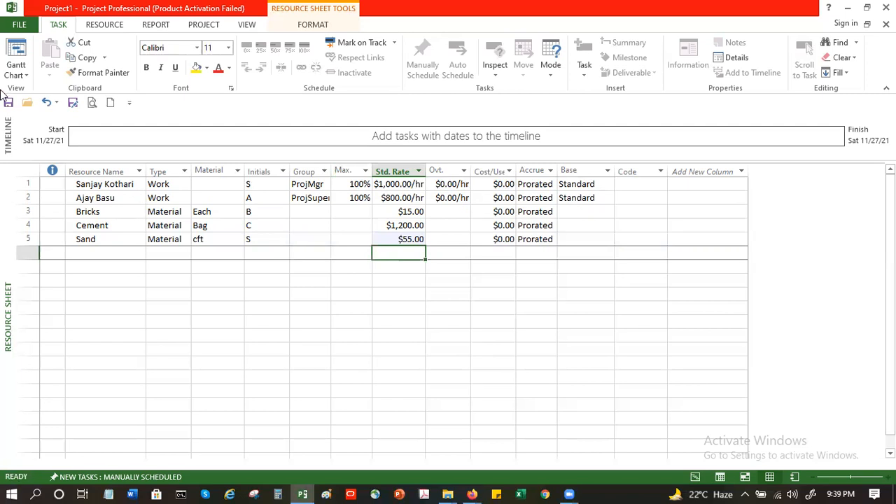
Step: Change the project's display currency to INR in the project options
left_click(16, 26)
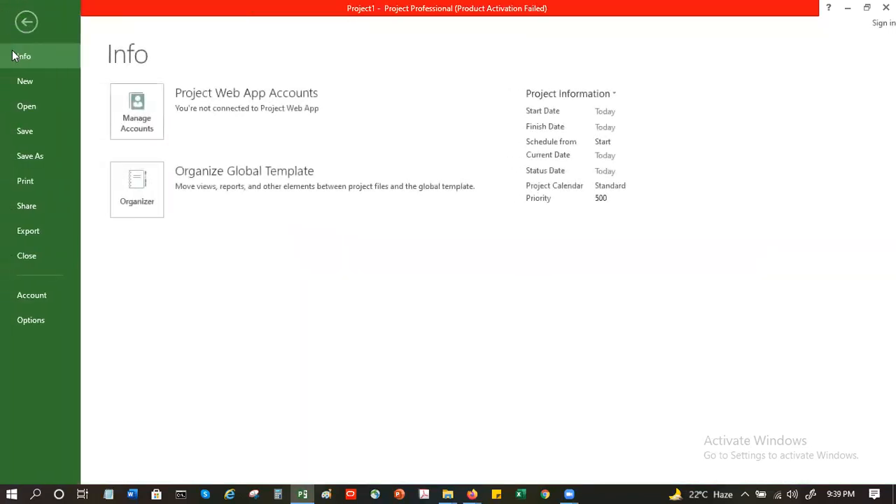
left_click(65, 322)
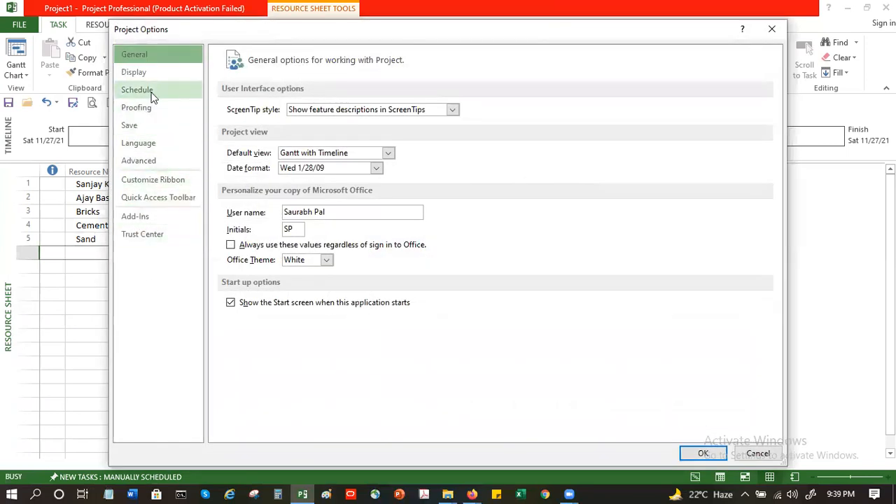
left_click(156, 76)
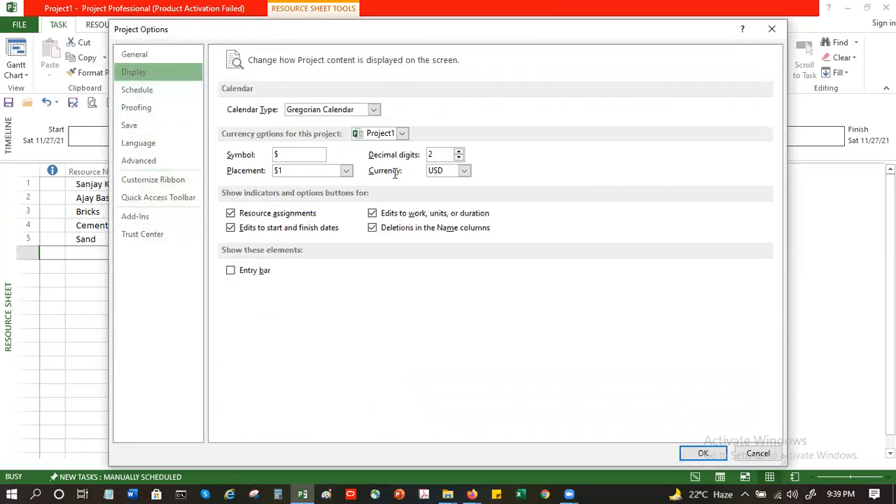
left_click(450, 172)
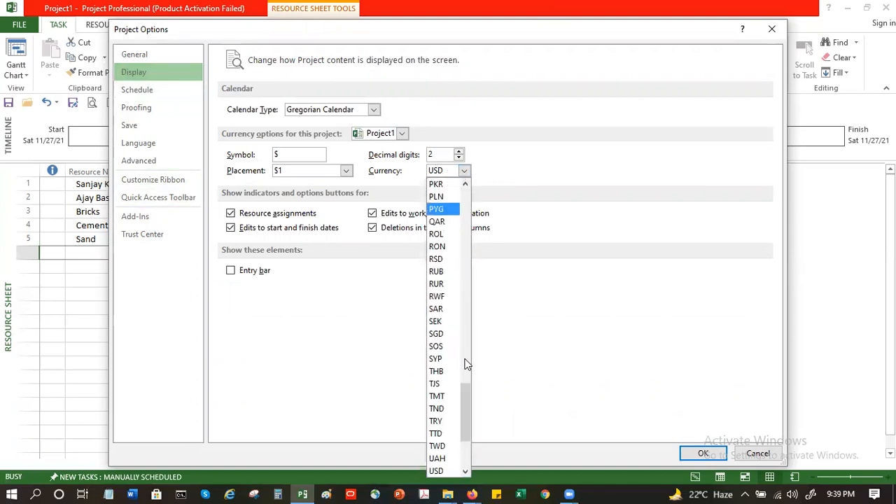
left_click_drag(463, 405, 456, 297)
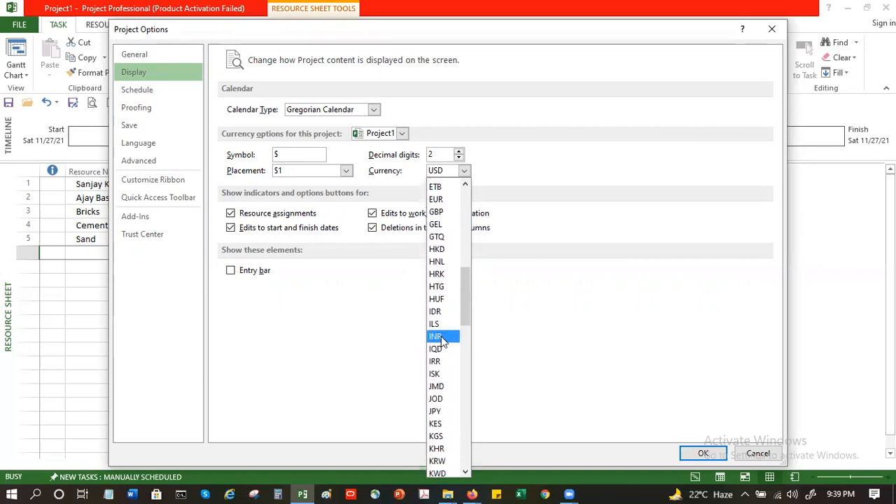
key("Escape")
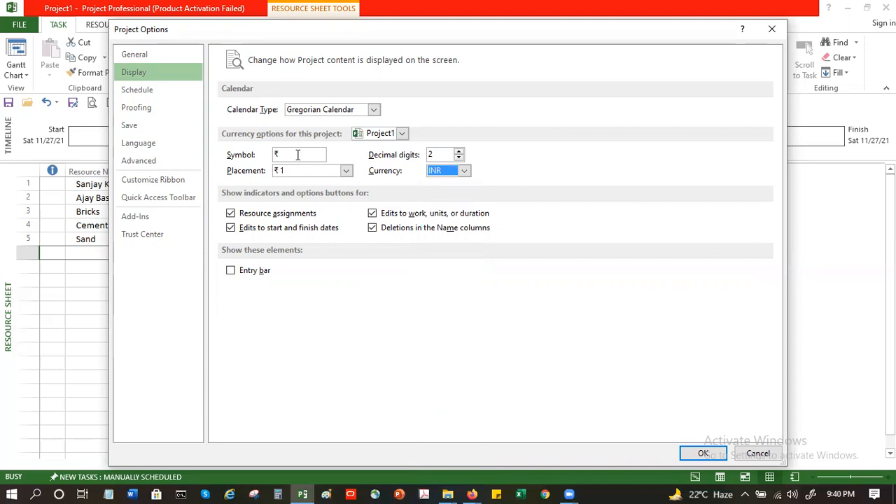
left_click(696, 452)
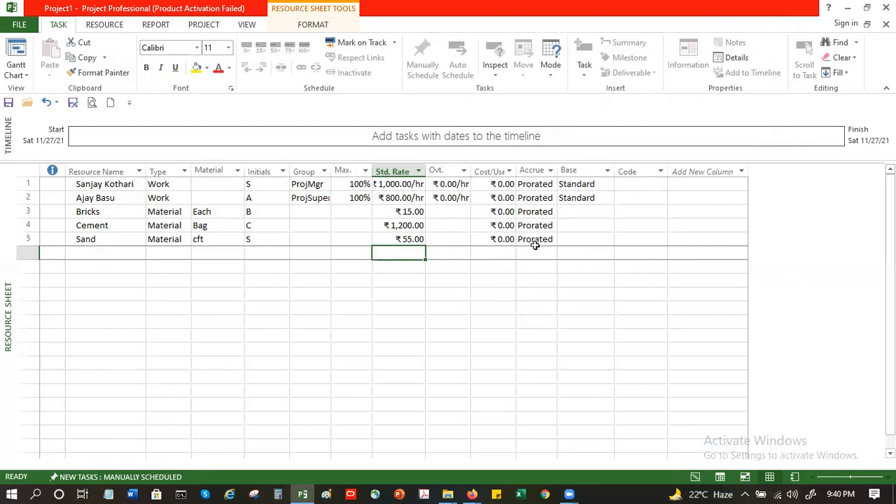
Step: Review the project's currency options in the display settings without changing them
left_click(19, 24)
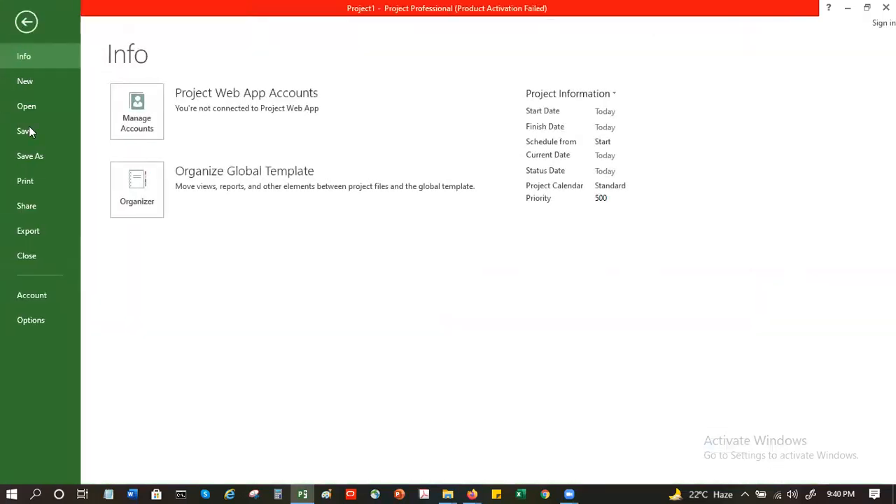
left_click(36, 321)
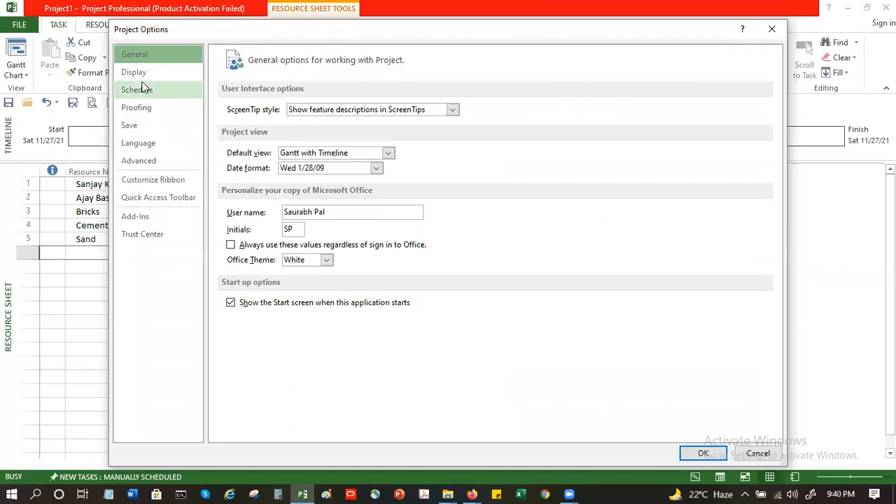
left_click(145, 79)
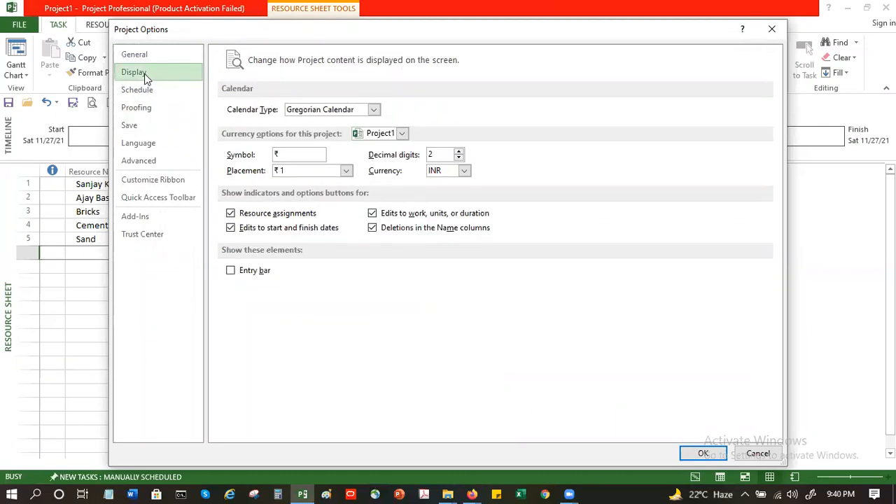
left_click(758, 453)
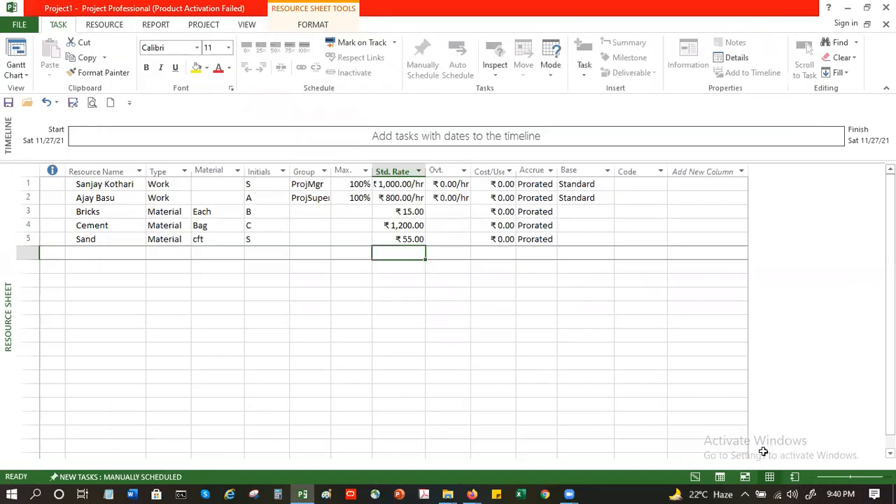
Step: Add Excavator as a work resource in the sixth row, correcting the name's spelling
left_click(101, 248)
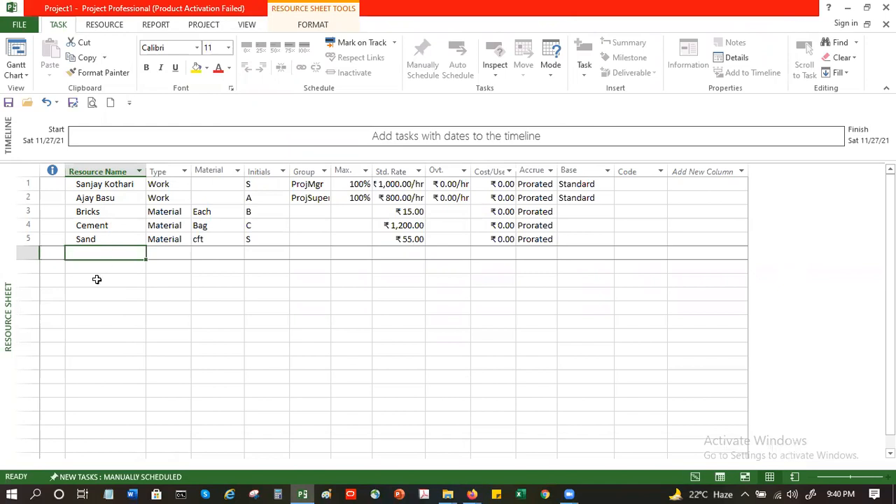
type("Ex")
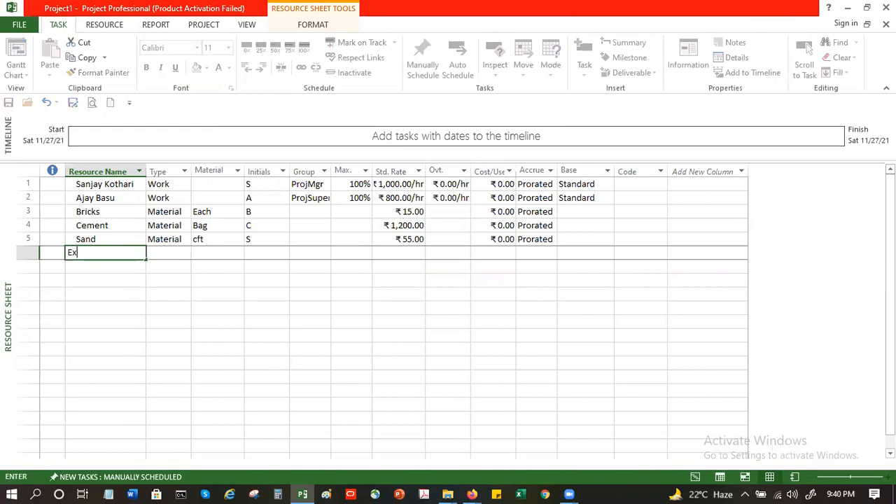
type("cavtor")
key("Tab")
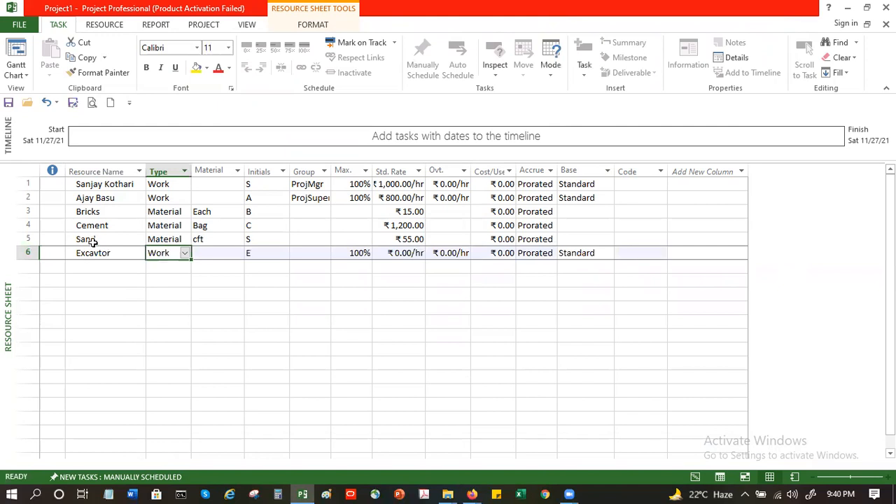
left_click(93, 254)
left_click(94, 255)
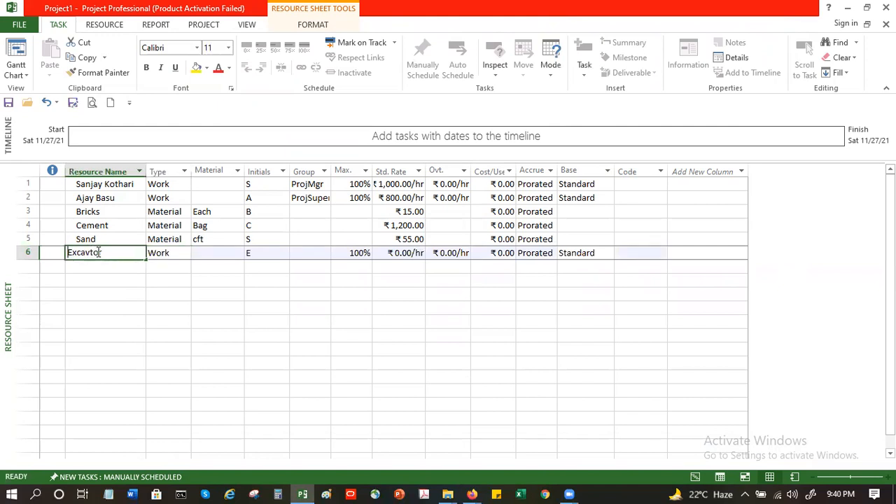
double_click(94, 253)
left_click(94, 252)
type("a")
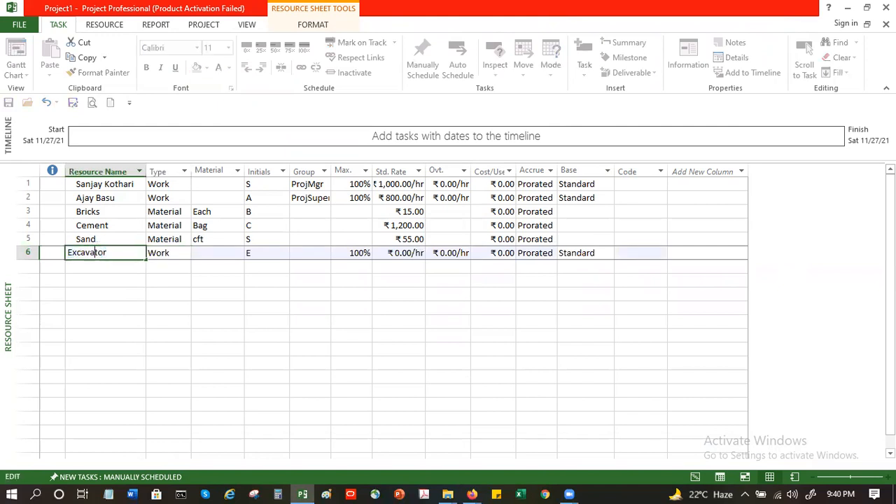
key("Tab")
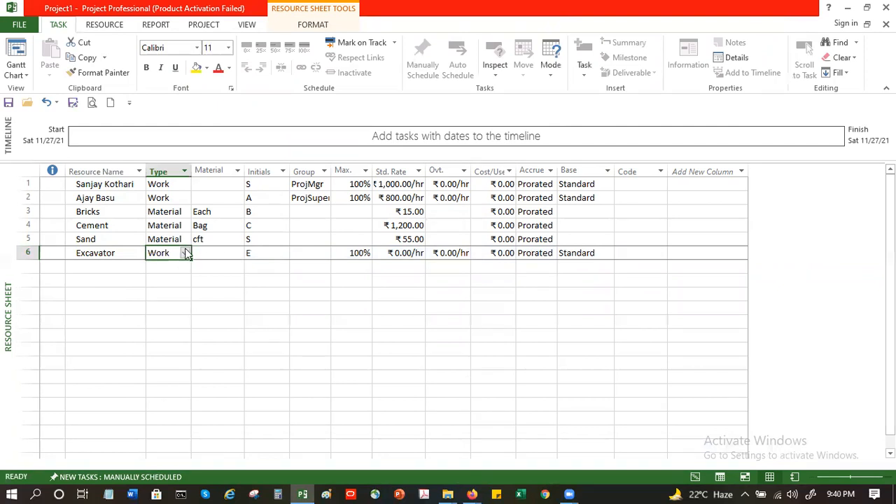
left_click(218, 254)
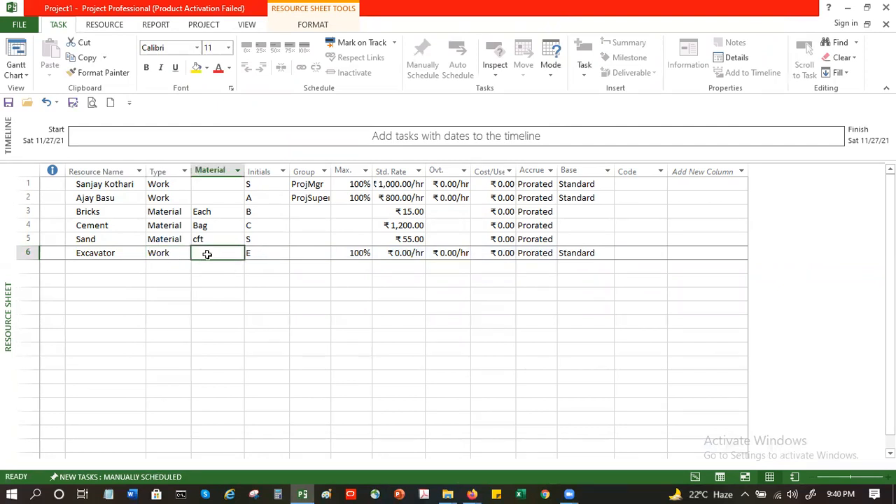
double_click(207, 254)
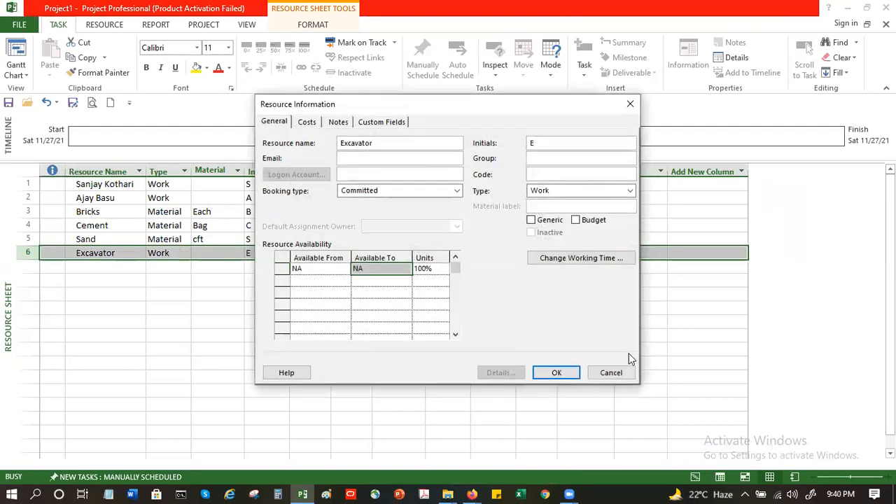
left_click(620, 373)
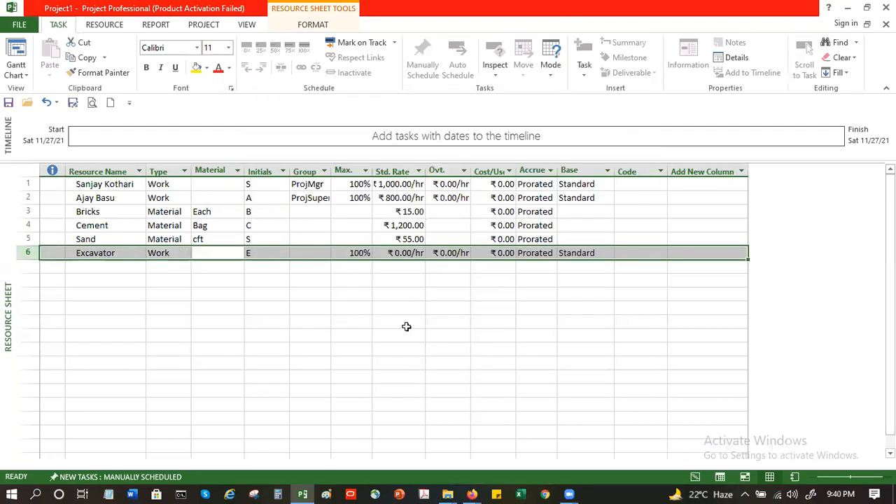
Step: Set Excavator's group to Equipment and widen the Group column to fit its entries
left_click(310, 253)
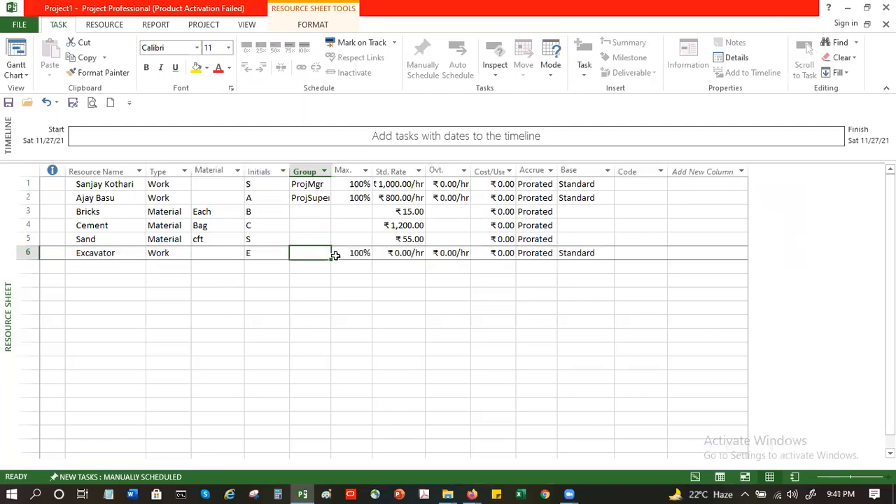
type("Equi")
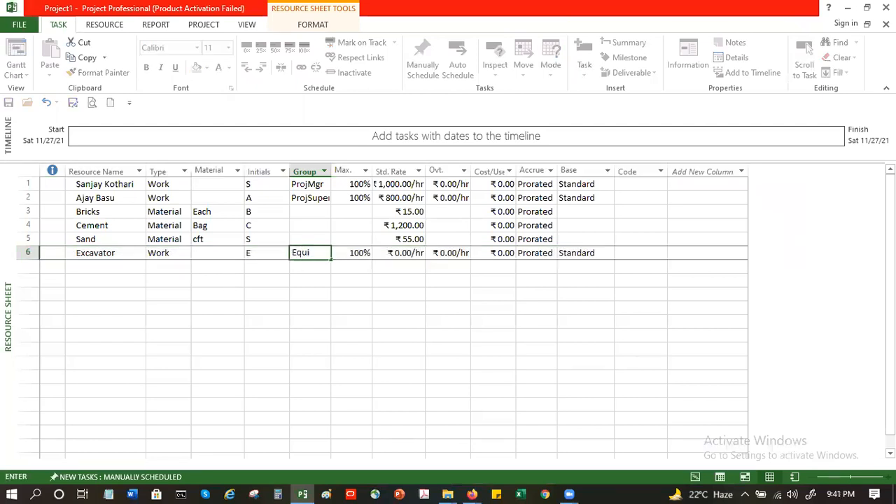
type("pment")
key("Return")
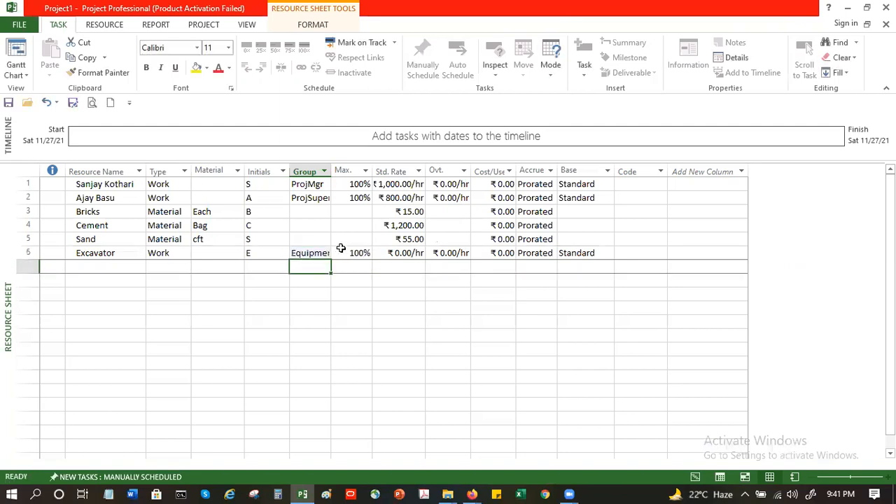
double_click(331, 172)
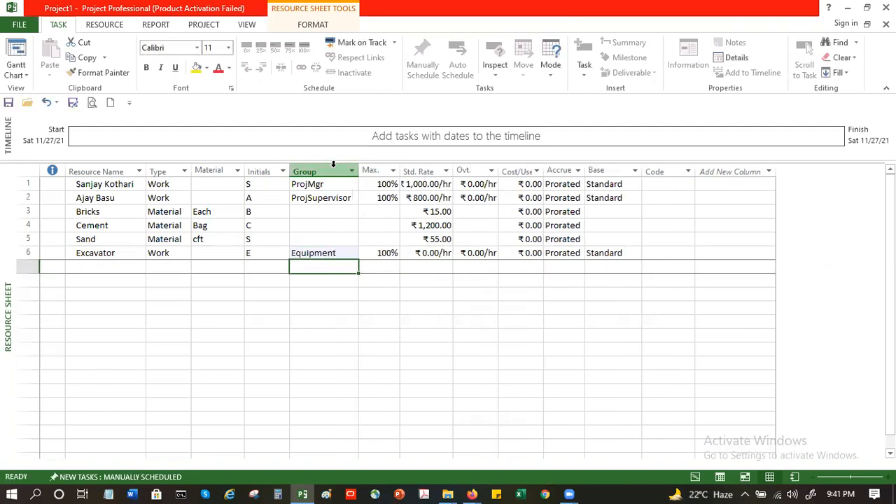
left_click(425, 256)
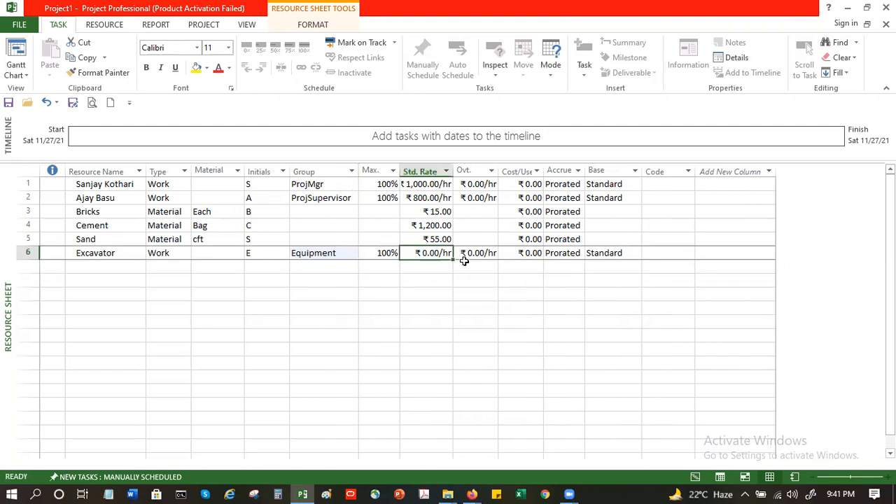
left_click(521, 252)
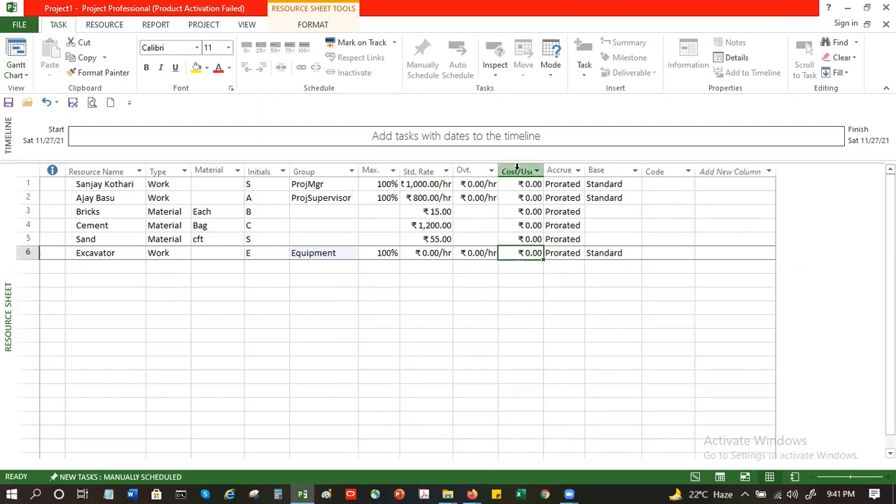
mouse_move(517, 166)
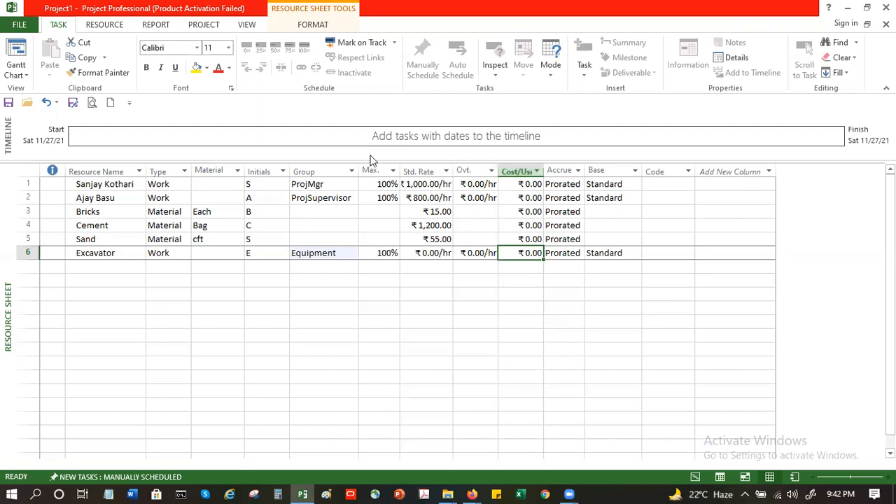
left_click(430, 255)
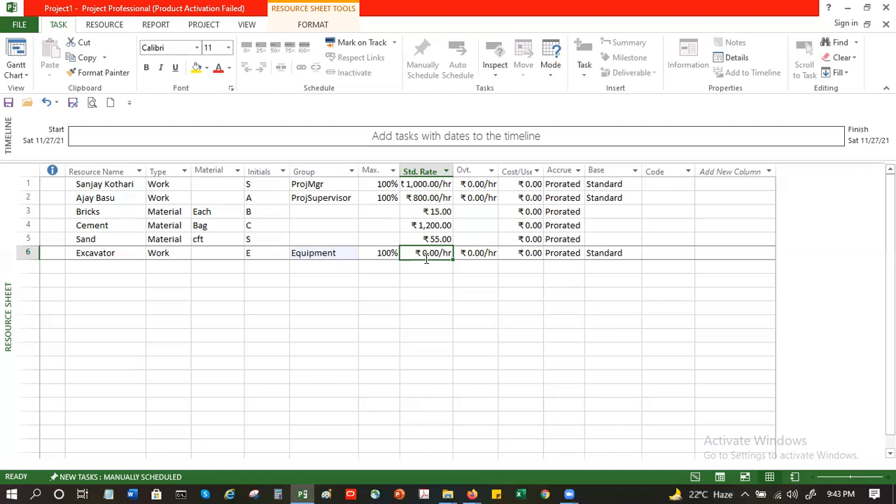
left_click(98, 268)
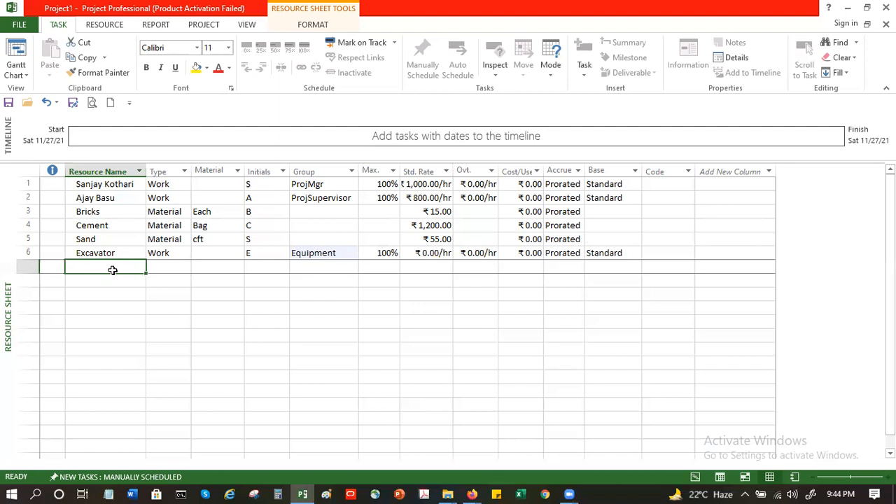
key("alt+F4")
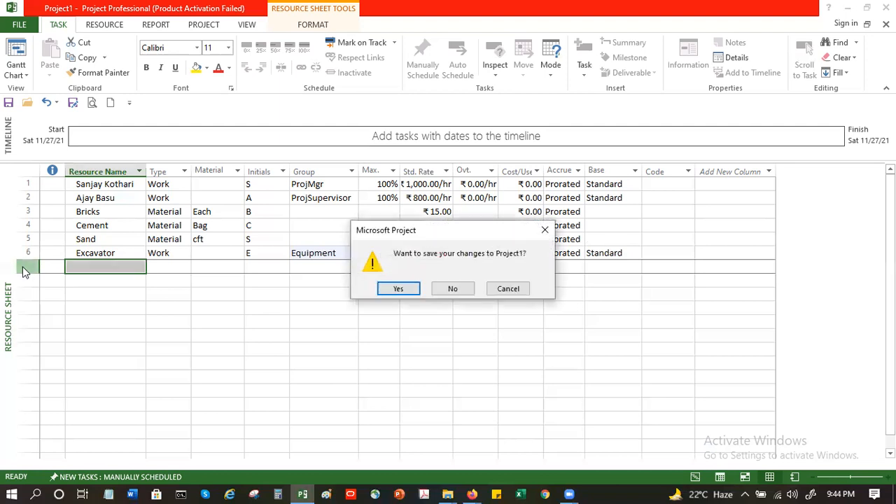
left_click(499, 290)
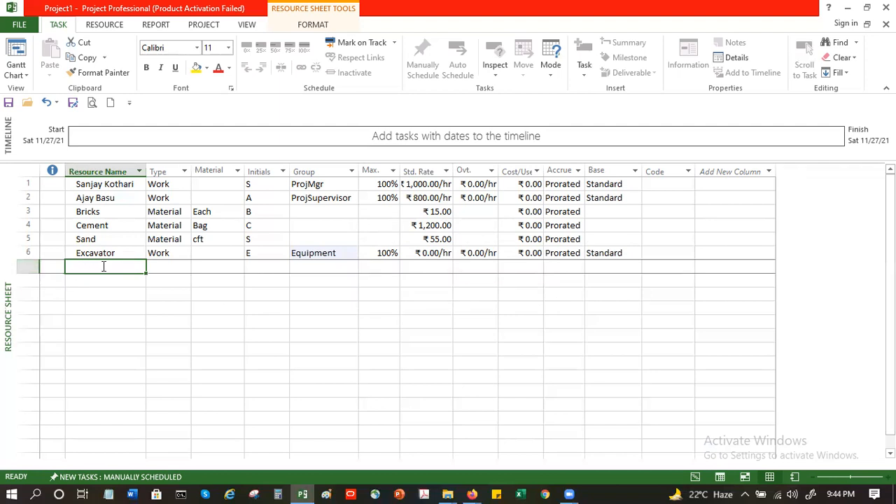
left_click(100, 295)
left_click(101, 264)
left_click(110, 281)
left_click(116, 308)
left_click(116, 346)
left_click(119, 390)
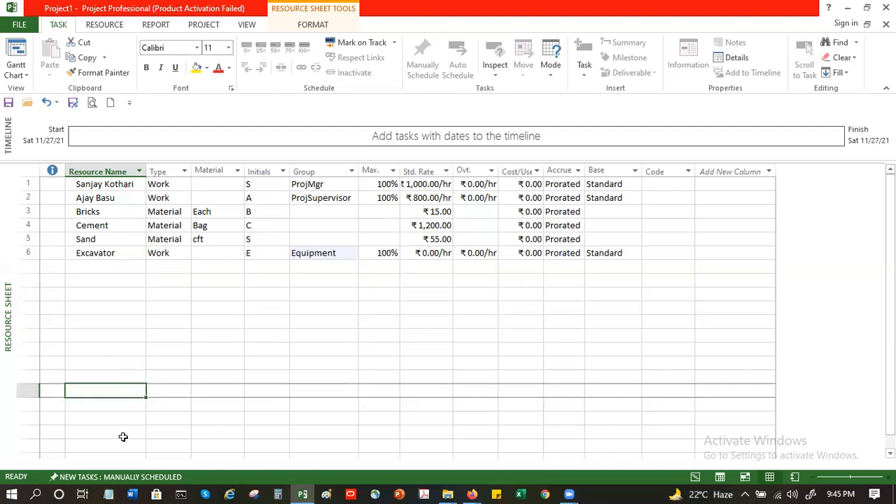
left_click(115, 267)
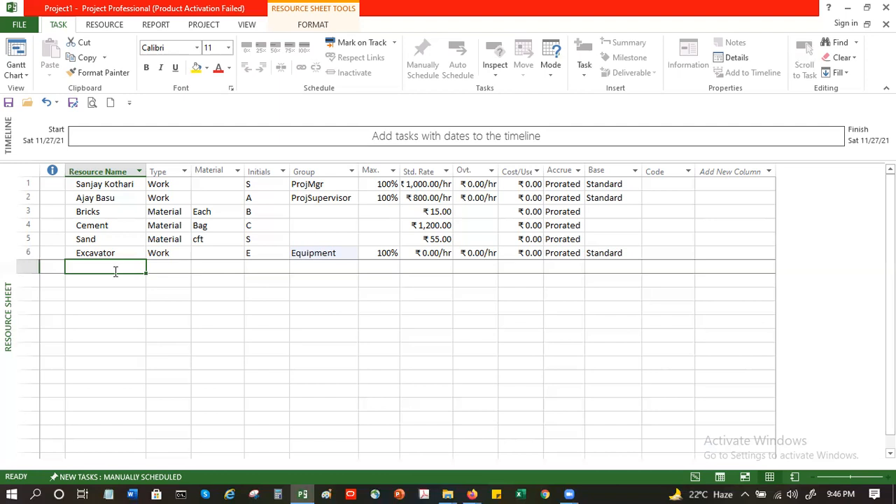
left_click_drag(121, 186, 110, 322)
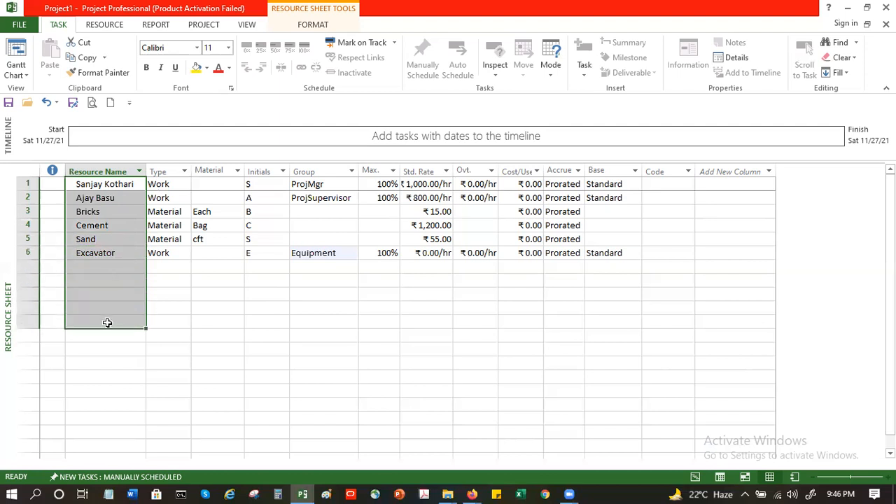
left_click(101, 230)
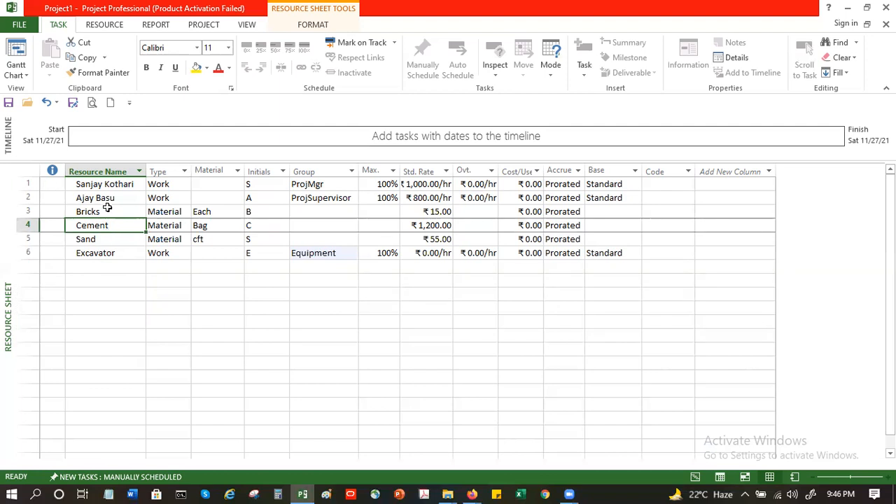
left_click(106, 201)
left_click(113, 267)
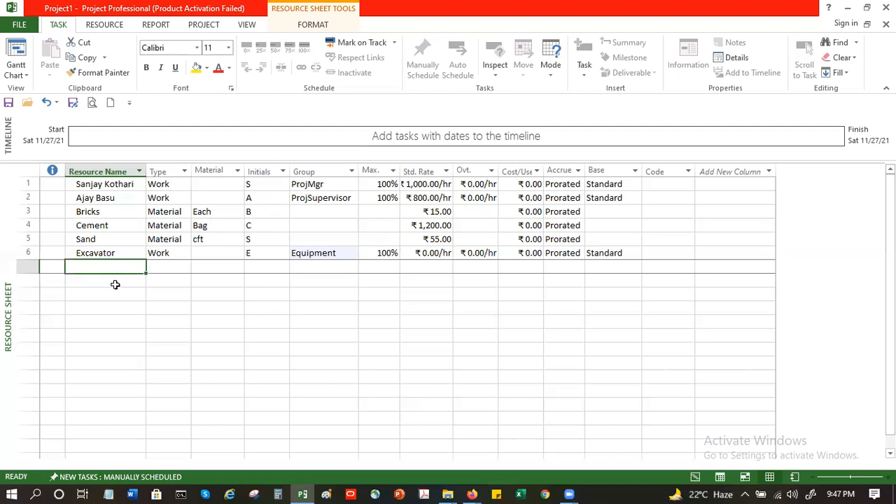
Step: Add Project Manager as a new resource in the seventh row
type("Project Manage")
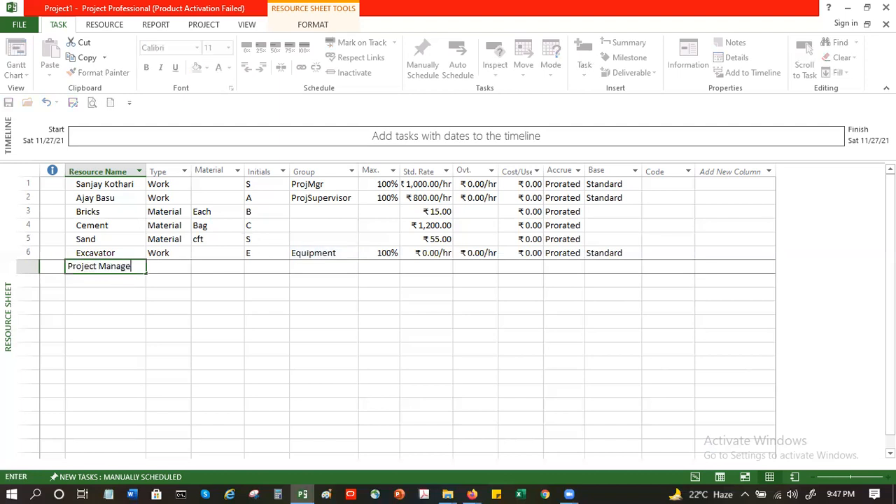
type("r")
key("Return")
Step: Add Team Leader as a new resource in the eighth row
type("P")
key("BackSpace")
key("BackSpace")
type("Team Leader")
key("Return")
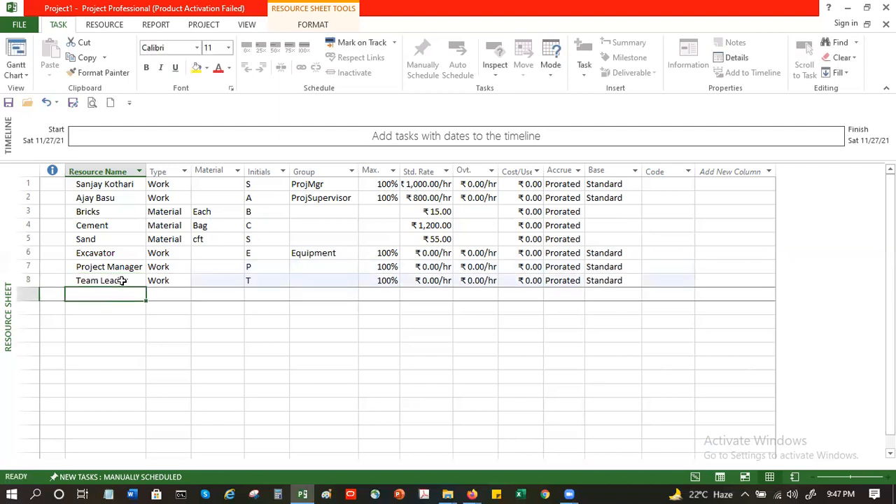
Step: Add Plumber and Electrician as new resources in the ninth and tenth rows
type("Plumber")
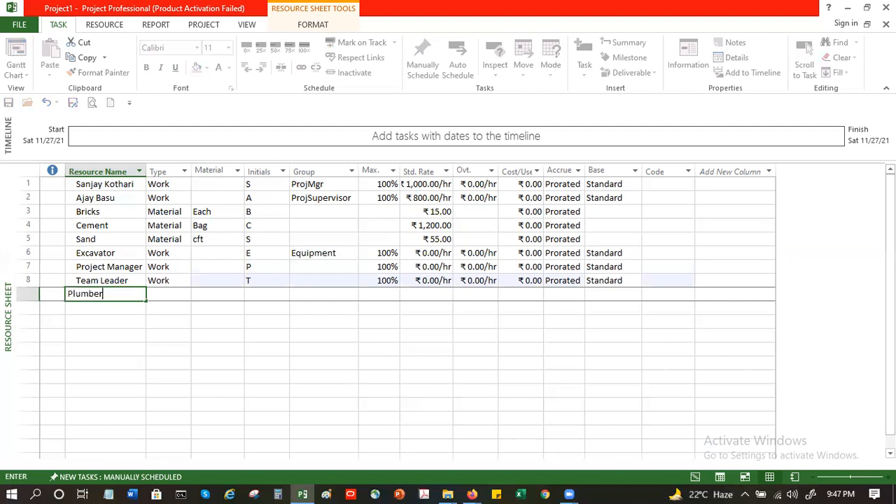
key("Return")
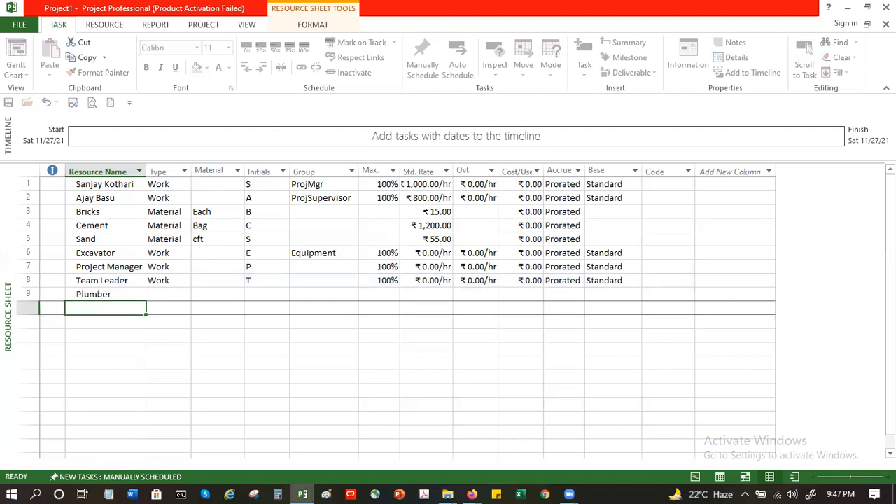
type("Ee")
key("BackSpace")
type("l")
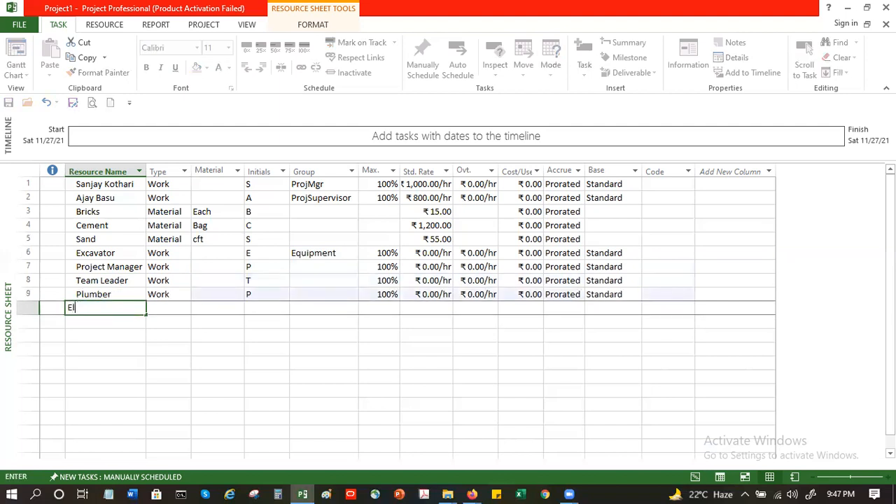
type("ectrician")
key("Return")
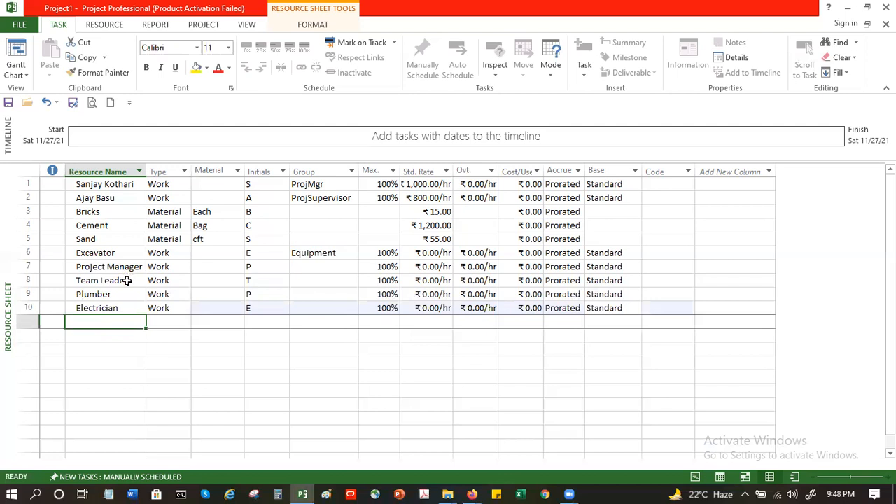
Step: Add Labor Contractor as a new resource in the eleventh row
type("Labor")
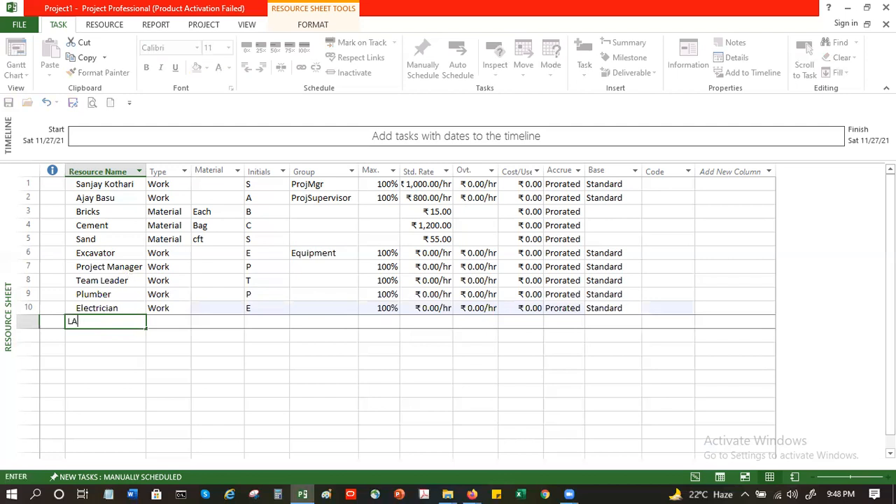
type(" Contractor")
key("Tab")
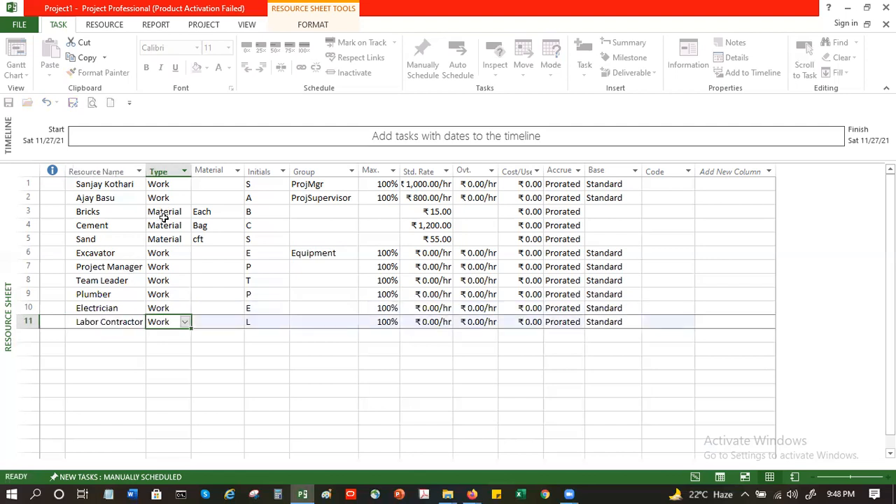
Step: Set the Labor Contractor resource's type to Cost
left_click(185, 322)
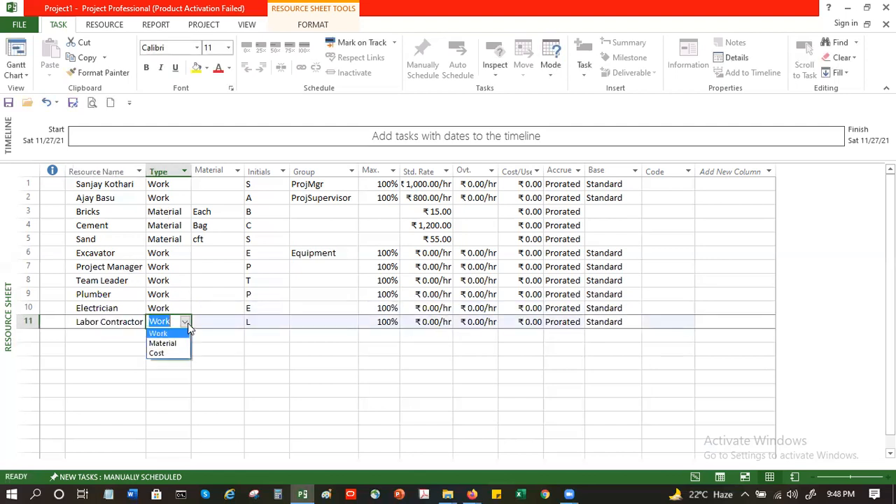
left_click(169, 354)
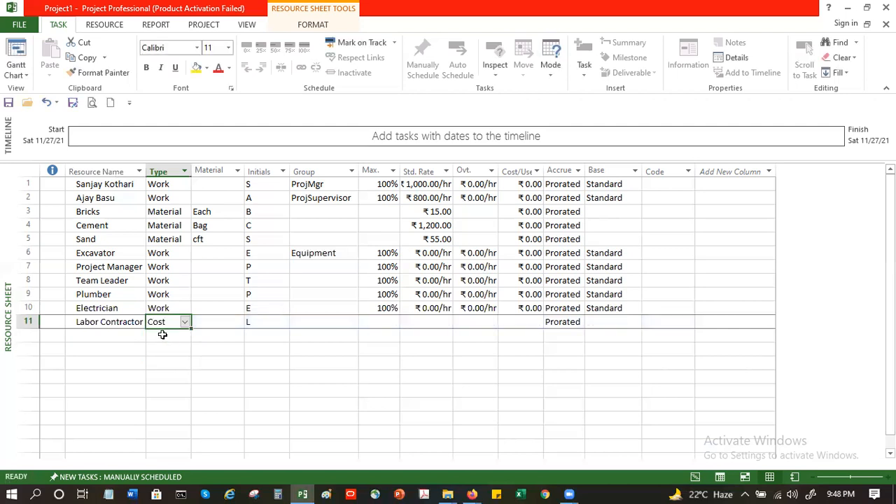
left_click(164, 334)
Step: Inspect the Labor Contractor row's rate, overtime and max units cells against the rows above
left_click(149, 313)
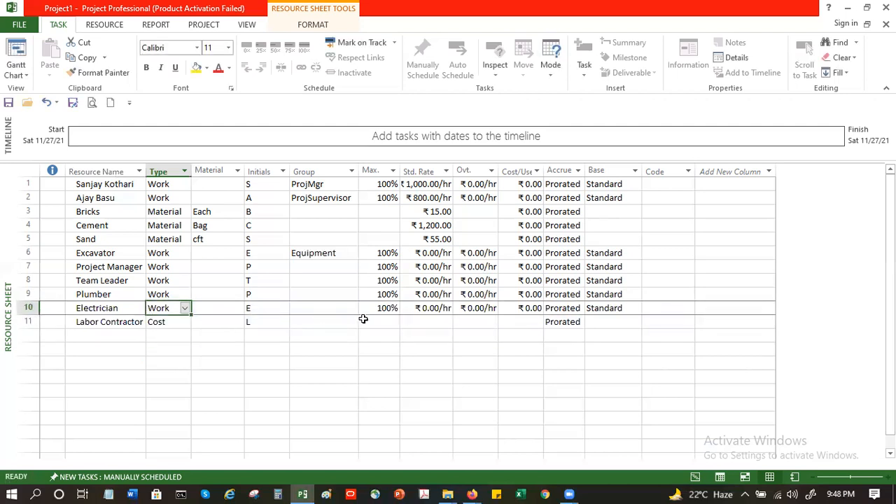
left_click(443, 322)
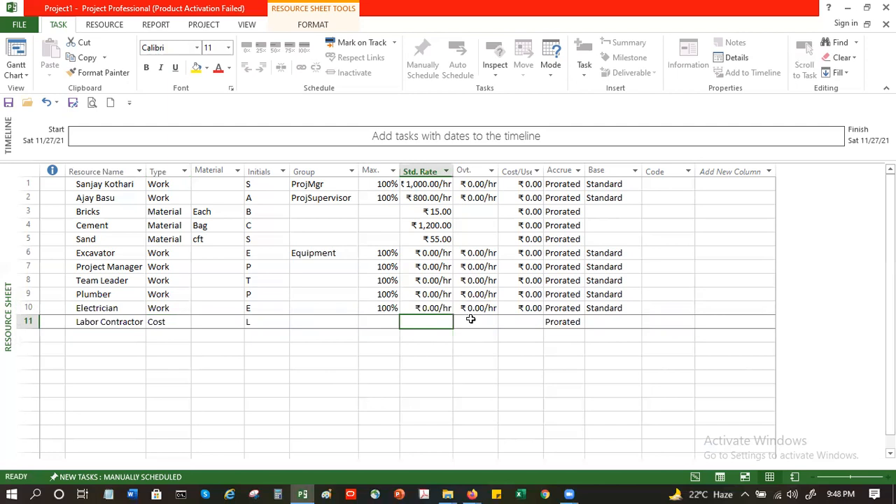
left_click(482, 326)
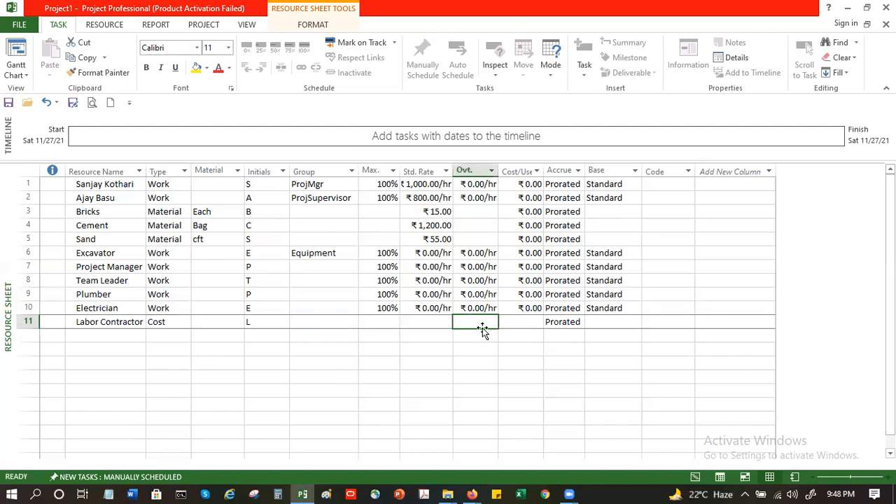
left_click(296, 326)
left_click(118, 324)
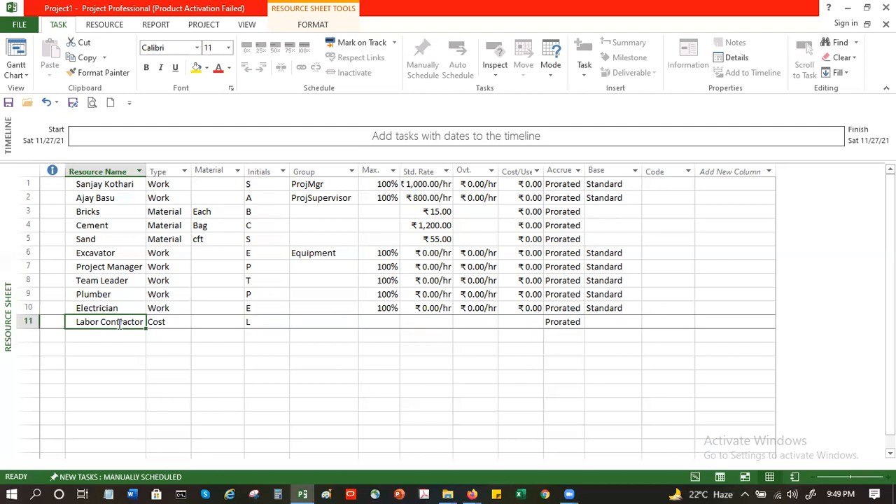
left_click(378, 308)
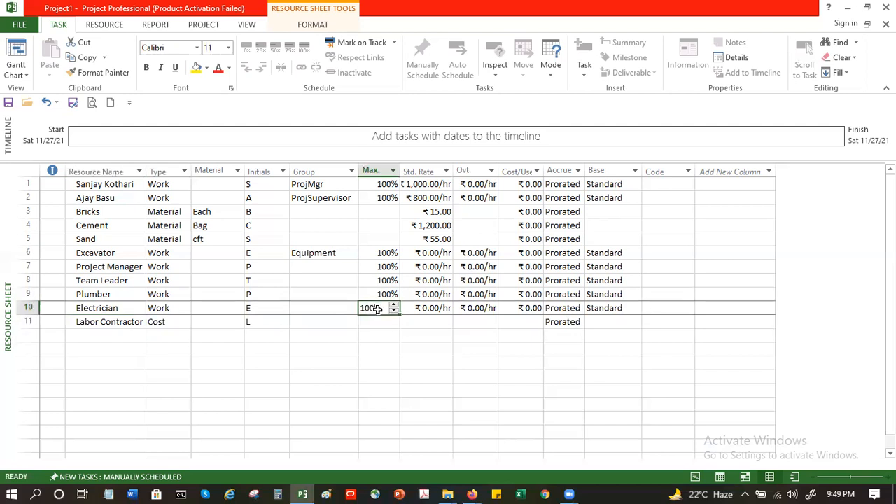
left_click(376, 321)
left_click(373, 377)
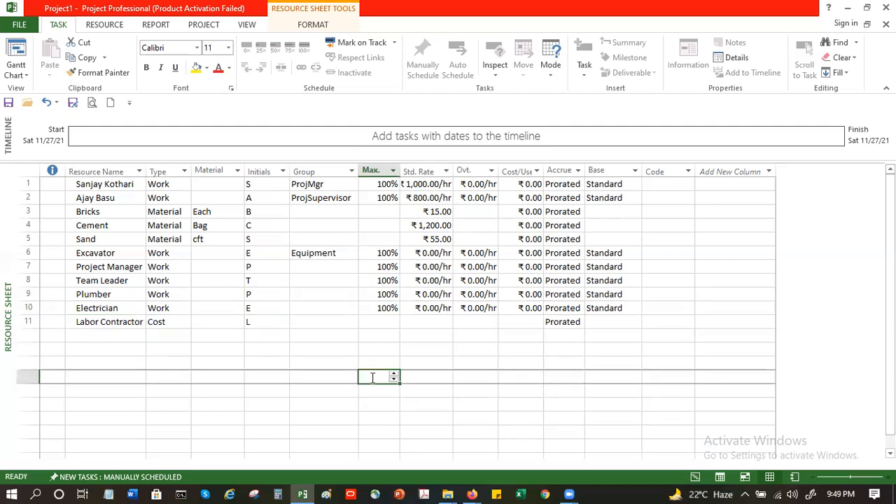
left_click(114, 322)
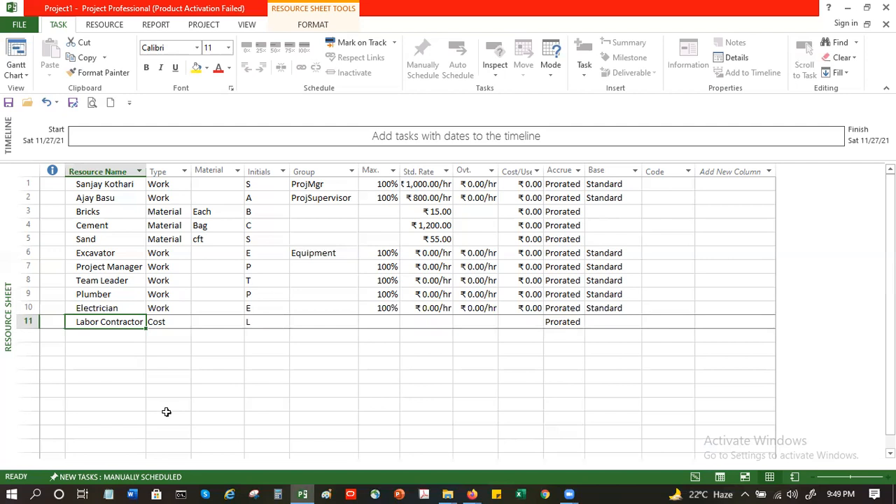
left_click(104, 335)
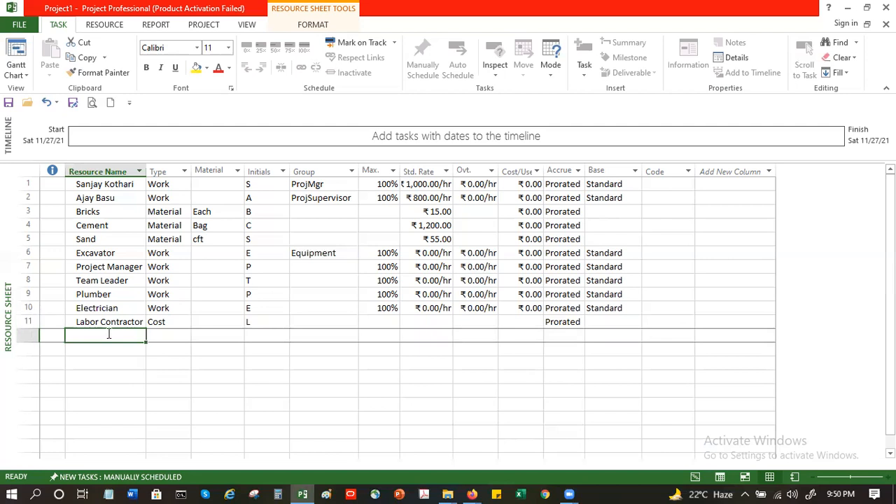
left_click(124, 294)
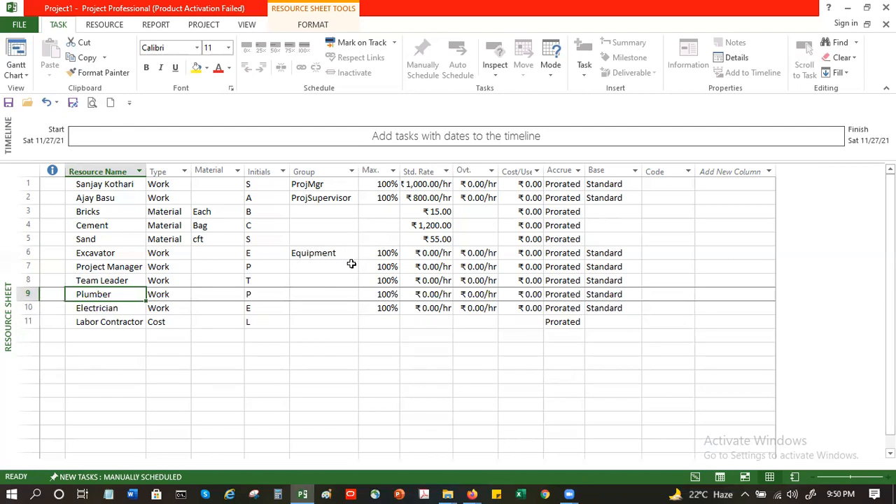
Step: Add a named plumber resource in the twelfth row, entering the worker's first name followed by - Plumber
left_click(105, 334)
type("Ajay")
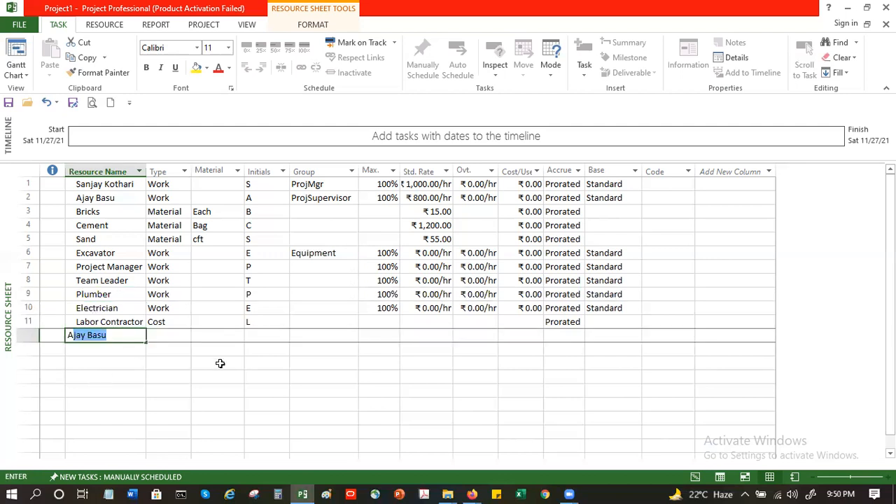
key("BackSpace")
type("- Pl")
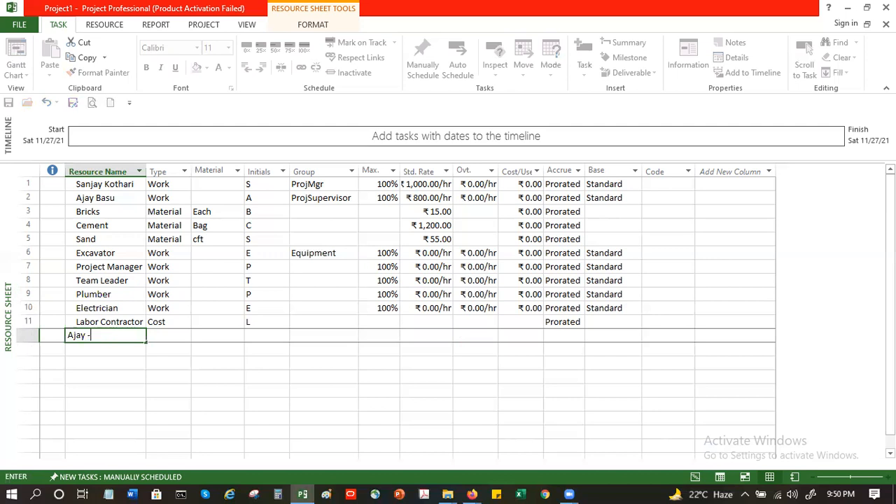
key("BackSpace")
key("BackSpace")
type("i")
key("BackSpace")
type("umber")
key("Return")
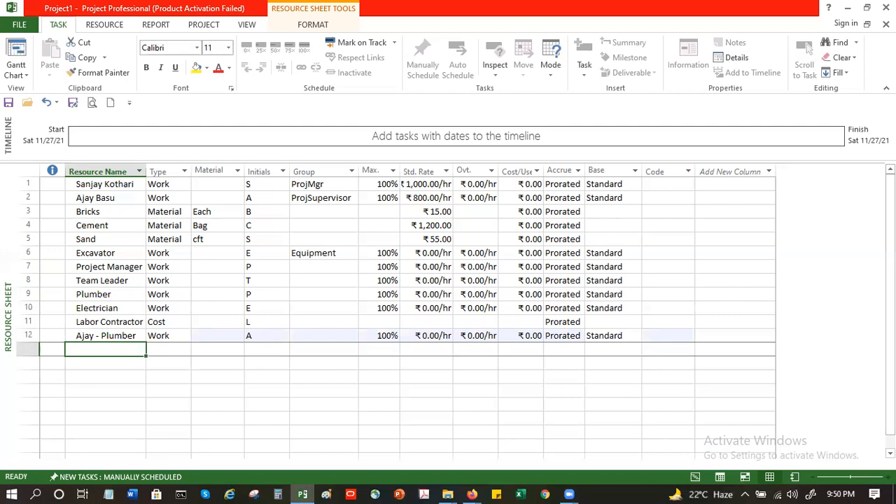
Step: Add a second named plumber resource in the thirteenth row, entering that worker's first name followed by - Plumber
type("Mann")
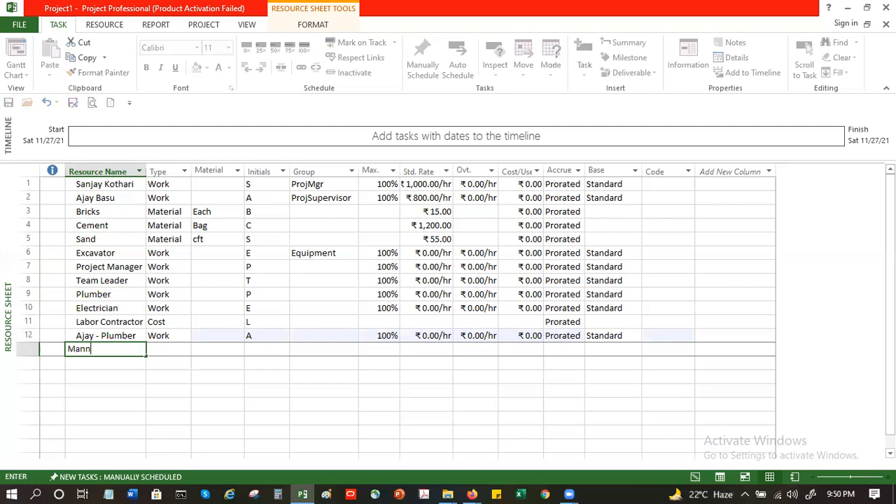
type("a - Plumber")
key("Return")
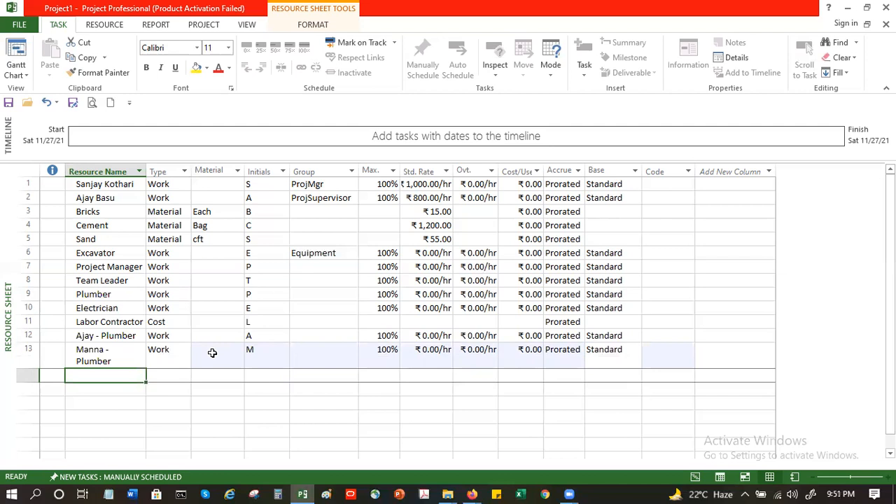
Step: Set the twelfth resource's group to Plumber and enter the second plumber's first name as the thirteenth resource's group
left_click(322, 335)
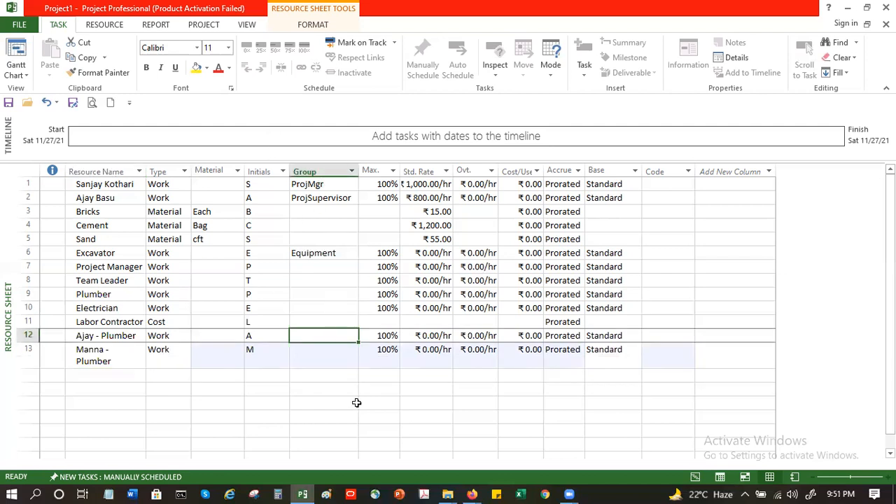
type("Plumbe")
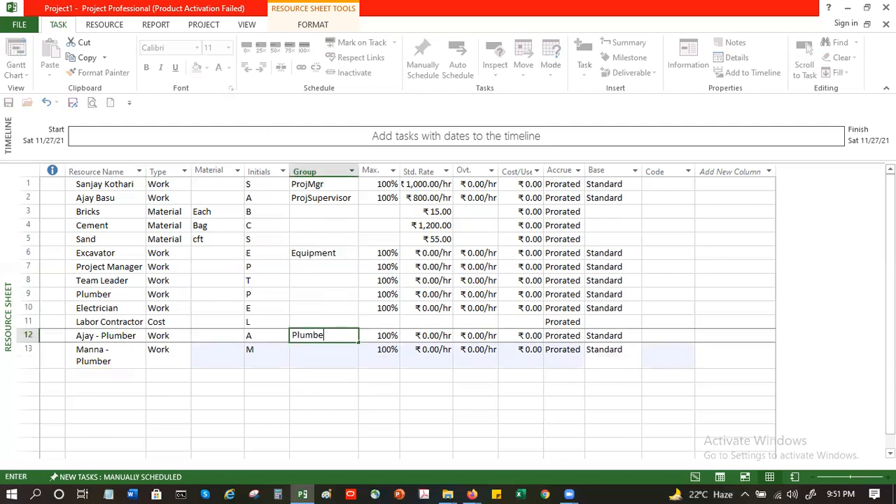
type("r")
key("Return")
type("Manna")
key("Return")
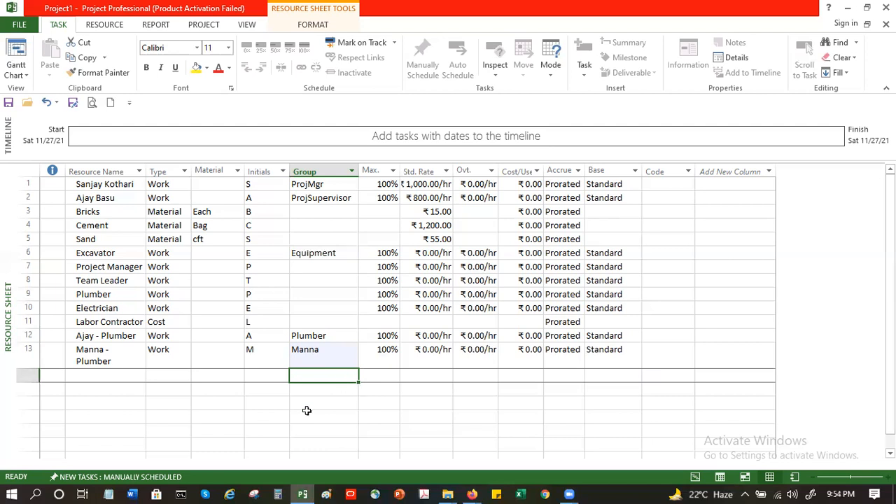
left_click(118, 337)
left_click(114, 352)
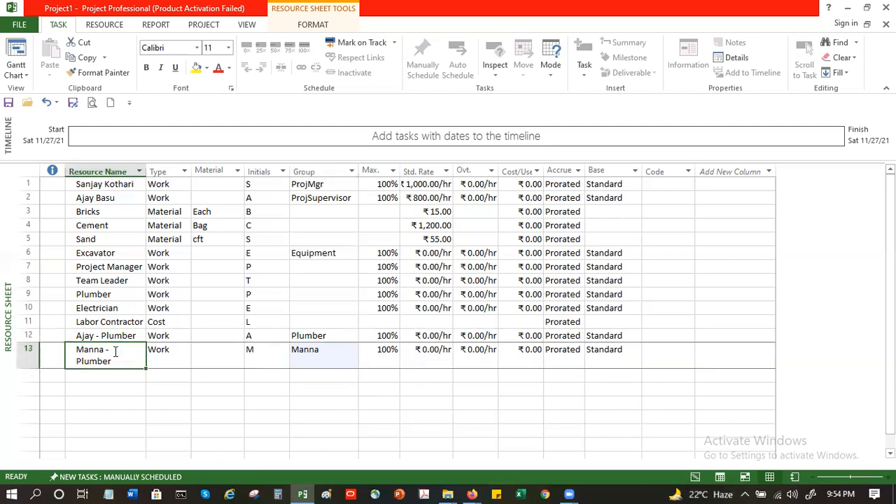
left_click(113, 272)
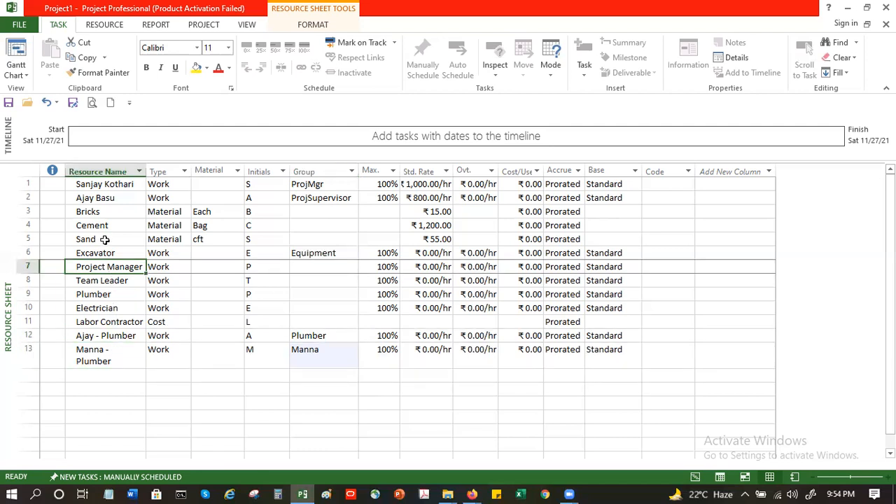
left_click(105, 186)
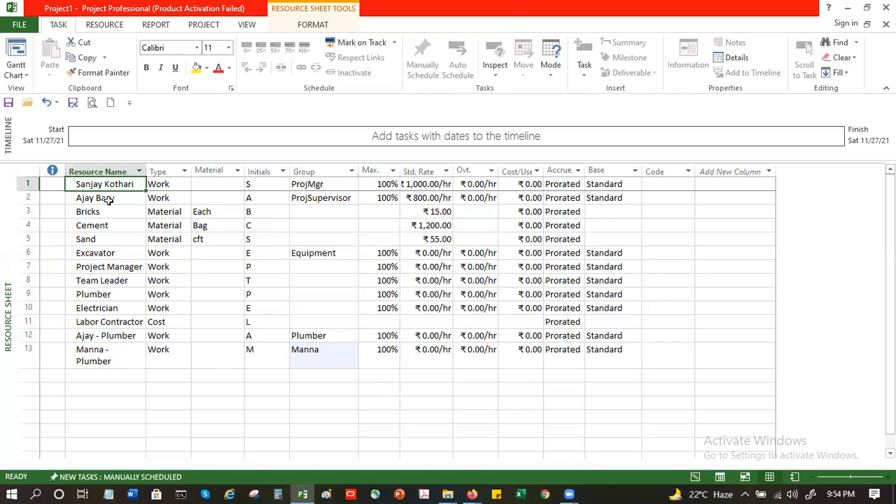
left_click(110, 198)
key("alt+F4")
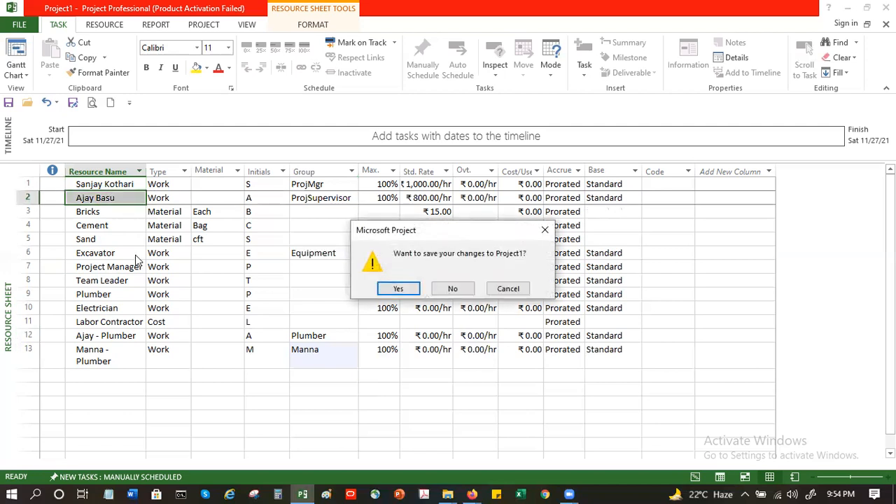
left_click(506, 293)
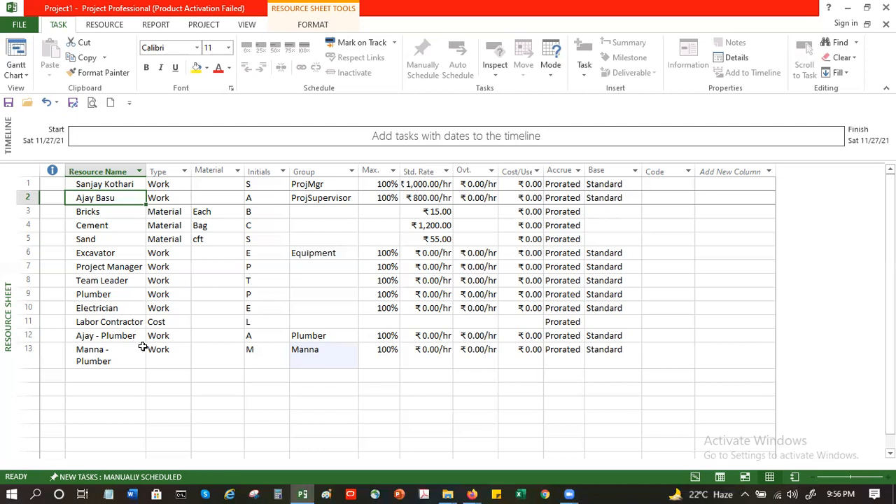
Step: Examine the resource names of the two named plumber resources in the twelfth and thirteenth rows
left_click(111, 335)
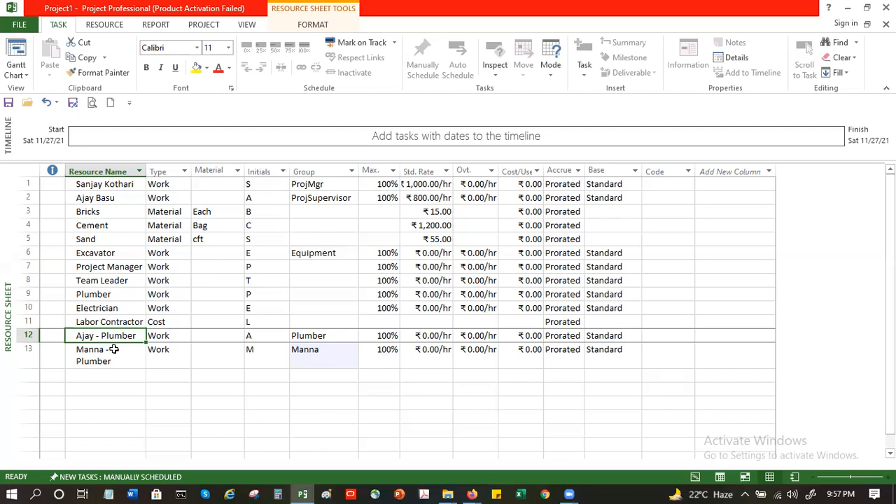
left_click(126, 351)
left_click(122, 333)
left_click(119, 353)
left_click(120, 338)
left_click(122, 357)
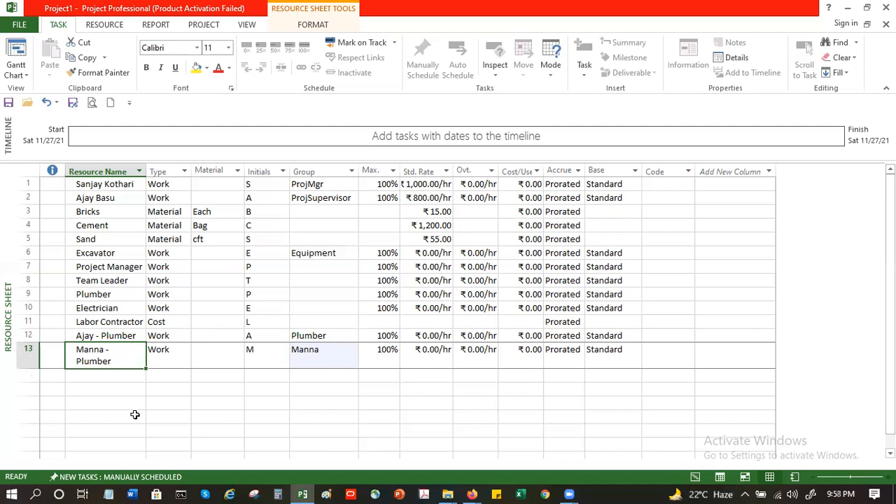
left_click(117, 335)
left_click(114, 355)
Step: Set the generic Plumber resource's max units to 200%
left_click(100, 295)
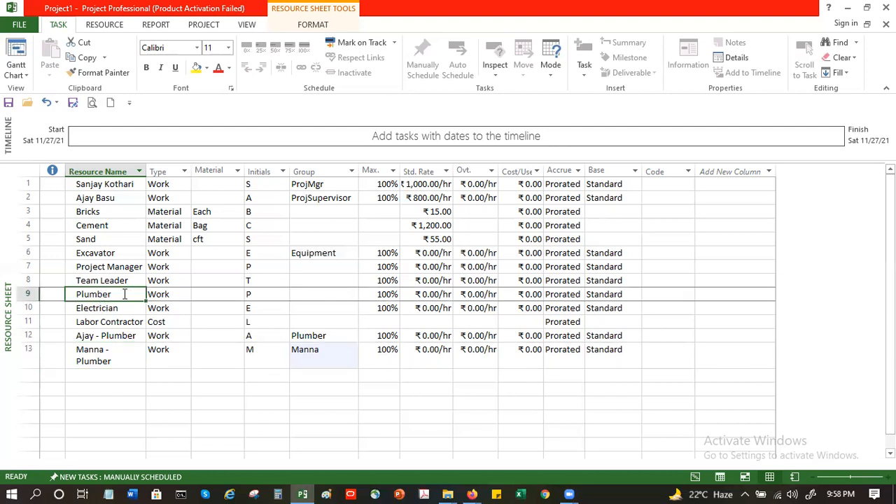
left_click(379, 295)
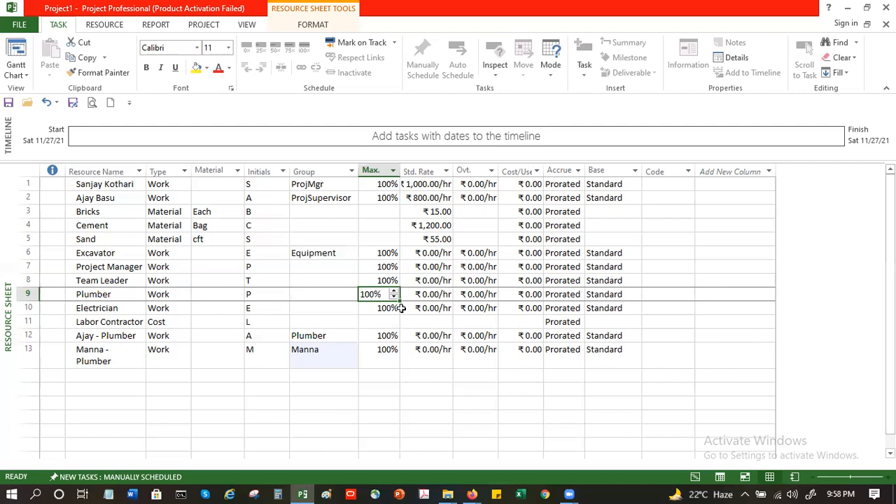
left_click_drag(385, 295, 357, 296)
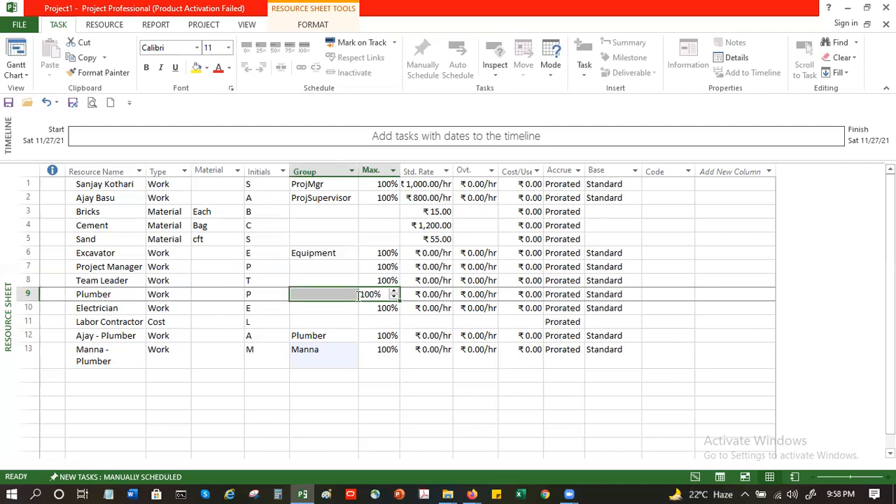
left_click(396, 295)
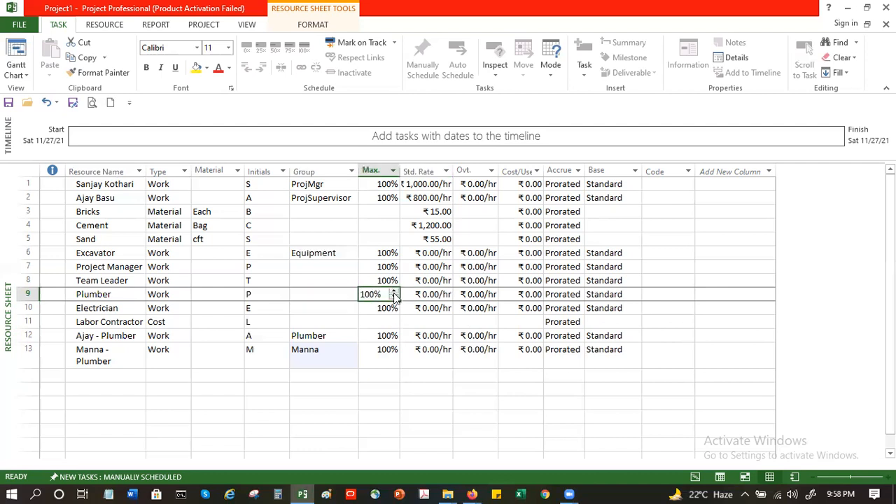
left_click(396, 293)
left_click(375, 320)
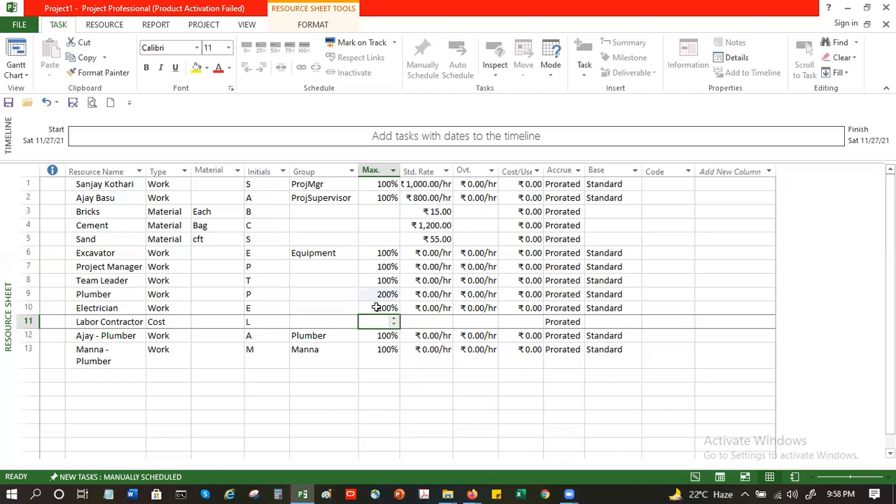
left_click(377, 294)
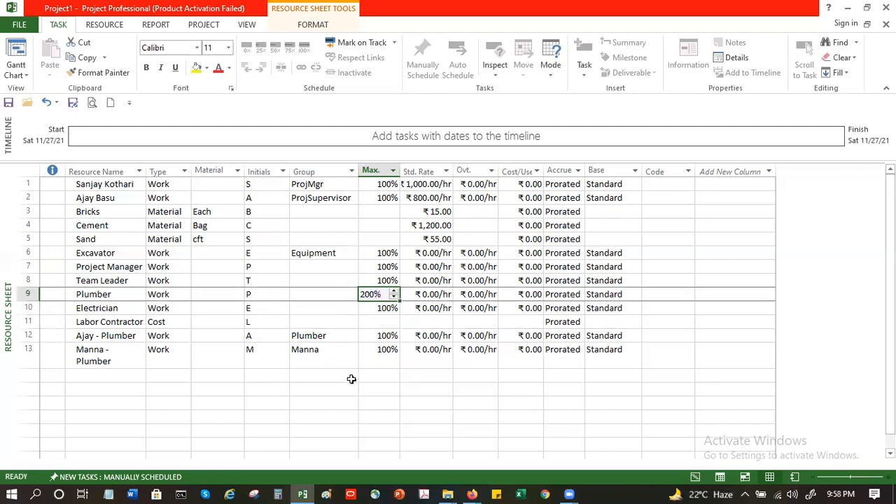
left_click(347, 381)
Step: Review the Group entries and standard rate of the resources in the sheet
left_click(305, 294)
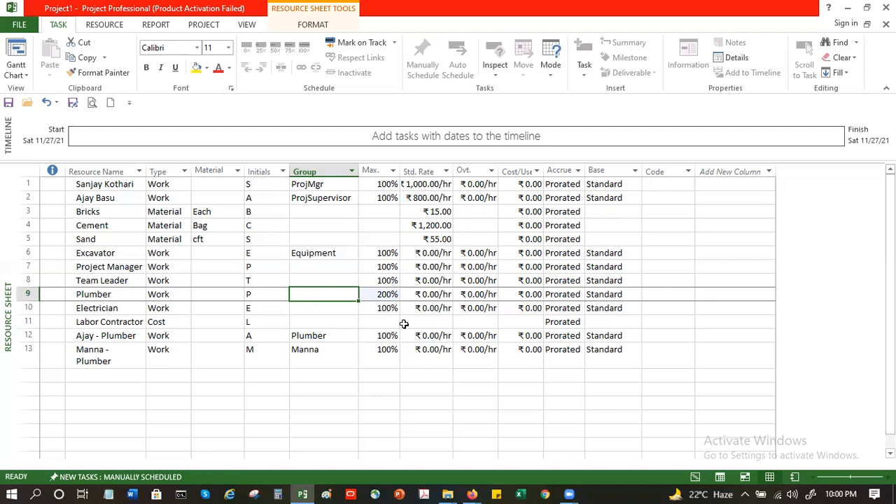
left_click(322, 313)
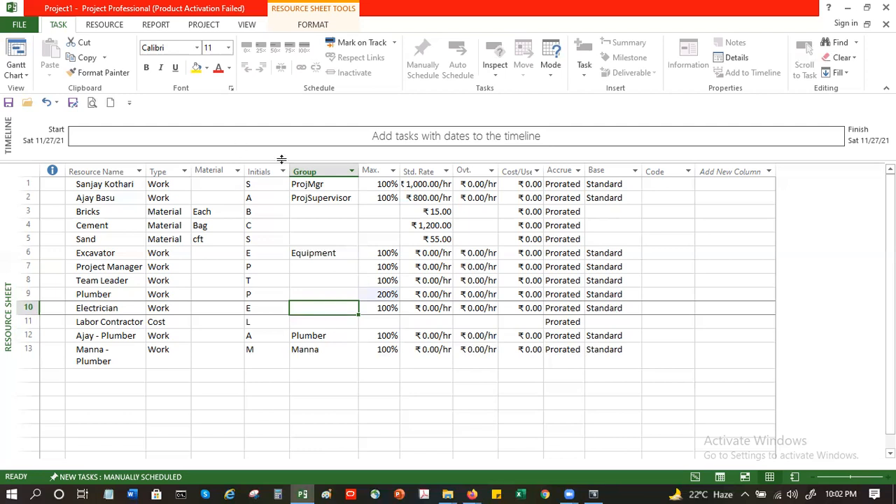
left_click(329, 185)
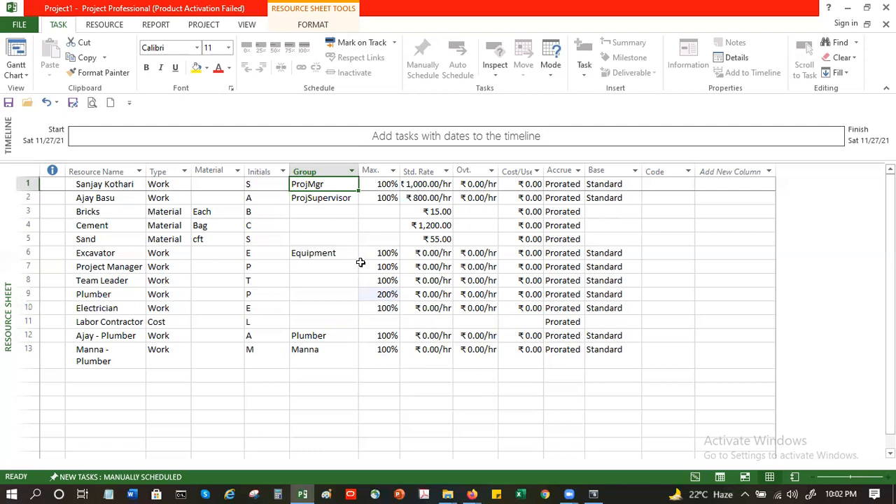
left_click(330, 206)
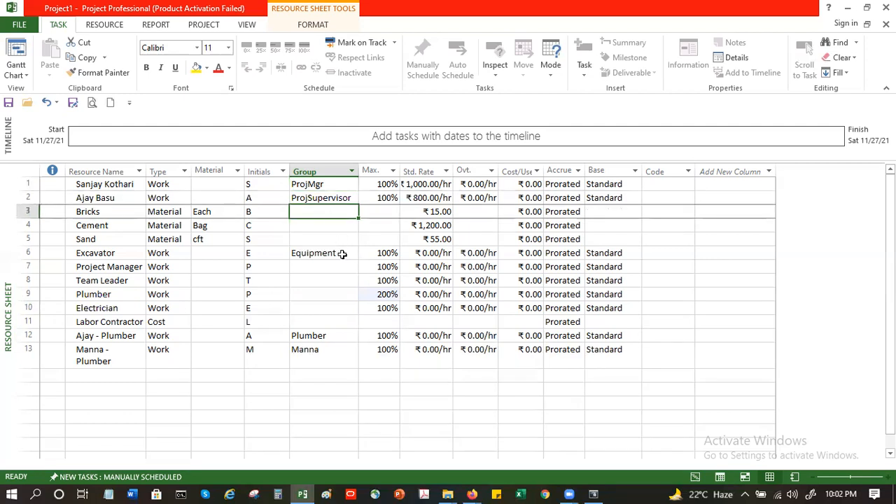
left_click(333, 197)
left_click(333, 185)
left_click(337, 198)
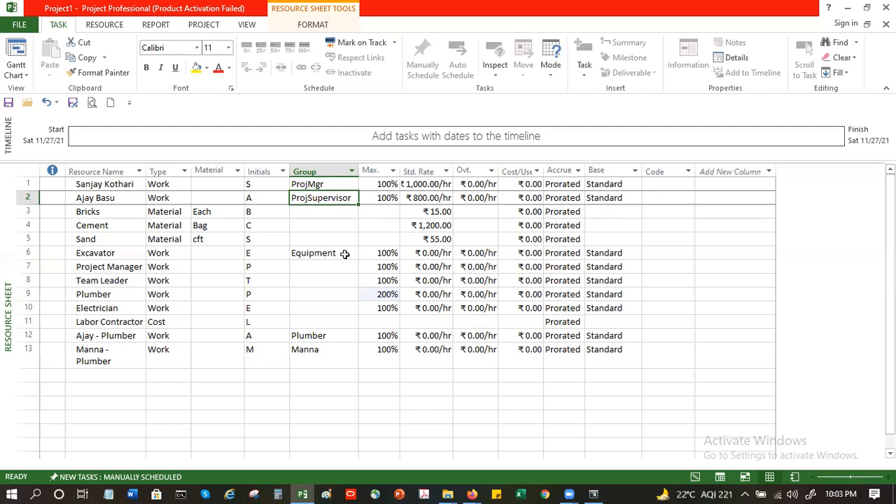
left_click(423, 185)
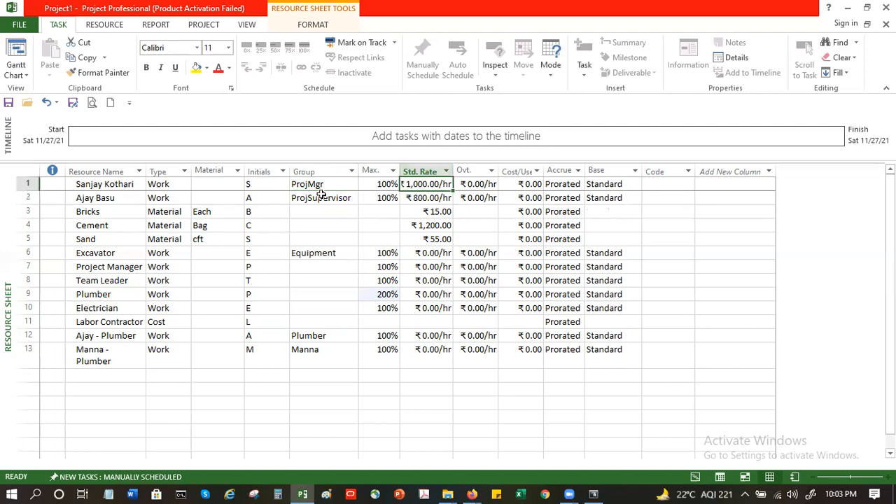
left_click(316, 238)
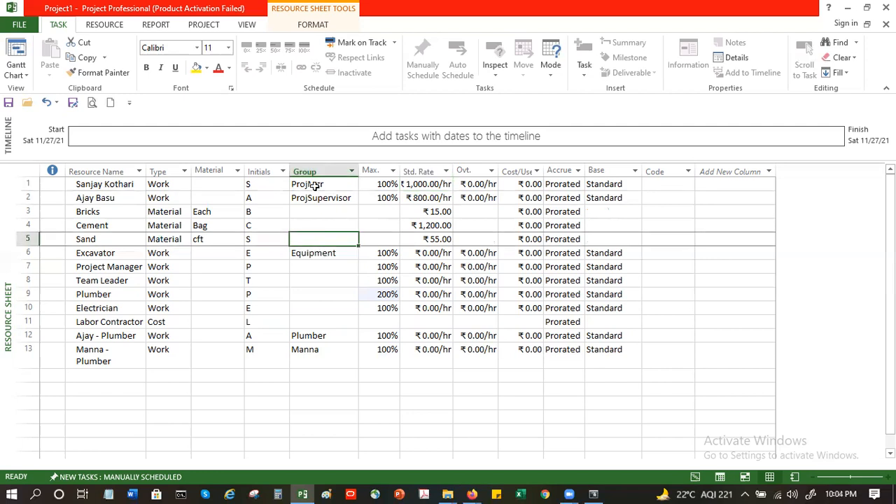
left_click(316, 185)
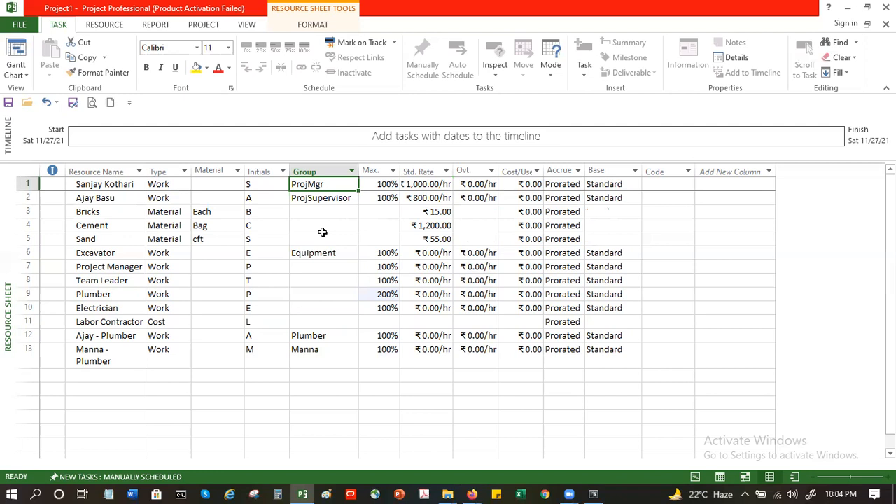
key("alt+F4")
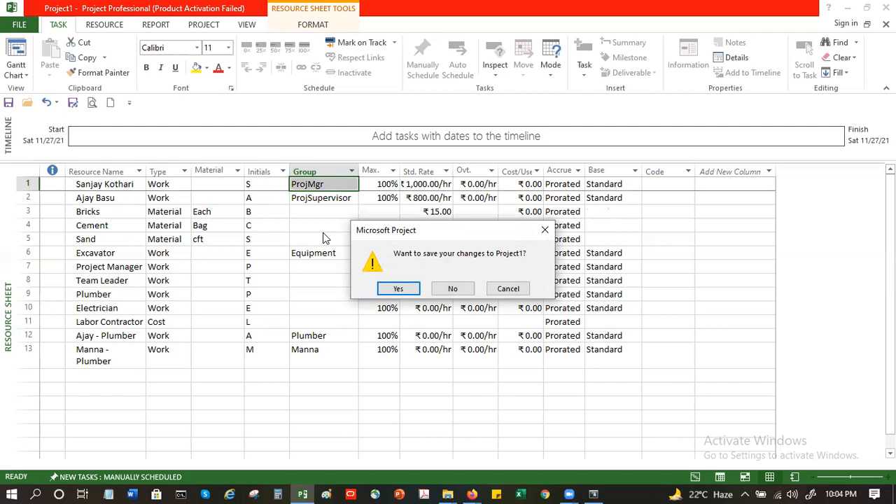
left_click(503, 288)
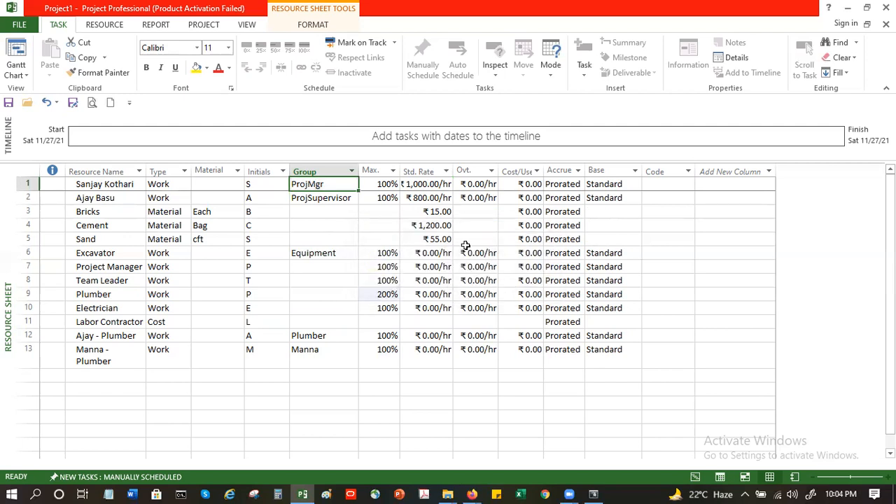
left_click(352, 212)
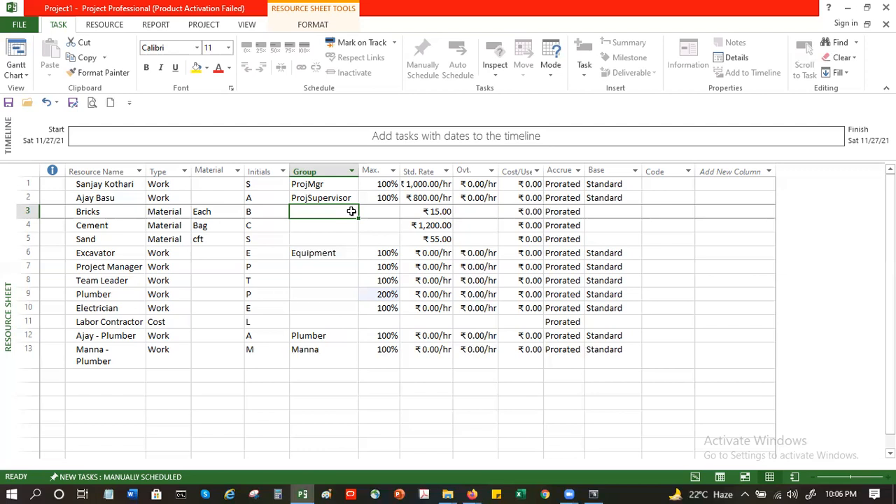
left_click(663, 185)
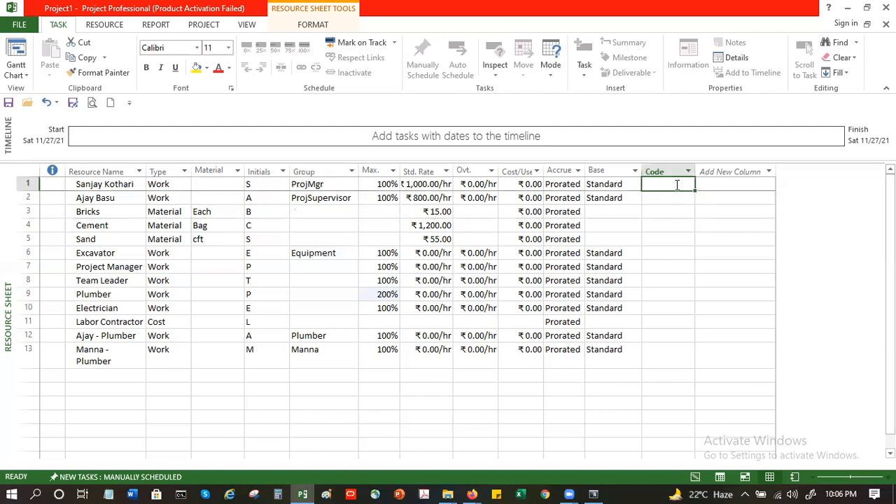
left_click(688, 171)
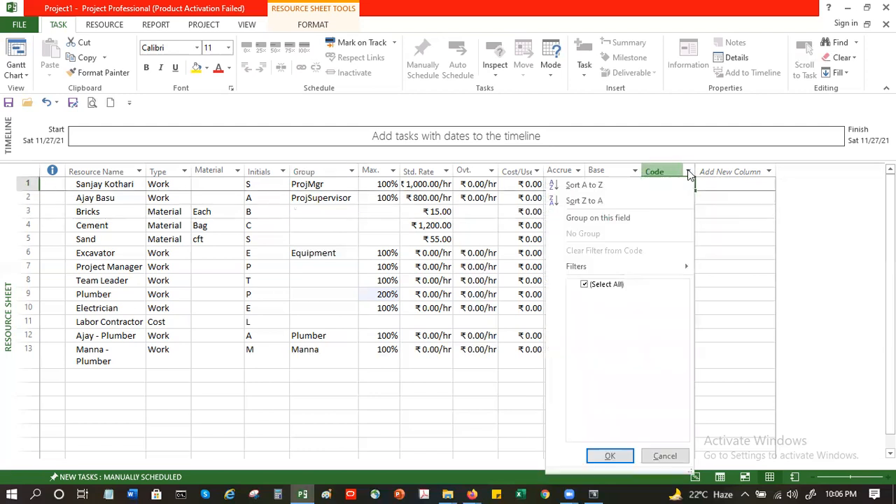
left_click(716, 241)
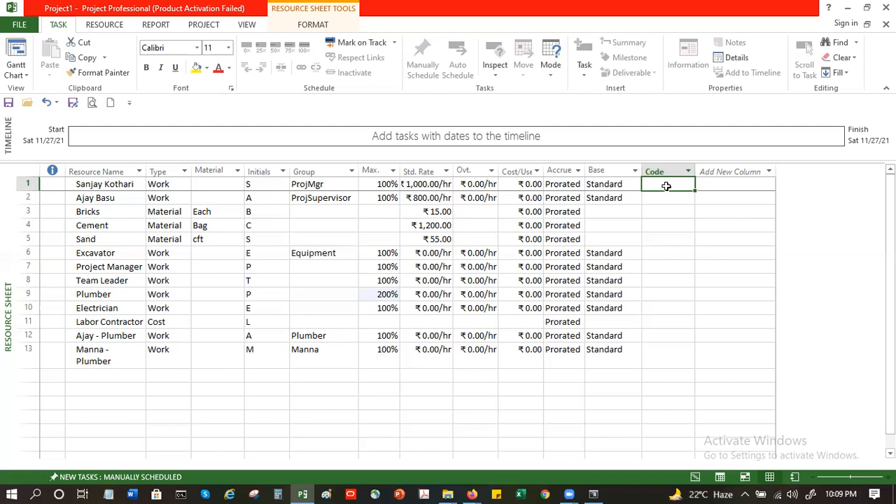
Step: Inspect the base calendar options available for the first resource without changing it
left_click(617, 182)
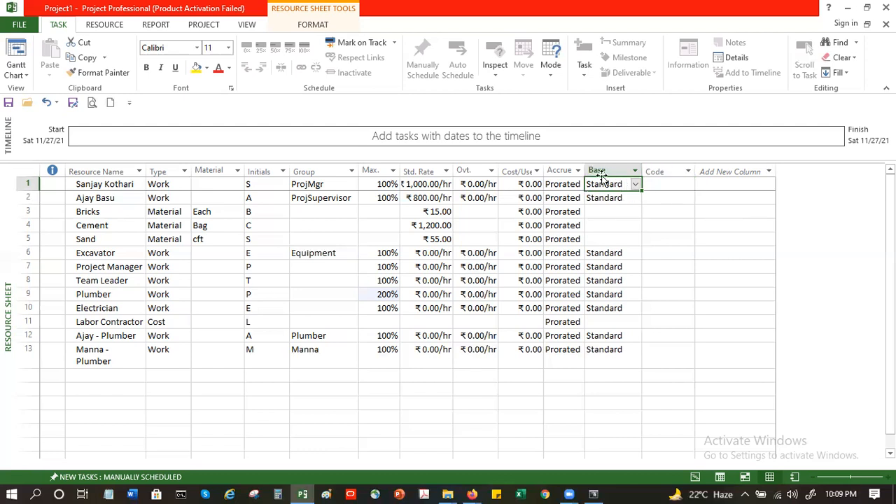
left_click(634, 184)
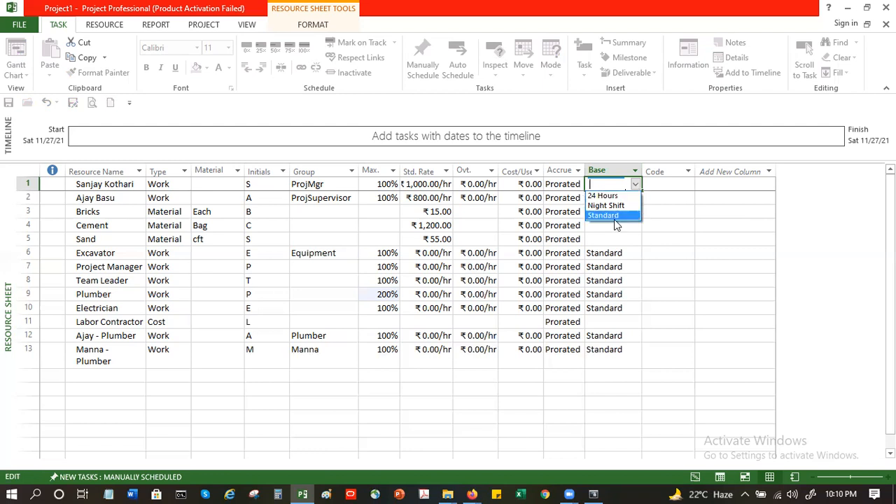
key("Escape")
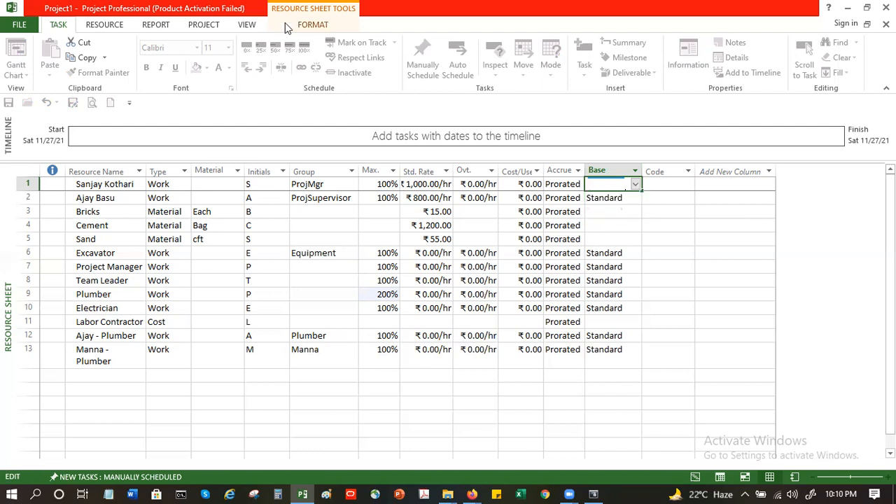
Step: In Change Working Time, create a new base calendar copied from Standard, named after the first resource's full name without spaces
scroll(285, 22, "down", 3)
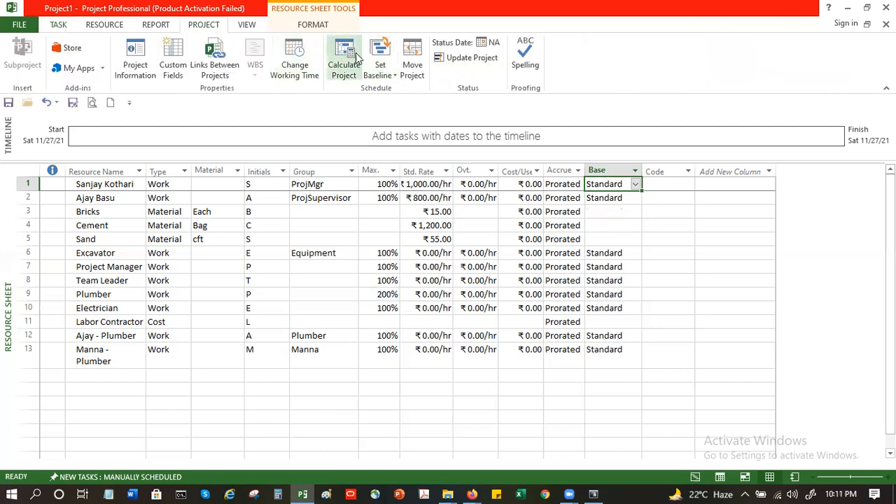
left_click(286, 59)
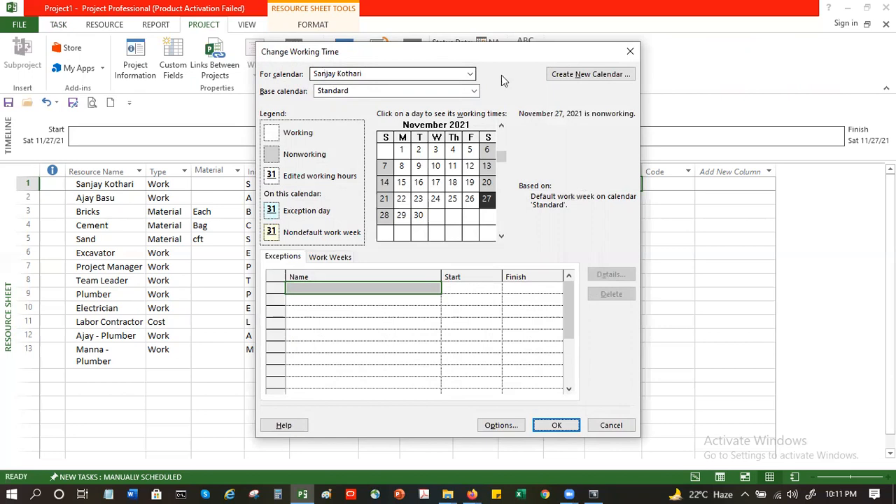
left_click(576, 79)
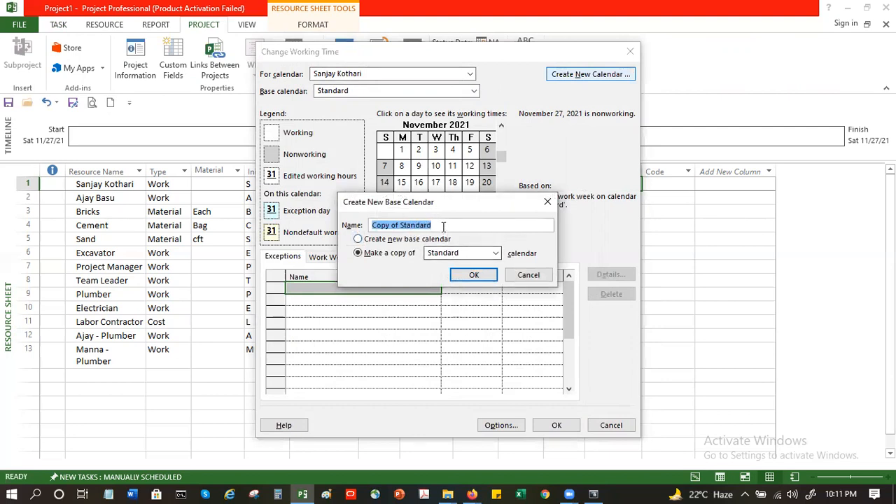
type("San")
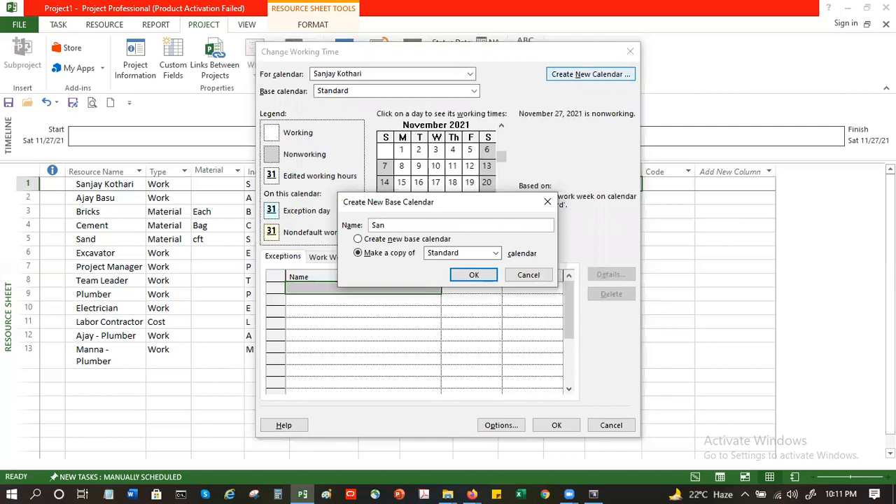
type("jayKothari")
left_click(473, 275)
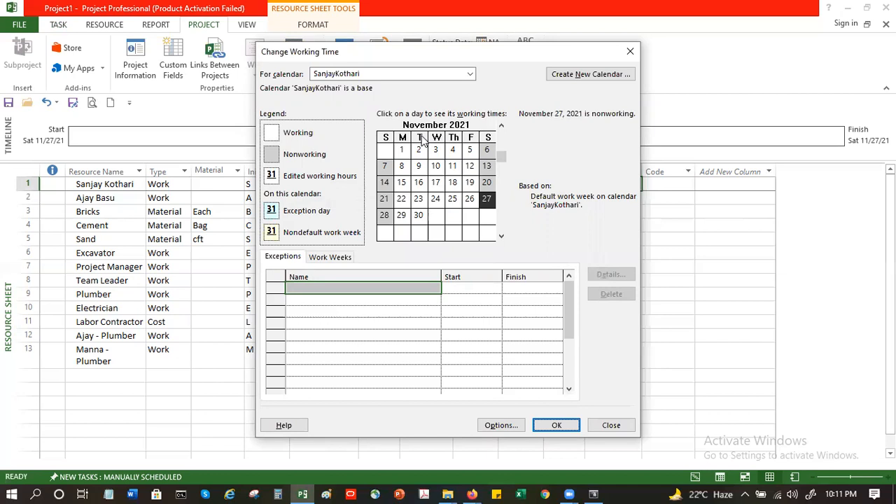
Step: In the first resource's new calendar, make Tuesday and Thursday nonworking days in the default work week
left_click(339, 258)
left_click(610, 275)
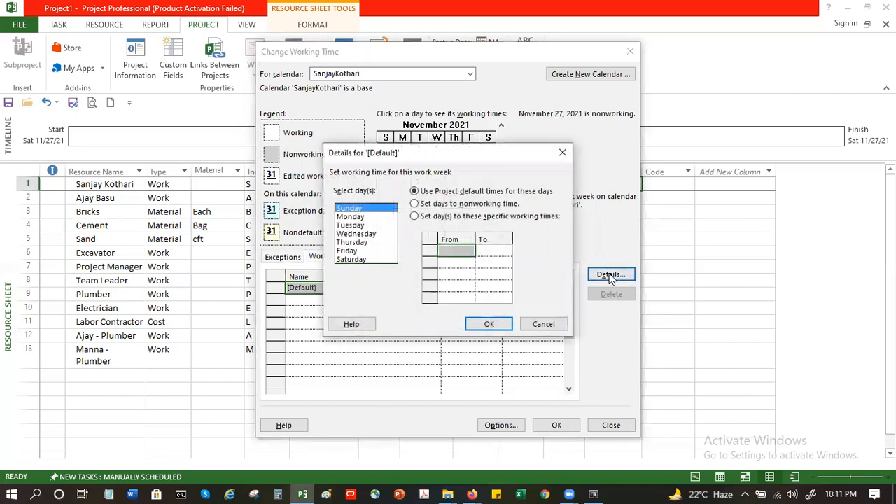
left_click(364, 227)
left_click(438, 204)
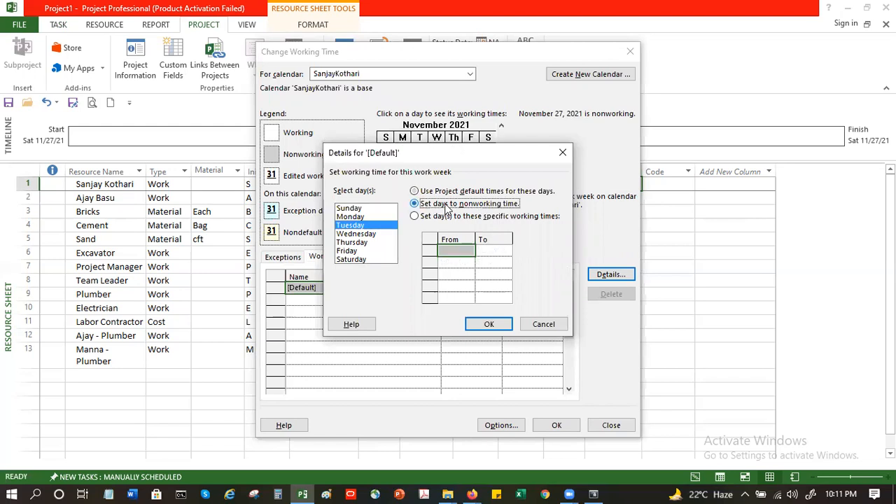
left_click(370, 242)
left_click(415, 204)
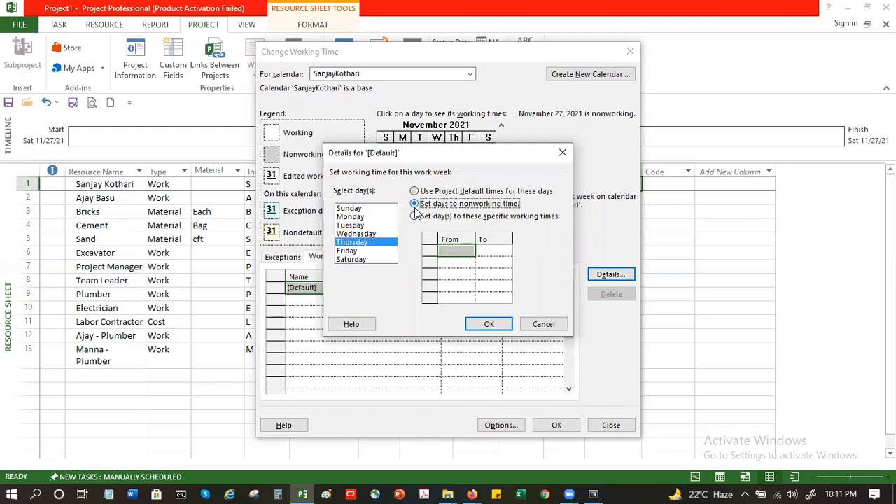
left_click(489, 324)
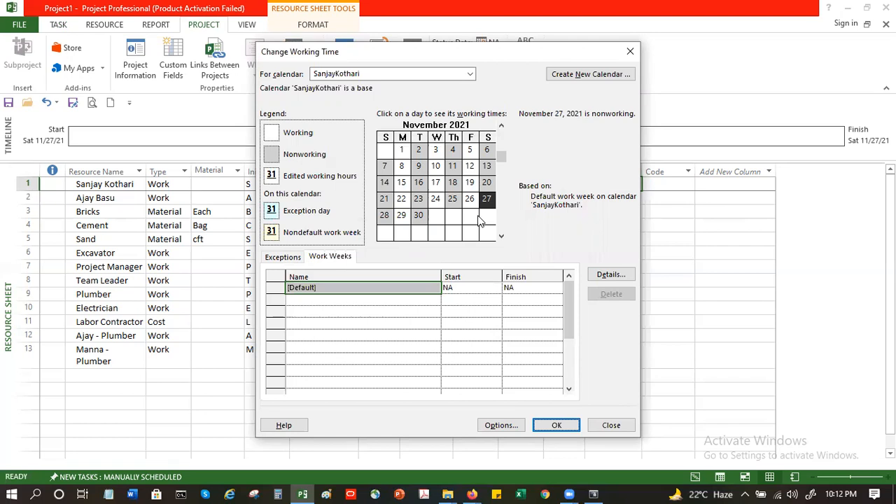
left_click(557, 426)
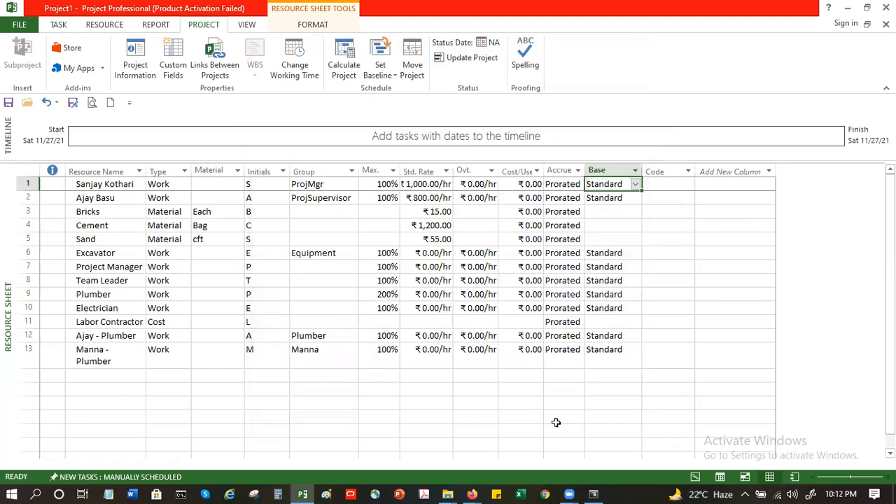
left_click(636, 184)
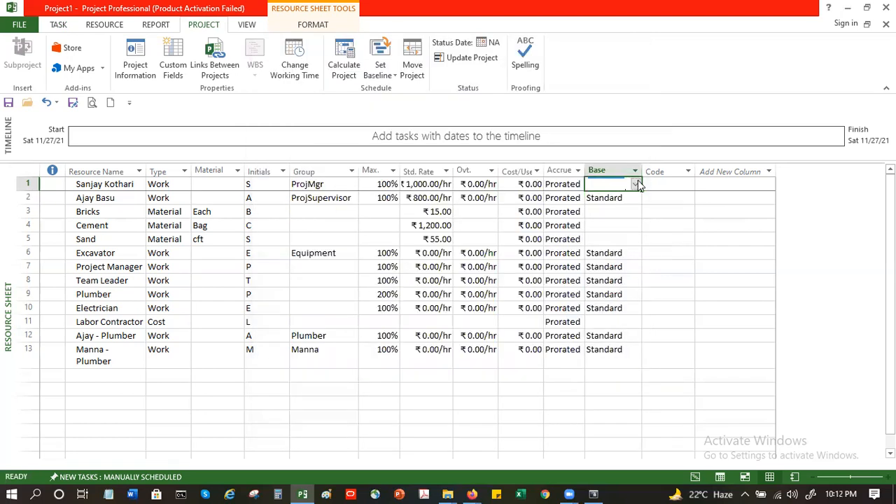
left_click(615, 214)
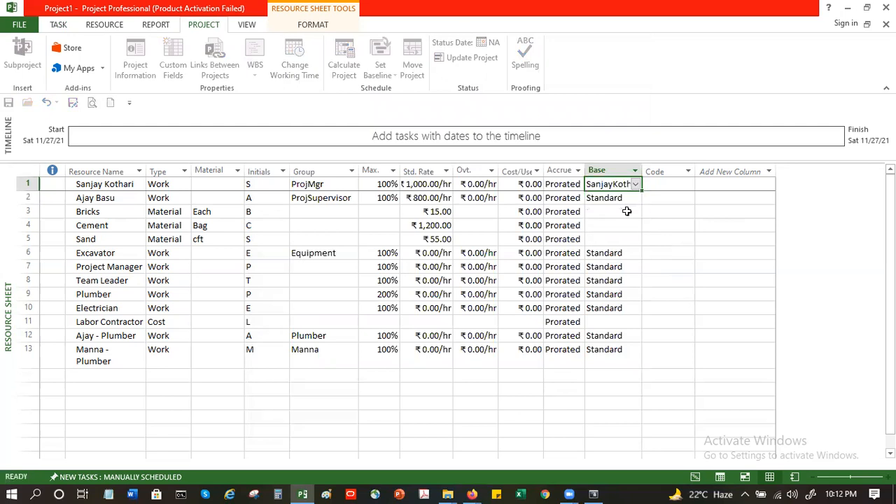
left_click(620, 216)
left_click_drag(641, 171, 654, 172)
left_click(632, 184)
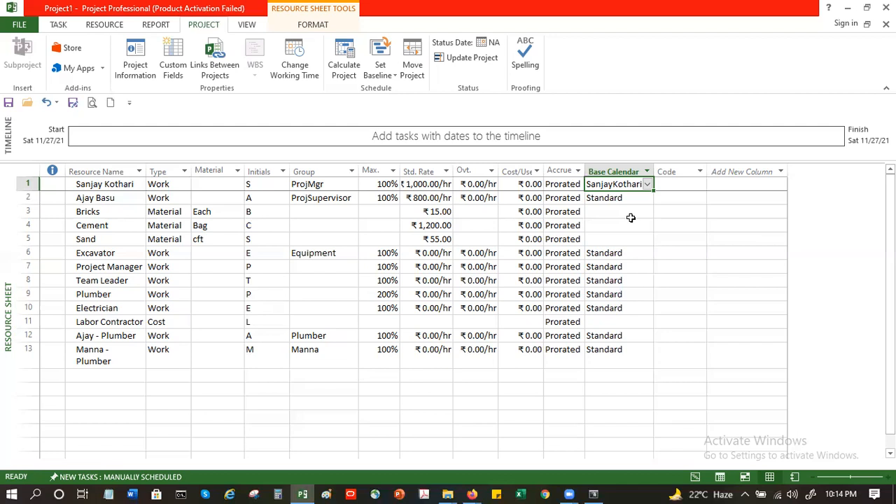
Step: Check the base calendars available for the Electrician resource without changing its calendar
key("alt+F4")
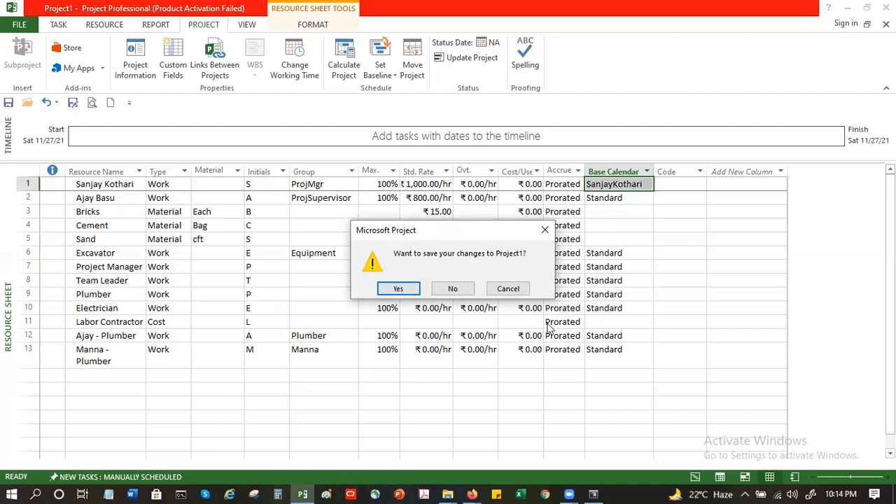
left_click(509, 294)
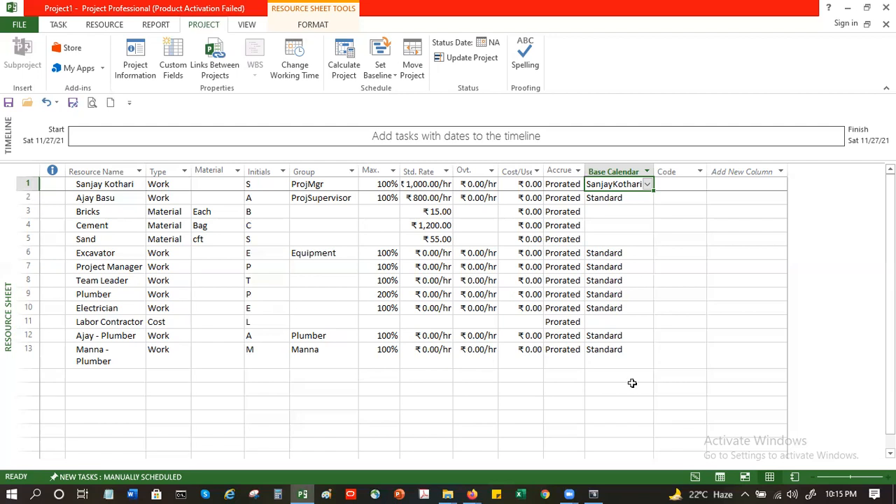
left_click(611, 310)
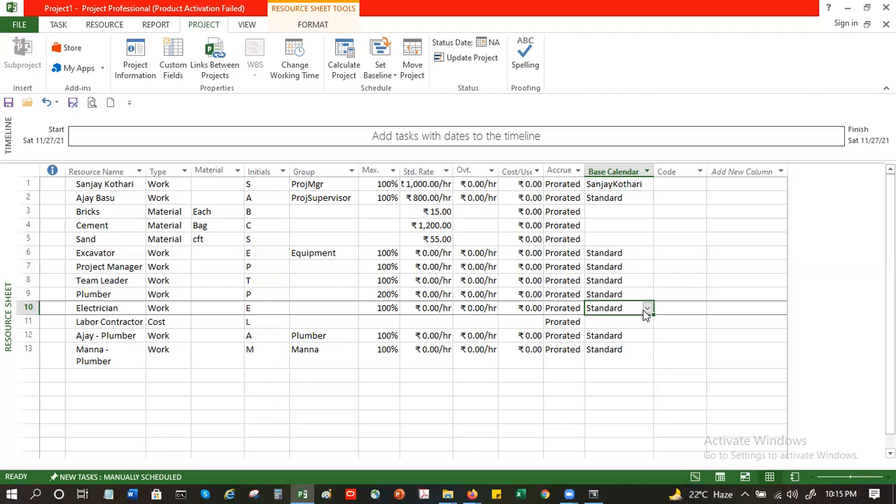
left_click(647, 310)
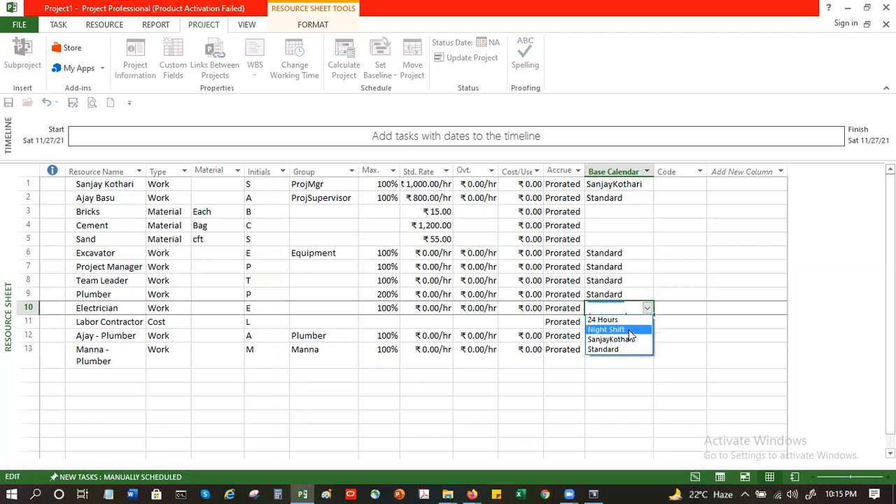
left_click(627, 298)
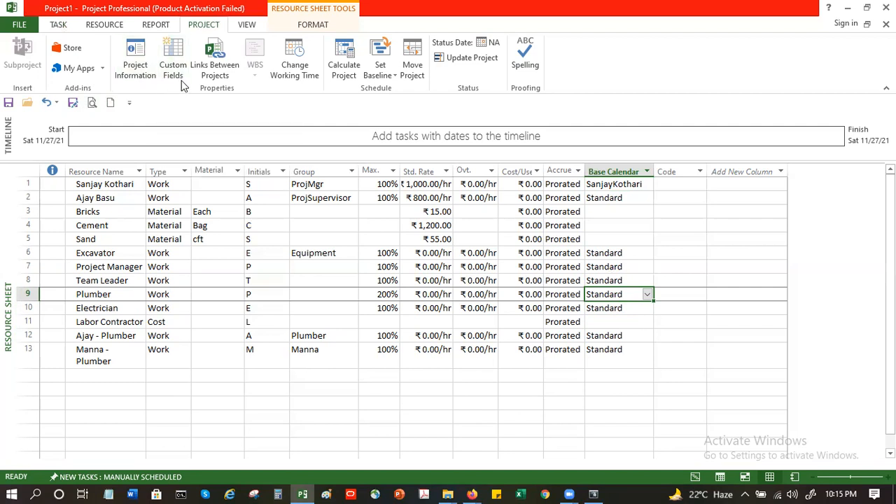
Step: Inspect the project information and the Electrician's resource information without changing anything
left_click(147, 69)
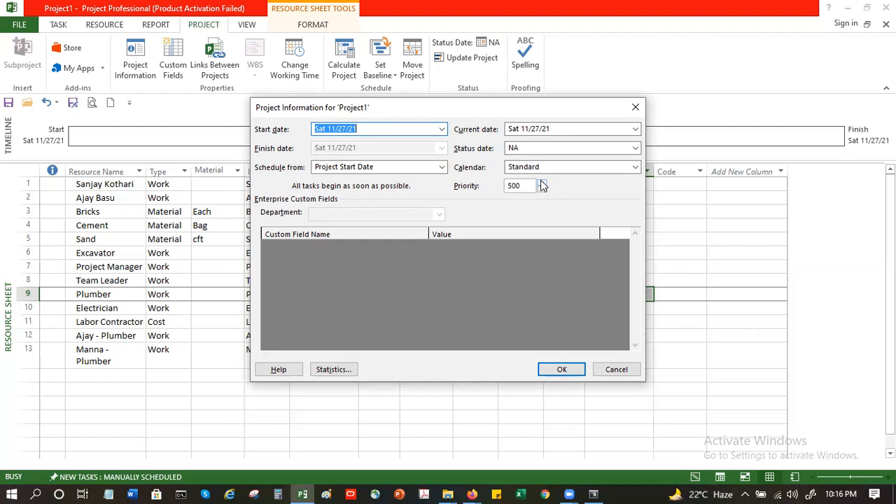
left_click(564, 370)
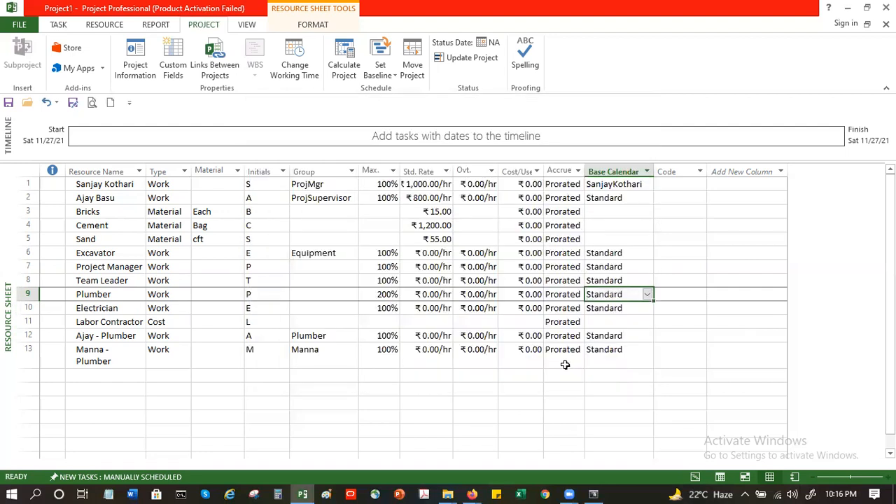
left_click(546, 308)
double_click(523, 306)
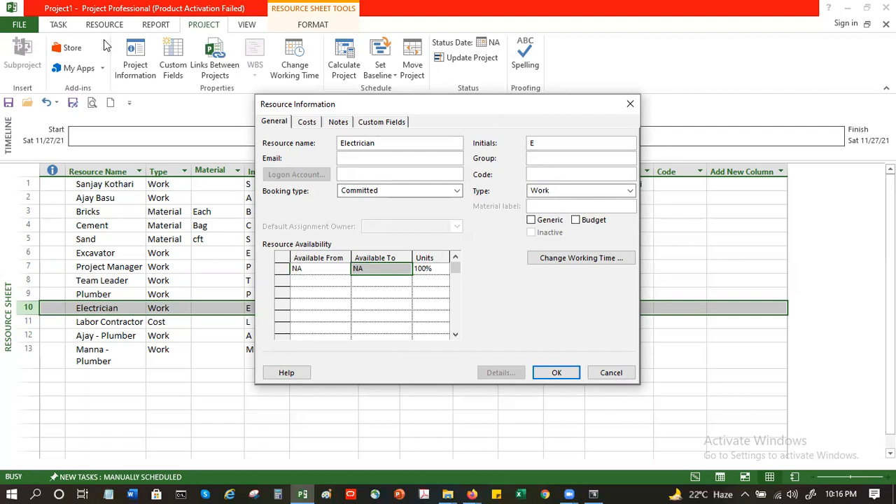
left_click(609, 372)
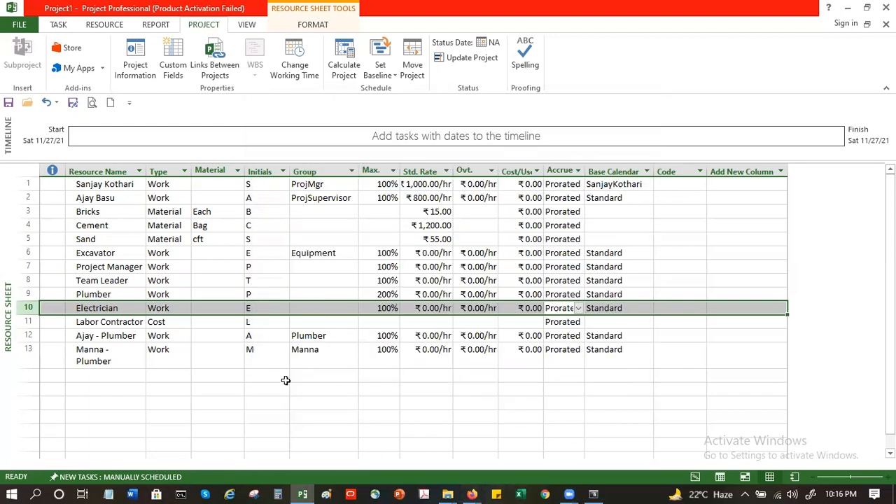
Step: Add a new resource in the next empty row named Engineer1 with type Work through its information dialog
left_click(320, 375)
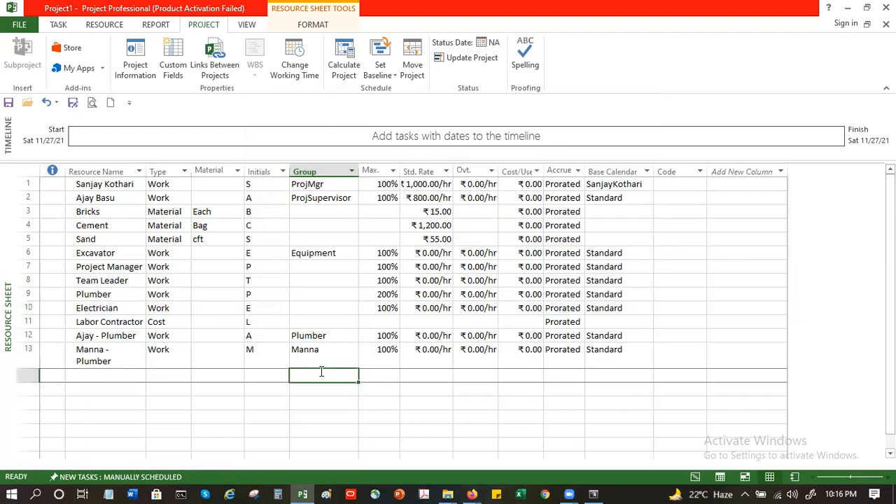
double_click(364, 375)
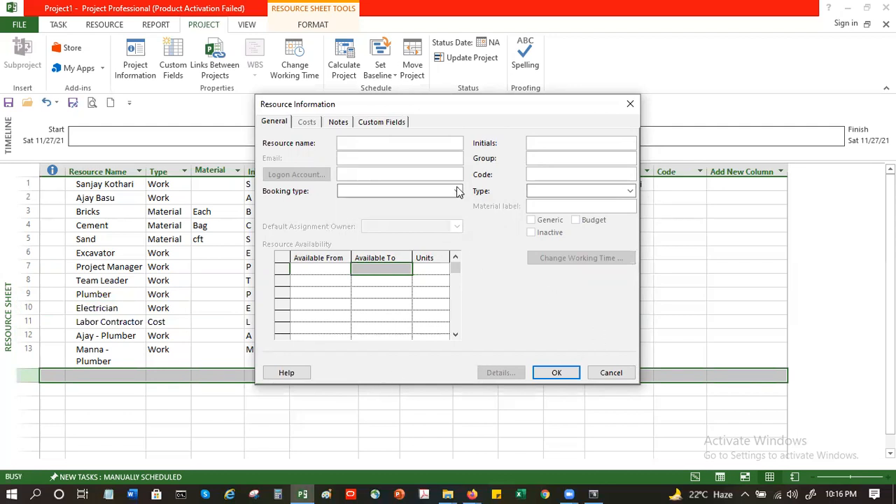
left_click(391, 148)
type("Engineer1")
left_click(455, 191)
left_click(455, 191)
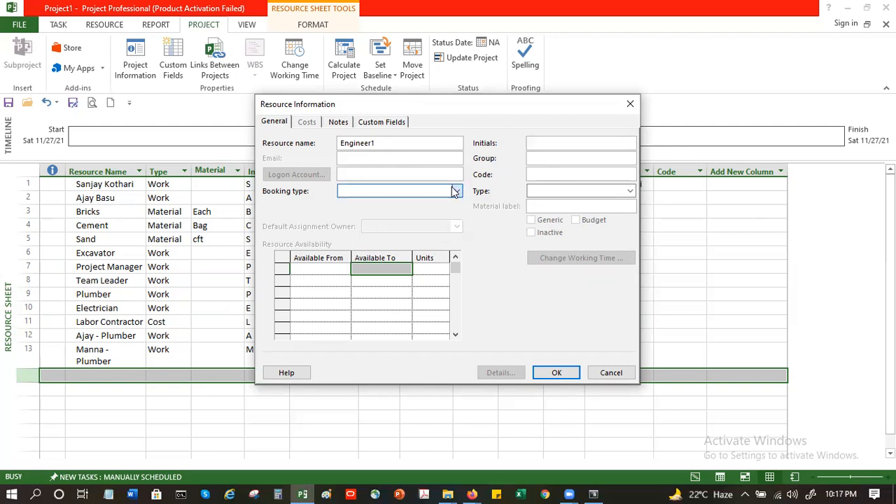
left_click(564, 193)
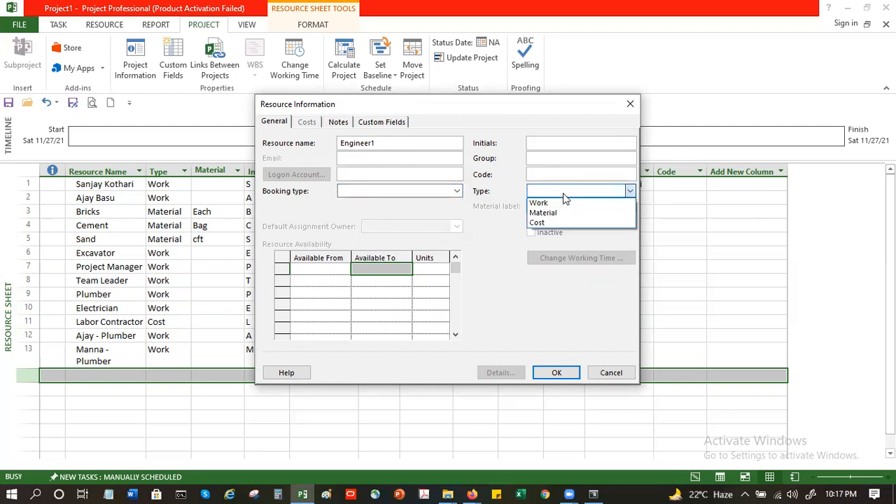
left_click(560, 202)
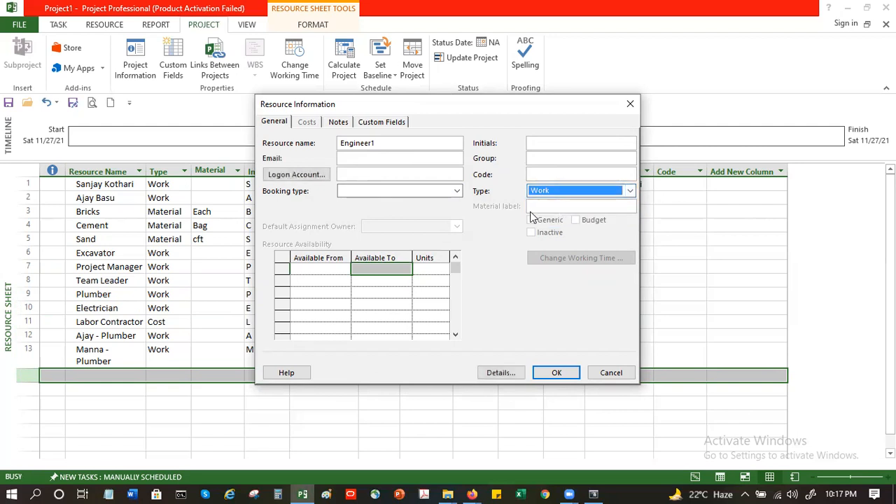
Step: Set Engineer1's group to CivilEngr, look over the other tabs, and confirm the new resource
left_click(562, 157)
type("ivilEEn")
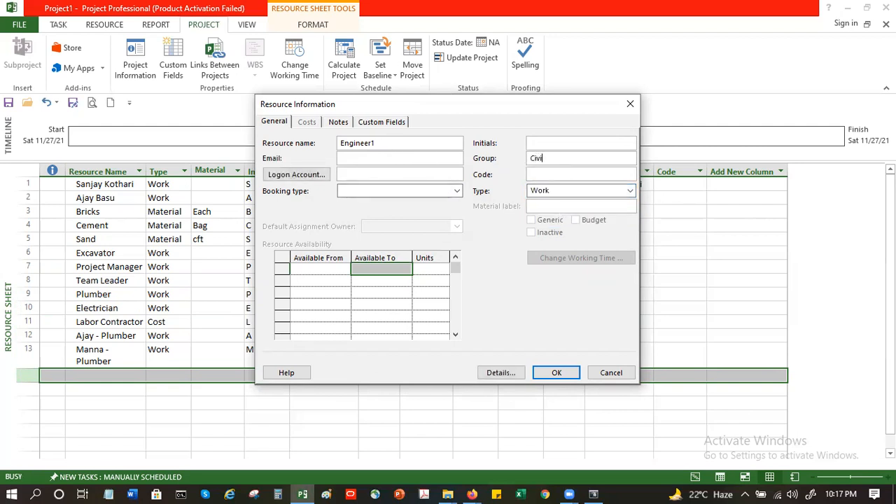
key("BackSpace")
key("BackSpace")
type("ngr")
left_click(338, 122)
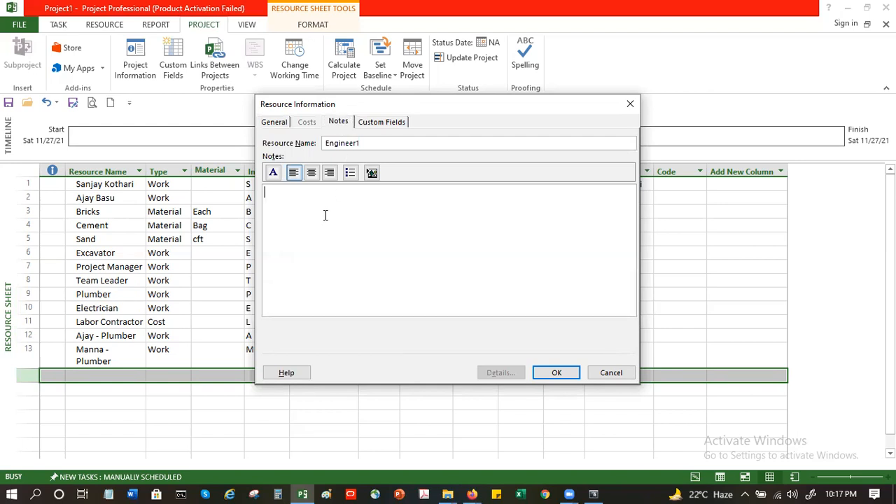
left_click(371, 124)
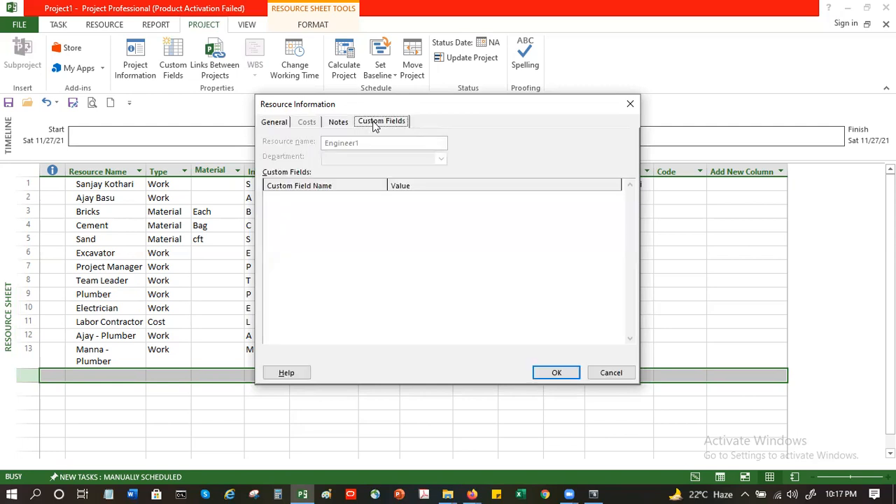
left_click(336, 125)
left_click(265, 124)
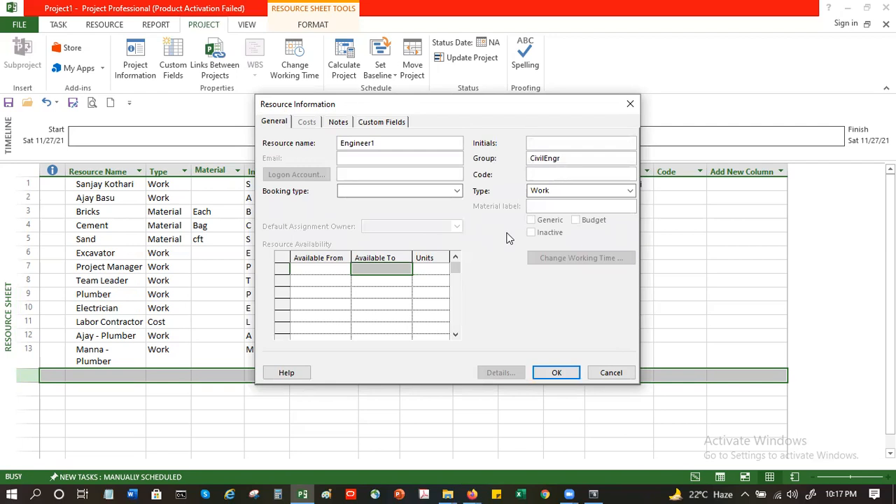
left_click(566, 376)
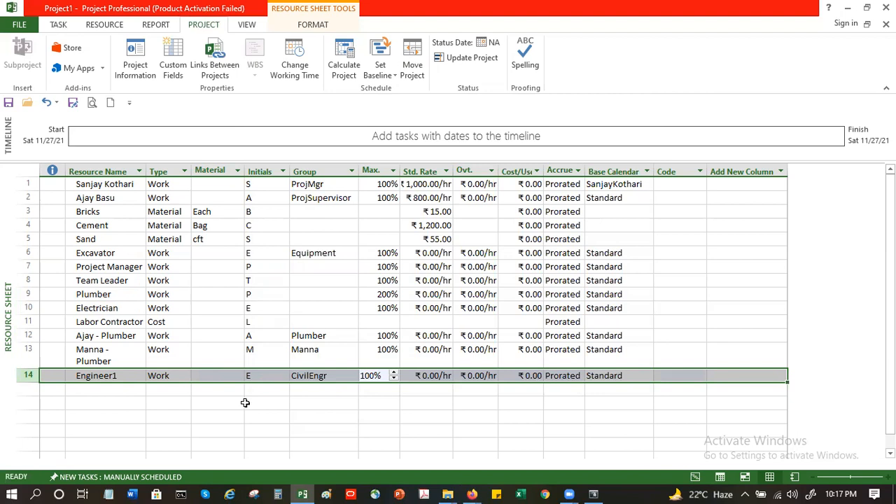
Step: Open resource information for the next empty row and create a resource named Engr2 of type Work
left_click(99, 389)
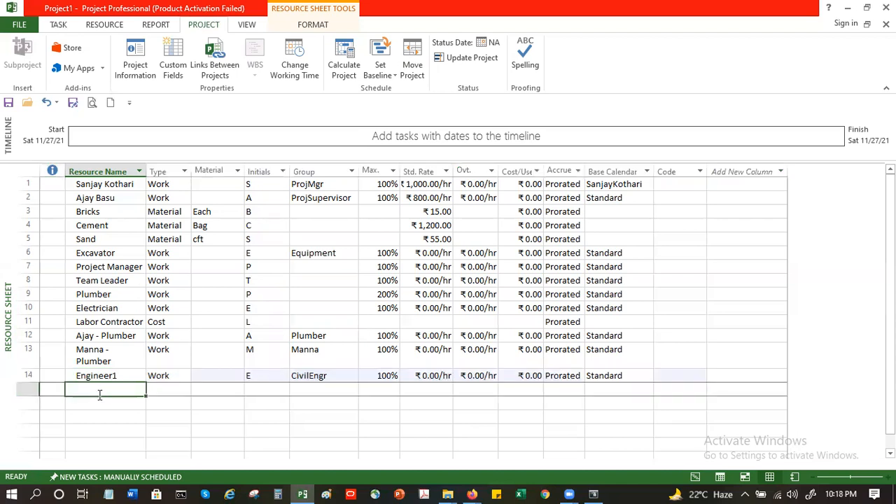
double_click(99, 392)
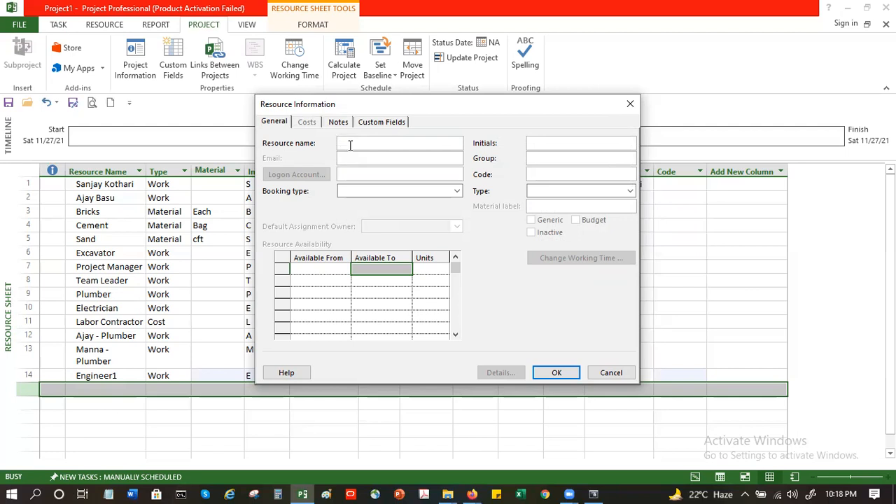
type("Engr2")
key("Tab")
left_click(553, 193)
left_click(553, 201)
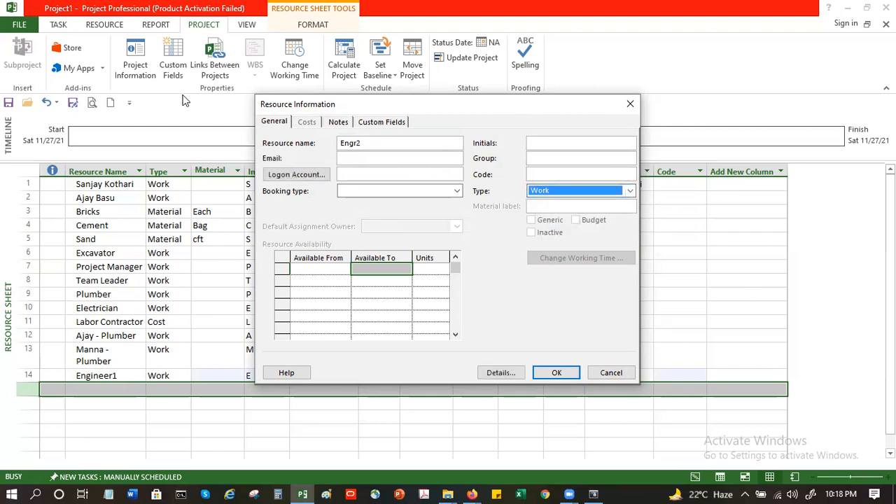
Step: Set Engr2's booking type to Committed and confirm the resource information
left_click(457, 191)
left_click(415, 212)
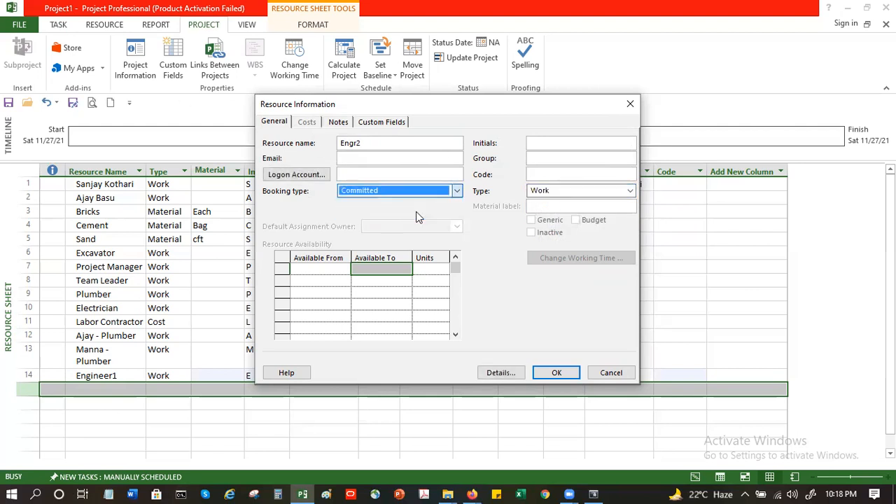
left_click(335, 123)
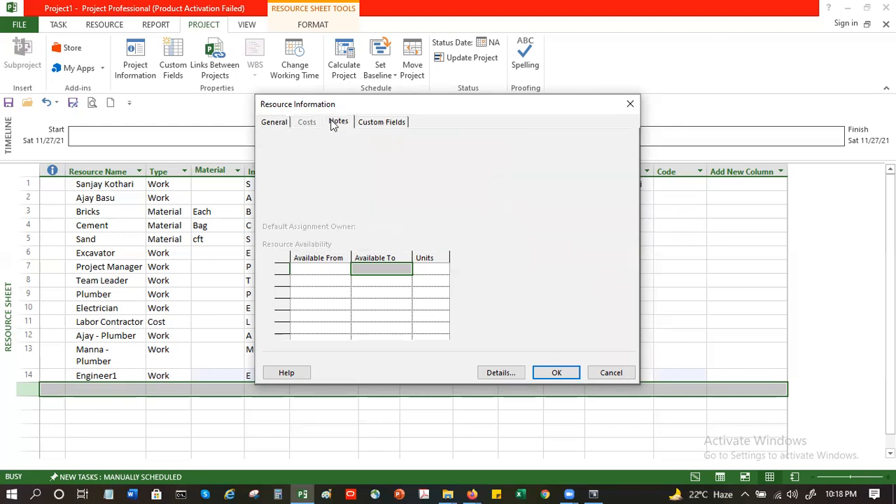
left_click(285, 122)
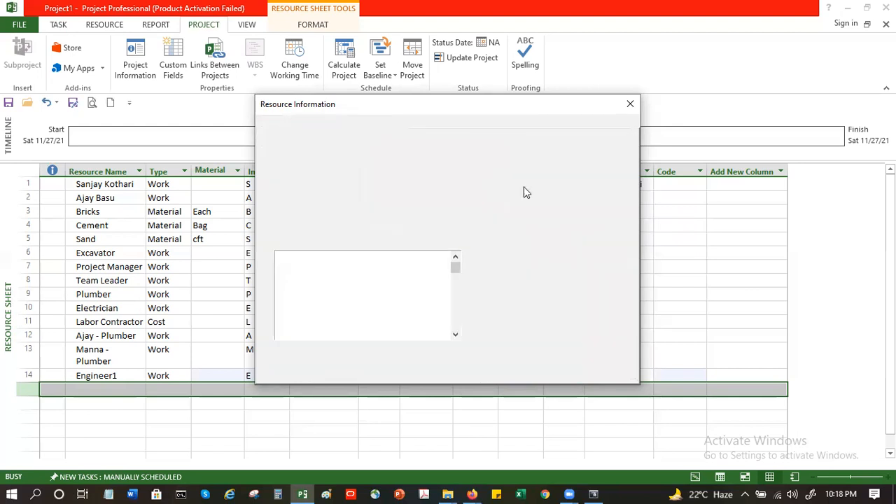
left_click(570, 191)
left_click(572, 193)
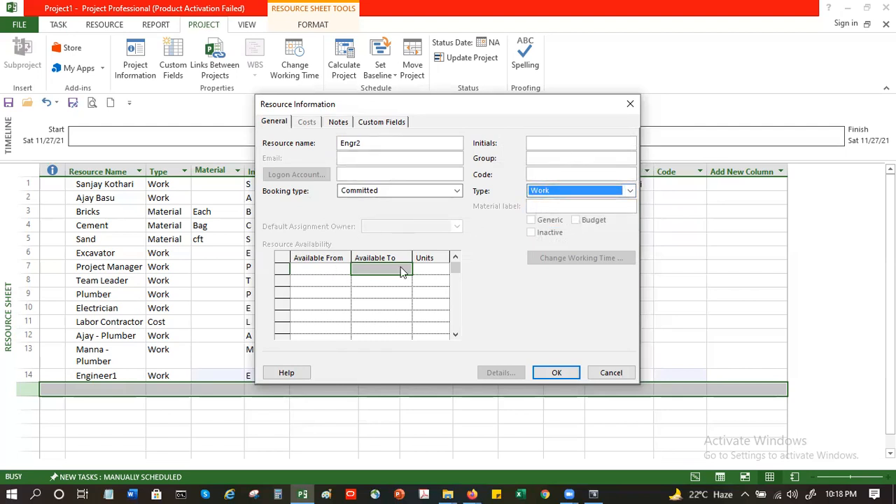
left_click(556, 372)
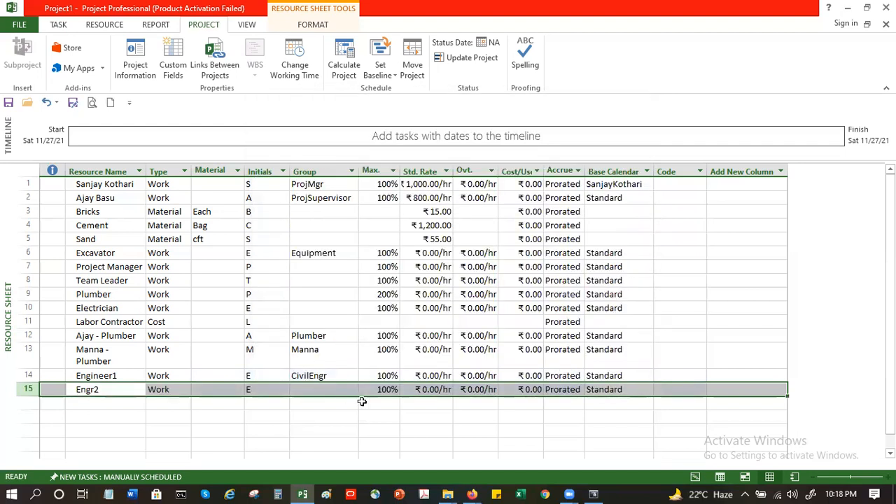
Step: Open Engr2's resource information and review its cost rate table without changes
left_click(430, 390)
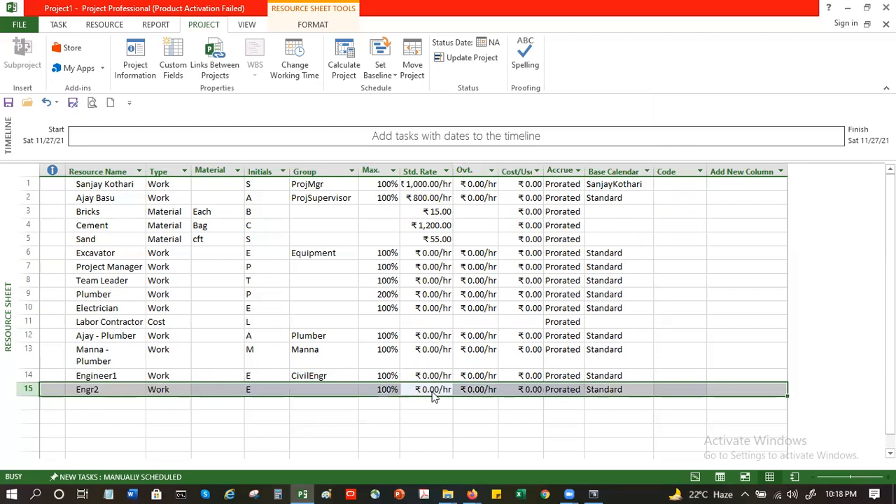
double_click(432, 393)
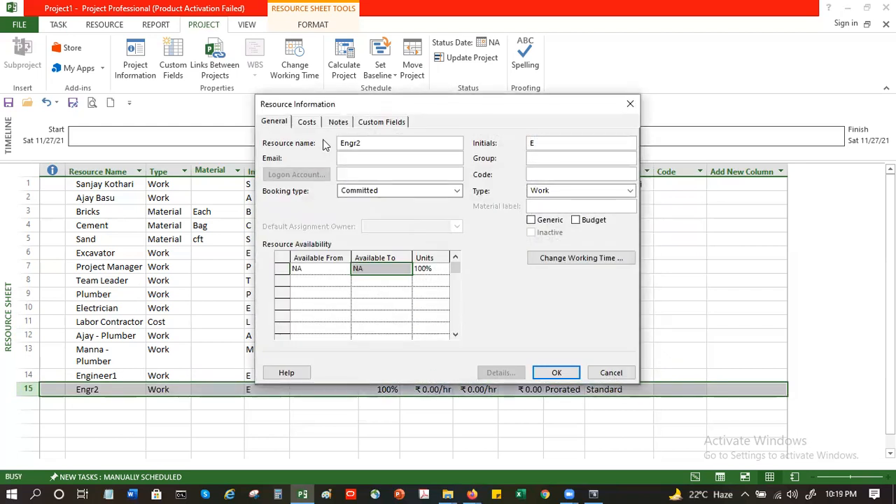
left_click(306, 121)
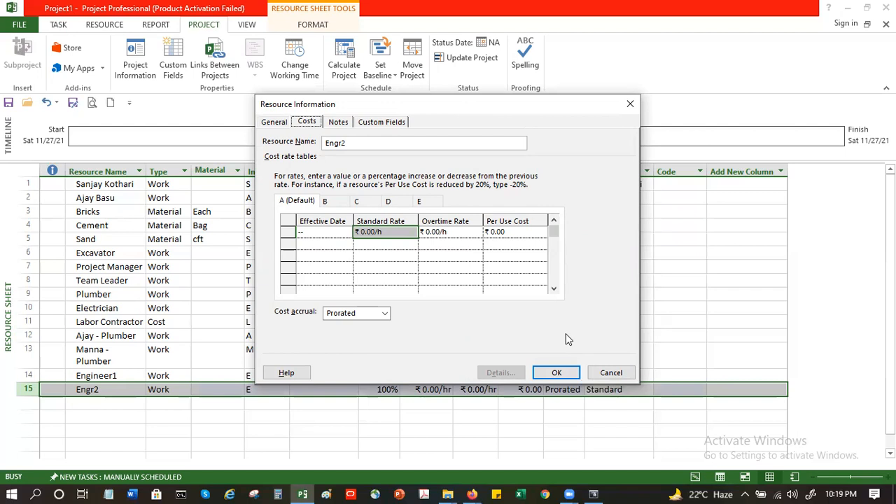
left_click(609, 374)
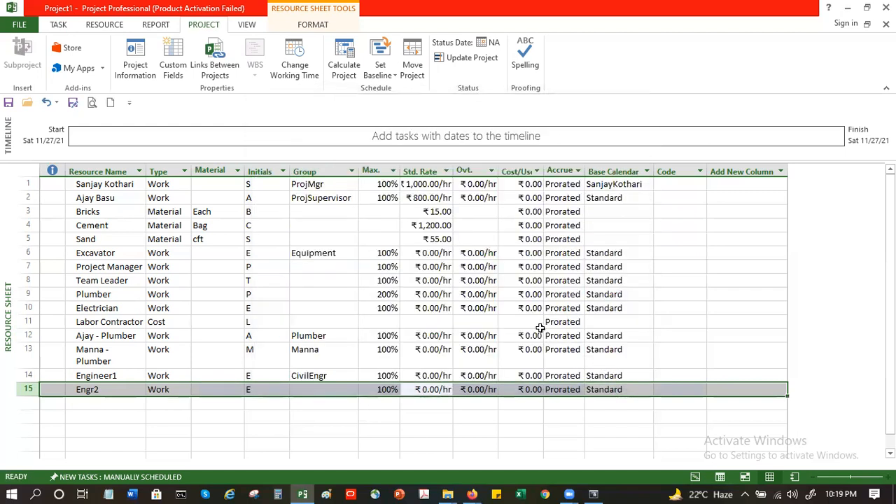
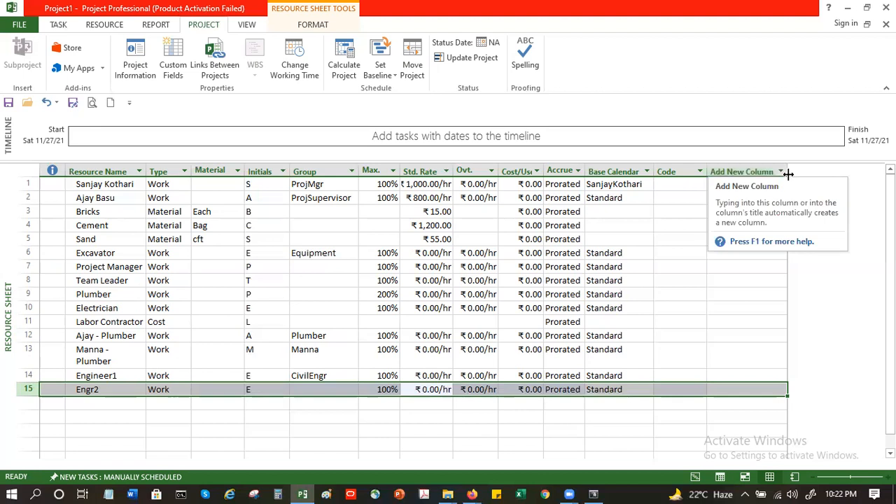
Step: Add a Notes column to the resource sheet
left_click(783, 170)
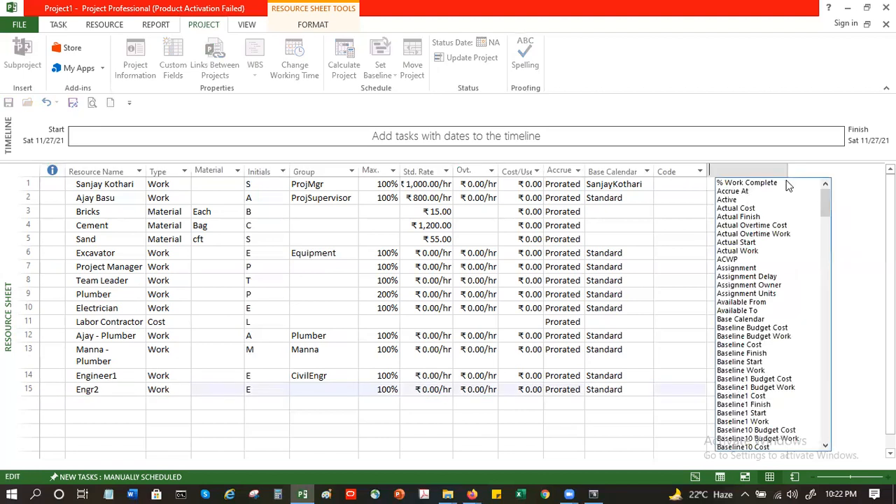
scroll(773, 204, "down", 8)
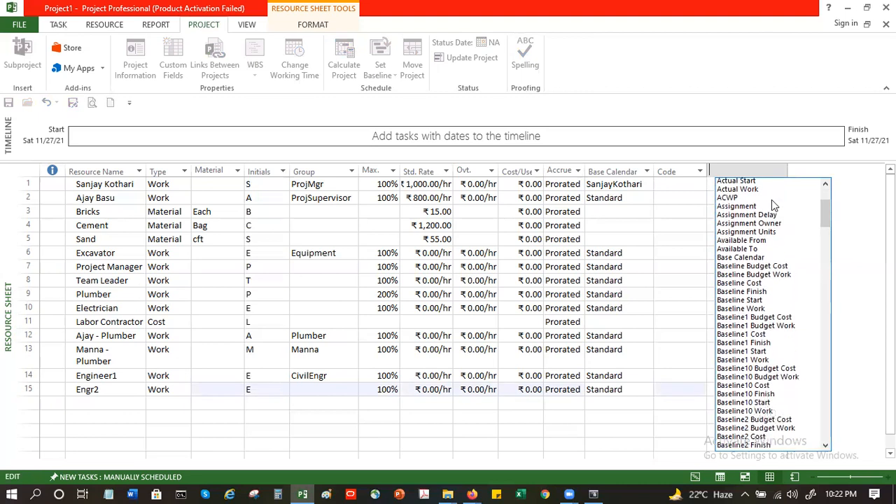
scroll(782, 261, "down", 20)
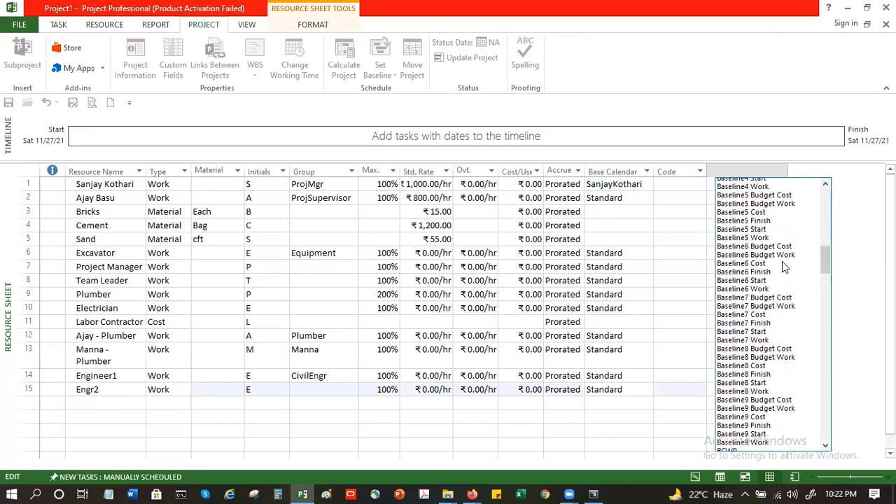
scroll(784, 315, "down", 6)
scroll(790, 324, "down", 5)
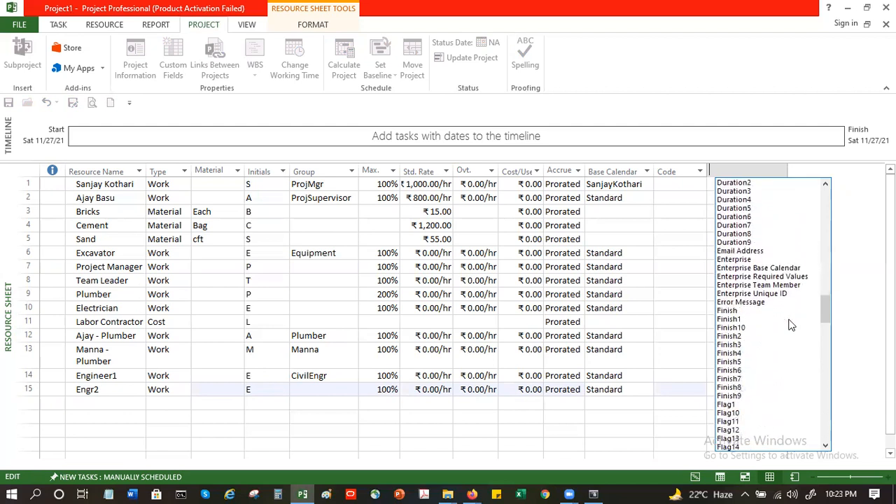
scroll(790, 324, "down", 8)
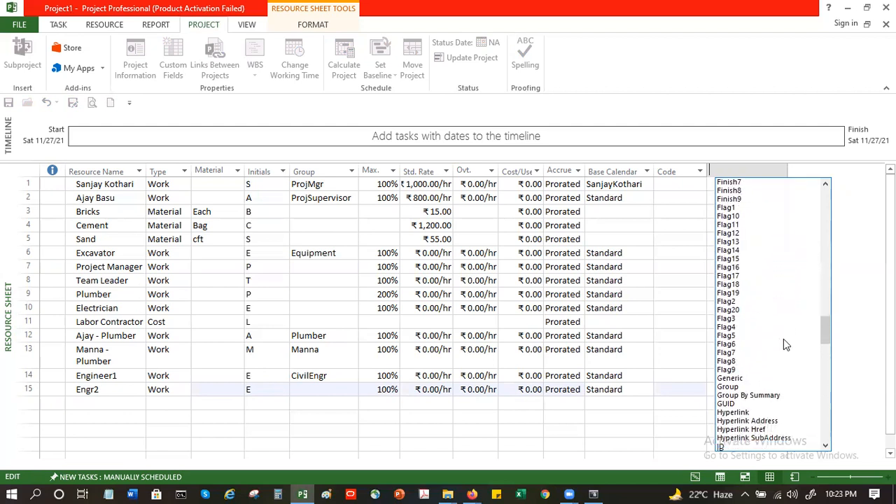
scroll(783, 339, "down", 5)
scroll(784, 357, "down", 3)
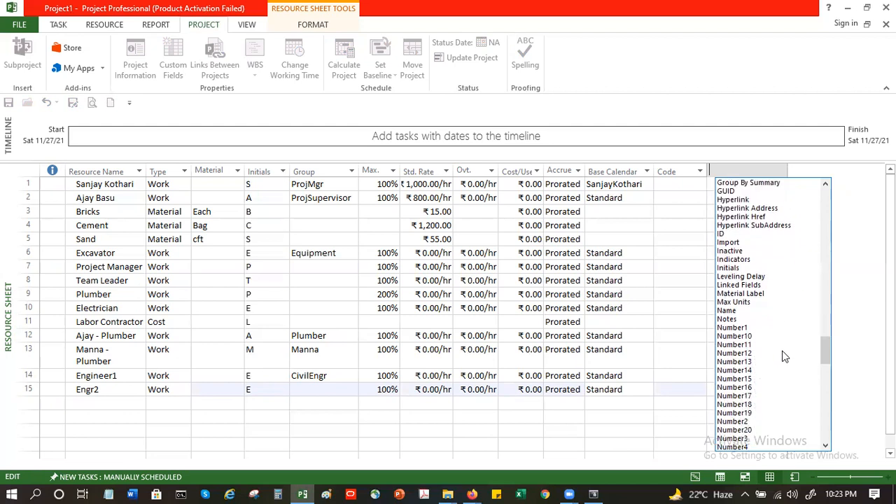
left_click(726, 319)
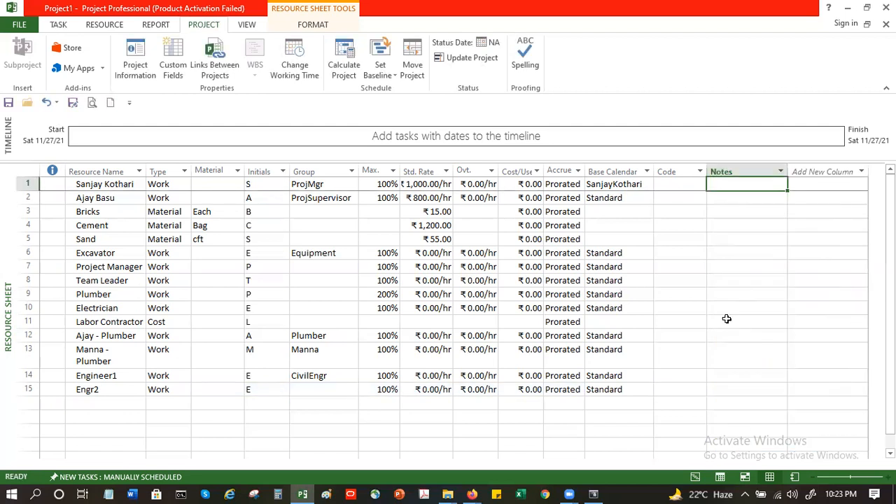
Step: Enter a note for the first resource stating they will be available 3 days in a week
type("Sanjay will be available 3 days in a week")
left_click(730, 183)
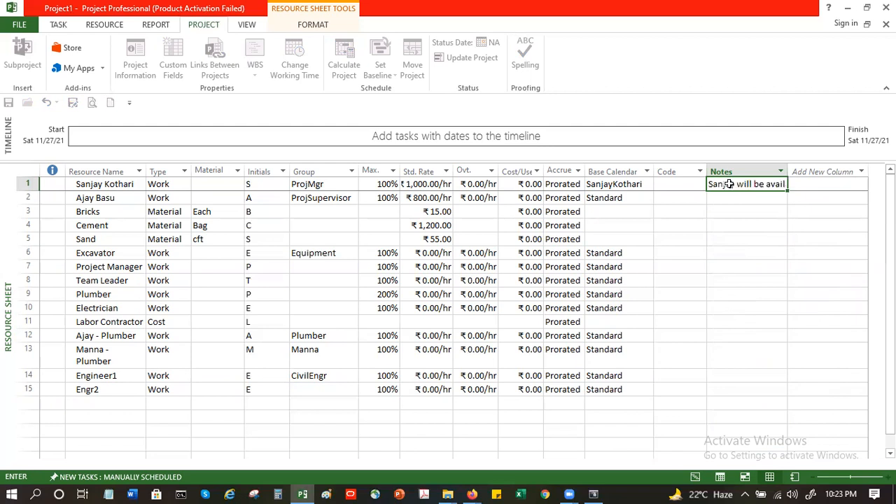
key("Return")
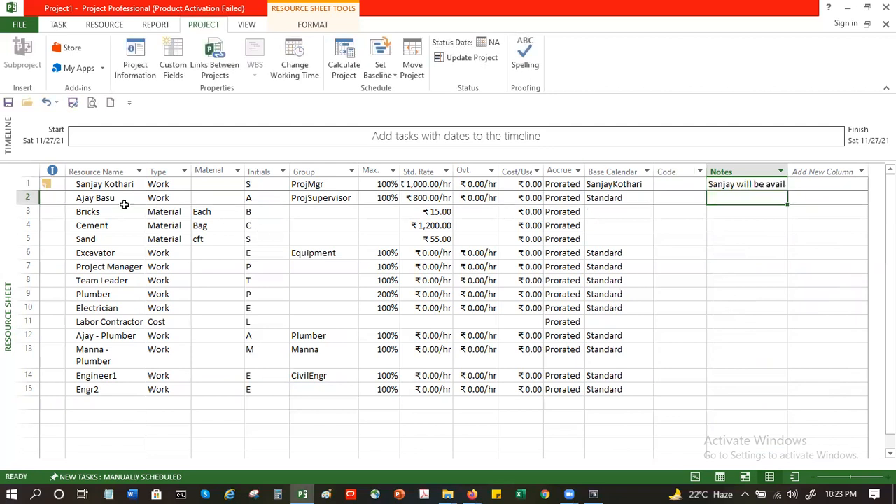
Step: Hide the Notes column and view the first resource's note through its note indicator
mouse_move(47, 183)
left_click(755, 165)
right_click(756, 168)
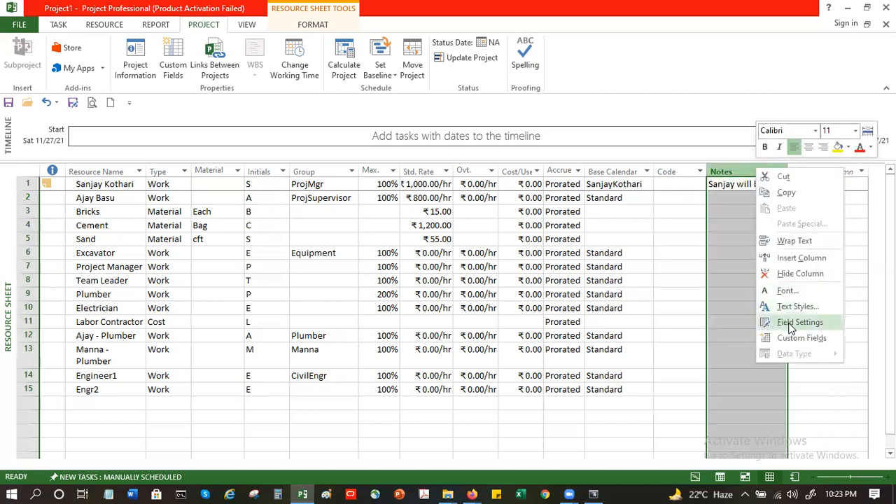
left_click(800, 274)
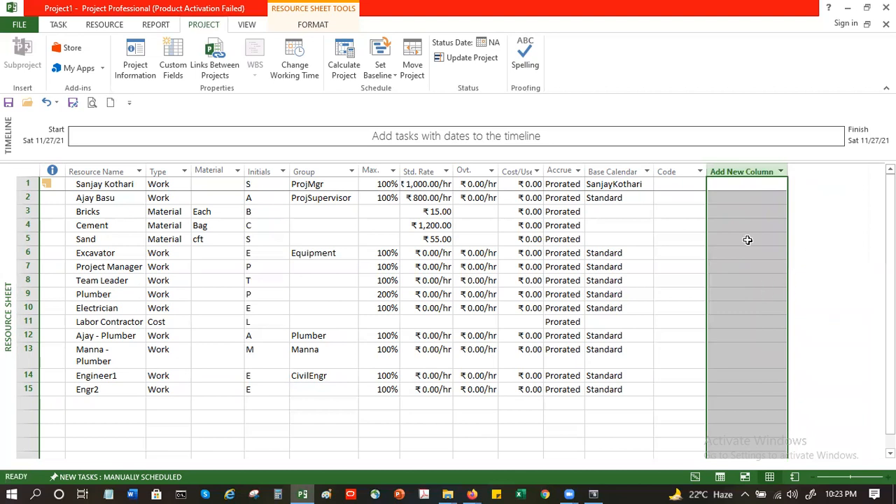
left_click(672, 224)
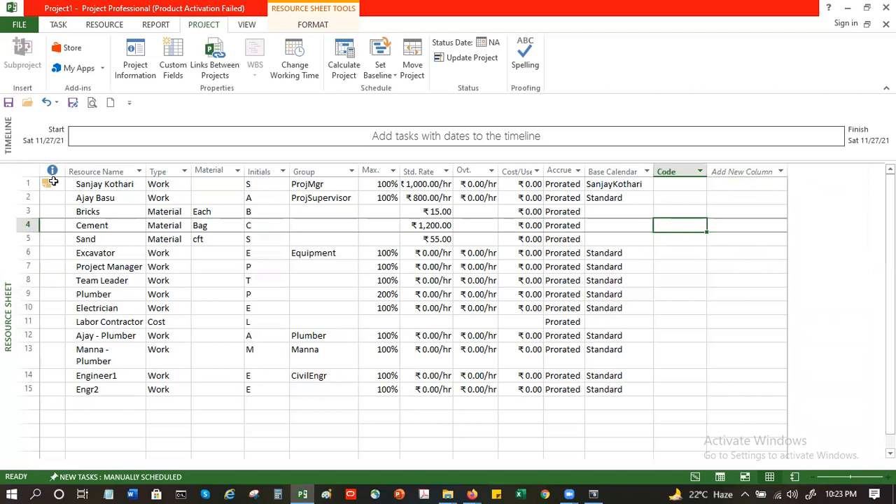
mouse_move(51, 184)
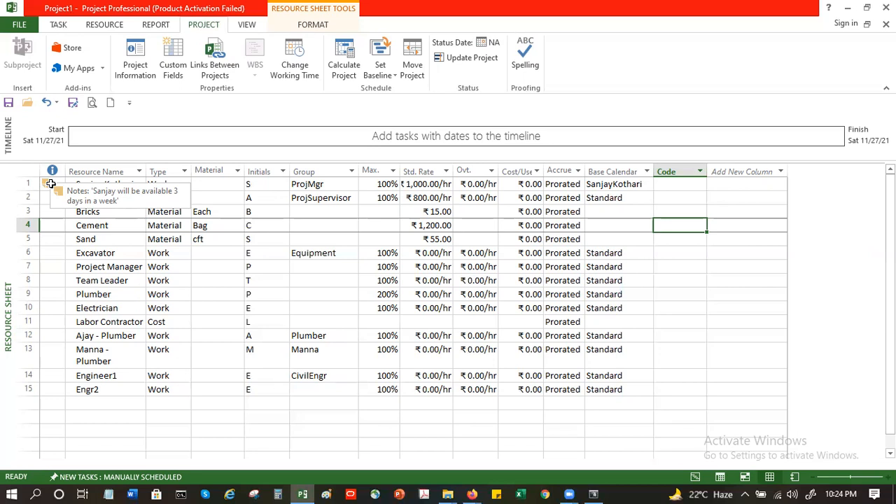
Step: Begin closing the project and cancel at the save prompt
key("alt+F4")
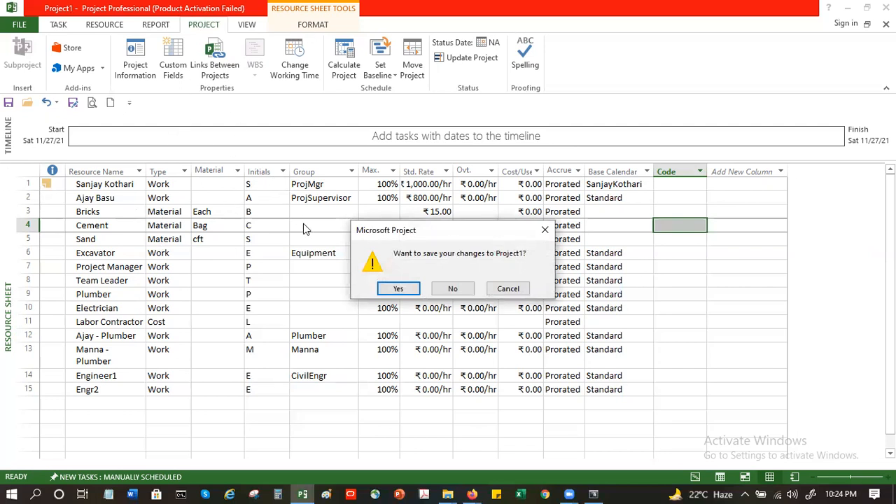
left_click(508, 289)
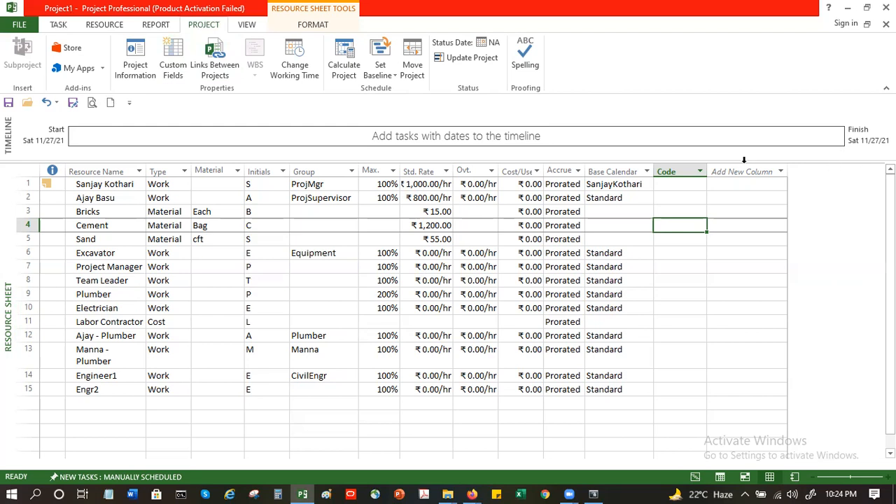
Step: Browse the field list for a new column without adding one
left_click(768, 168)
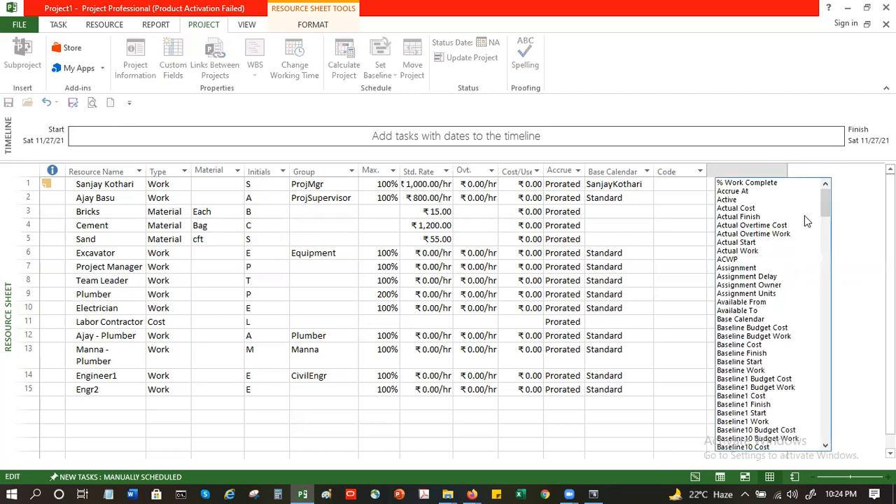
left_click_drag(823, 200, 858, 452)
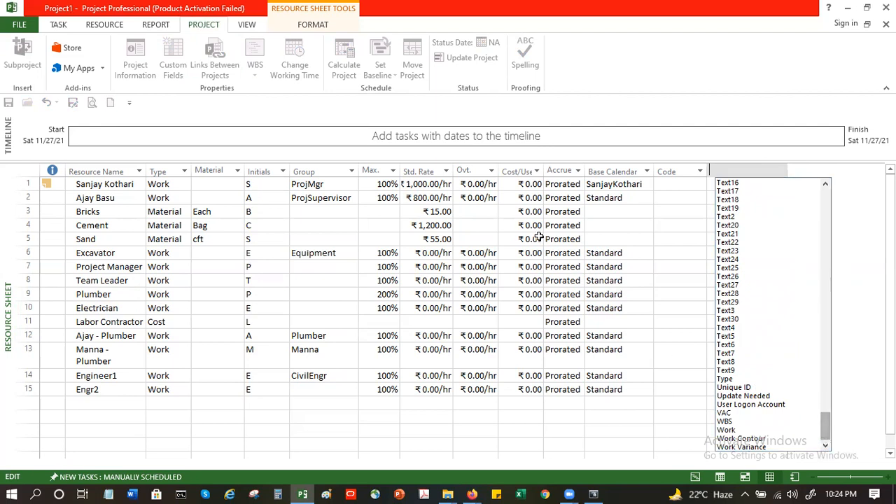
mouse_move(828, 427)
left_mouse_down()
mouse_move(830, 397)
mouse_move(833, 429)
left_mouse_up()
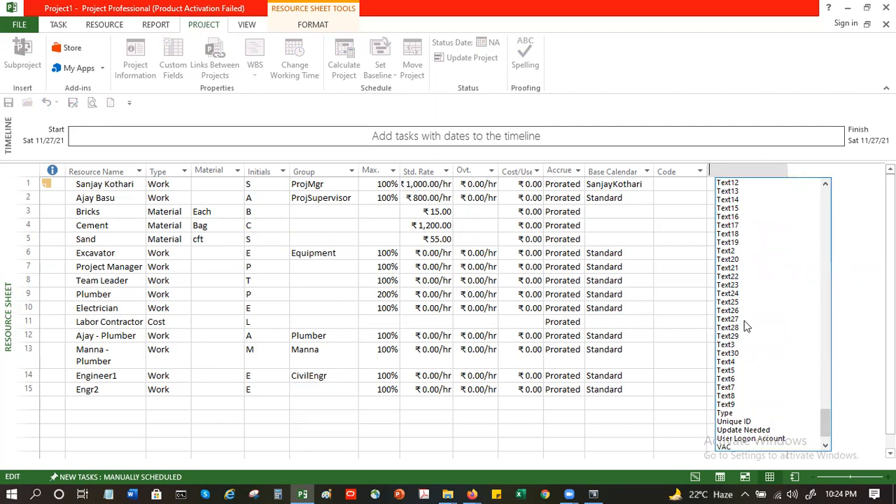
left_click_drag(833, 425, 831, 380)
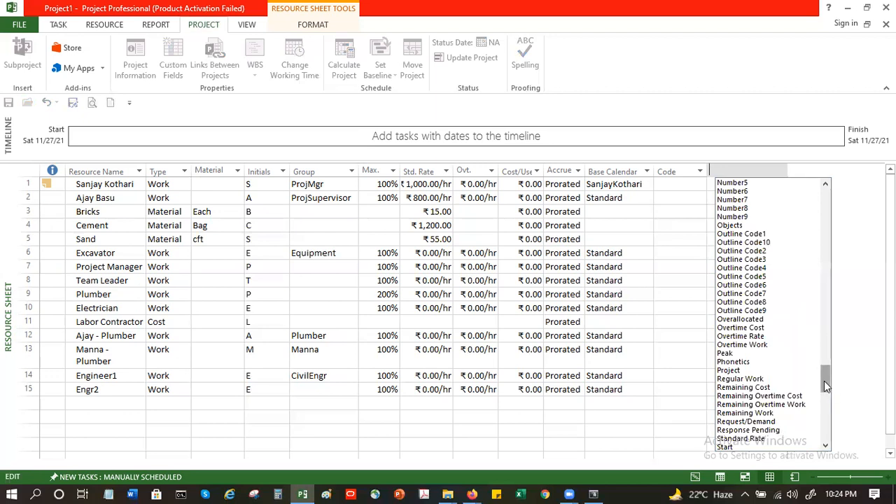
left_click_drag(824, 385, 822, 329)
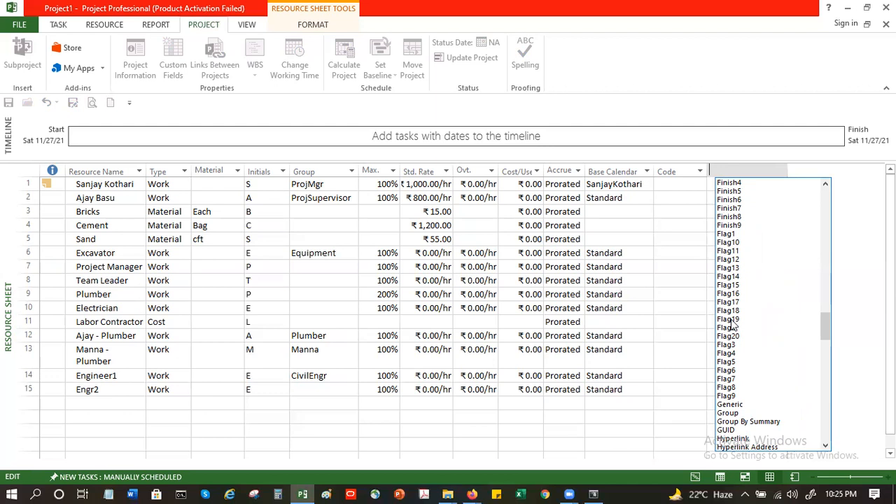
left_click(672, 244)
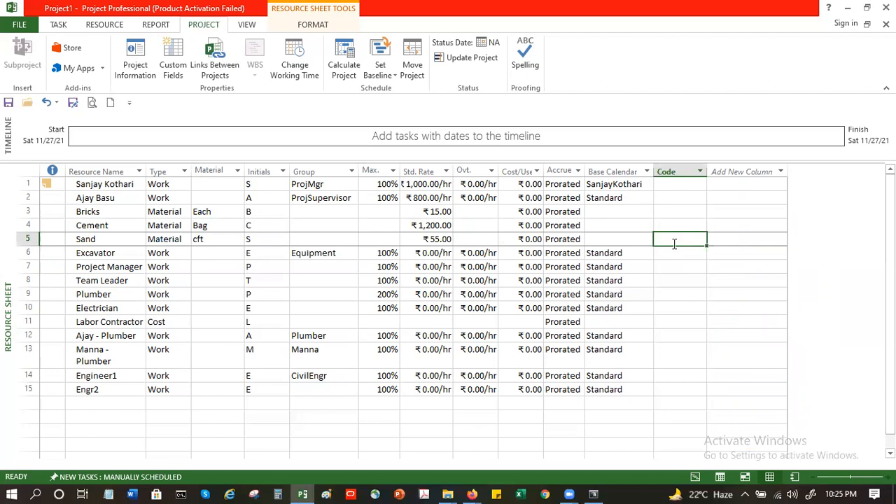
Step: Add a Text1 column to the resource sheet
left_click(780, 170)
scroll(787, 284, "down", 10)
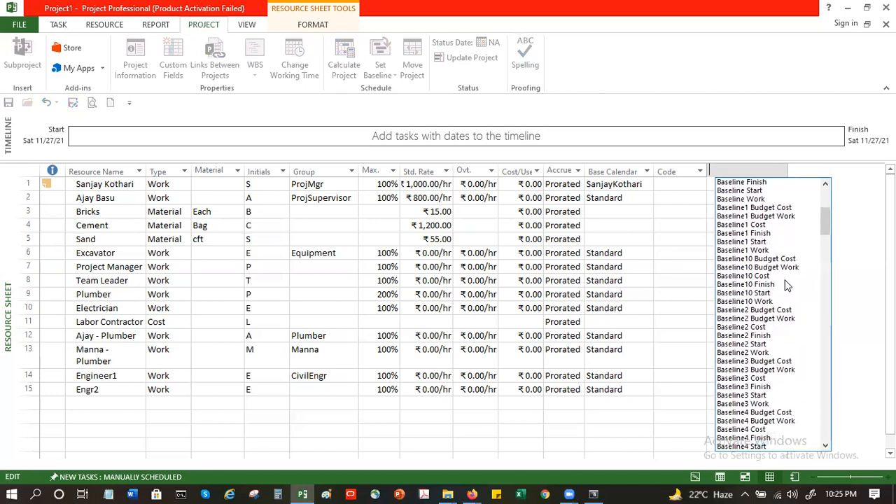
scroll(787, 285, "down", 3)
left_click_drag(826, 272, 842, 409)
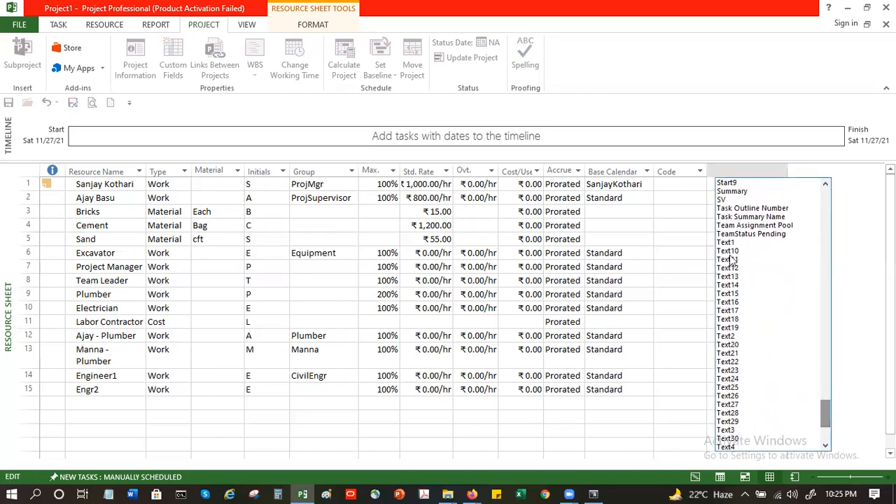
left_click(734, 244)
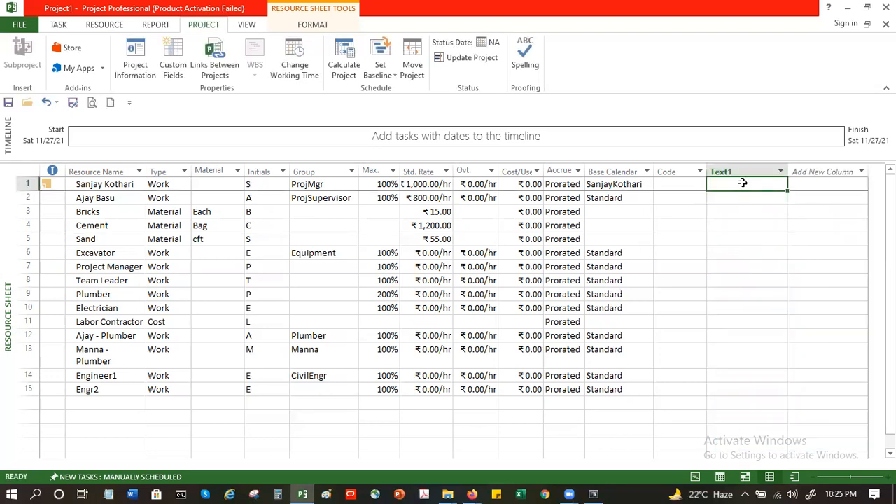
Step: Enter Masters in the first resource's Text1 cell
type("Masteer")
key("BackSpace")
key("BackSpace")
type("rs")
key("Return")
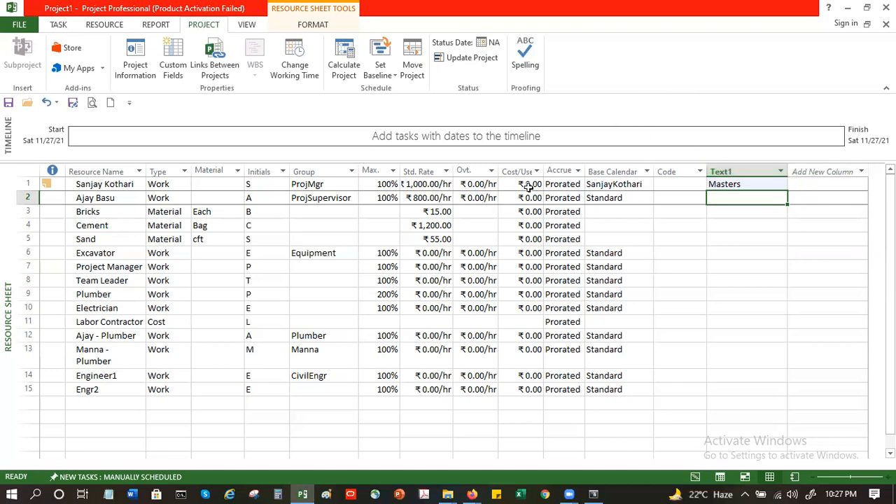
Step: Review the Accrue column's filter and the first resource's accrual choices
left_click(578, 171)
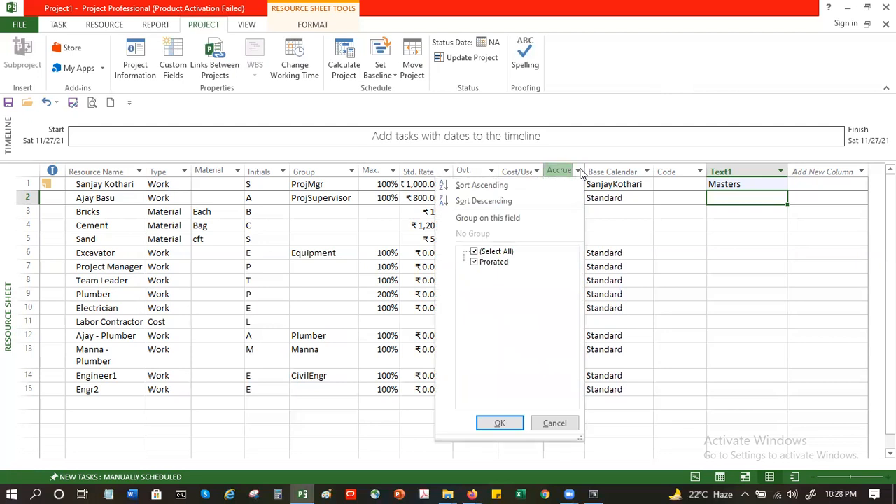
left_click(650, 226)
left_click(560, 186)
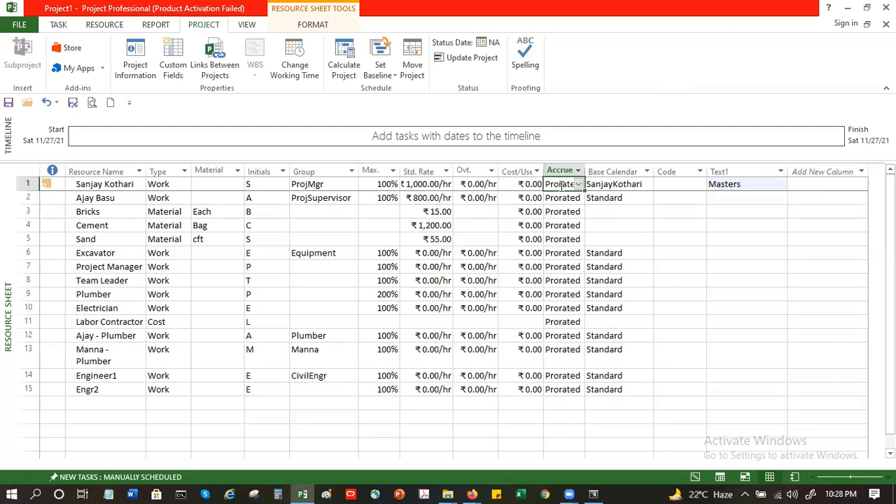
left_click(579, 185)
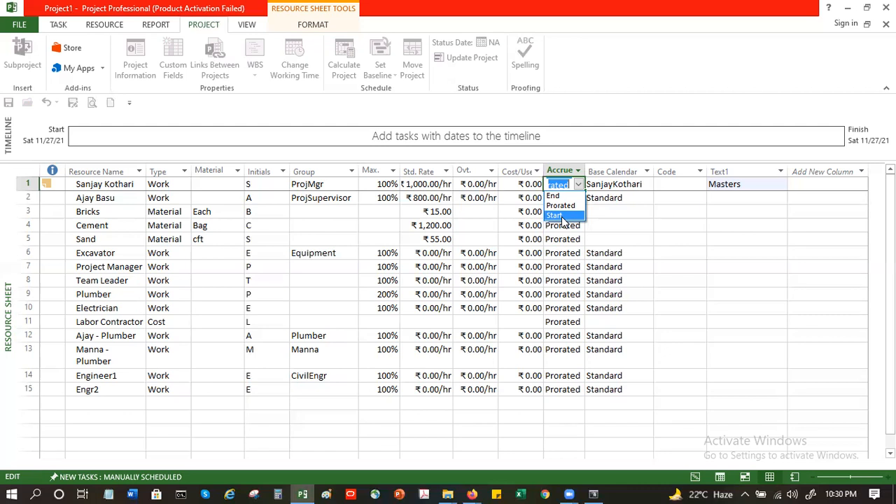
left_click(553, 248)
left_click(557, 240)
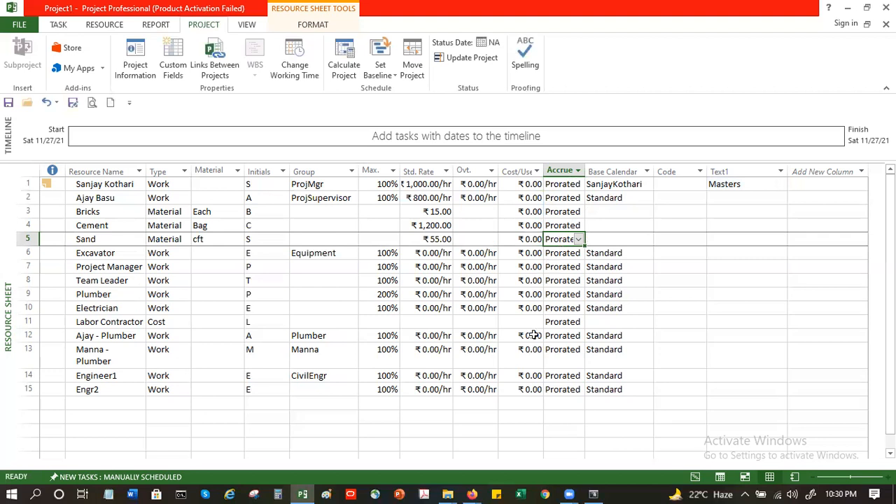
Step: Review the accrual choices for the Electrician resource
left_click(567, 200)
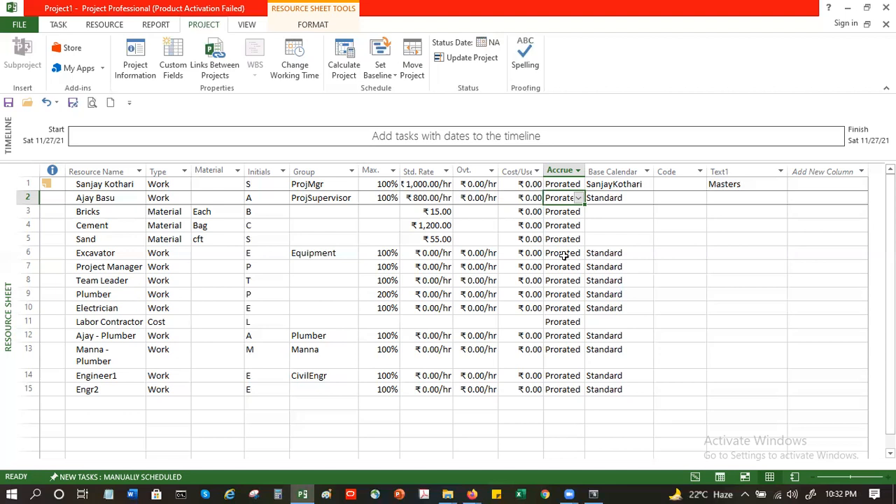
left_click(560, 224)
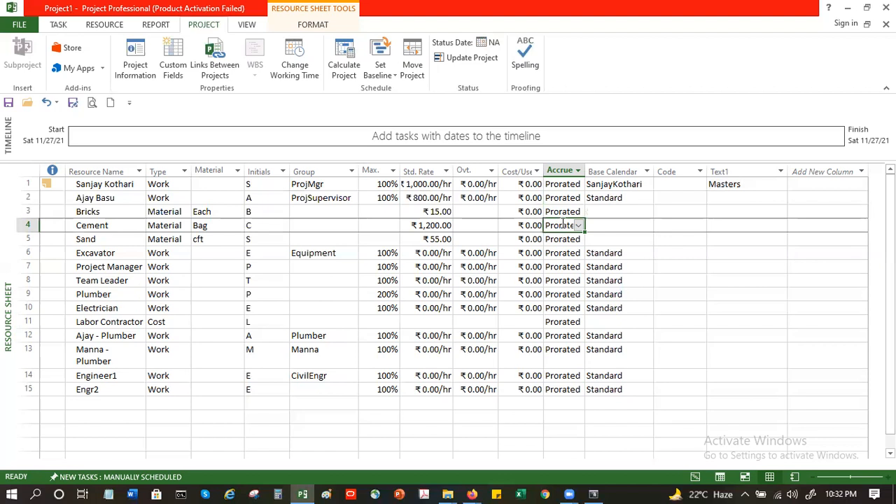
left_click(576, 312)
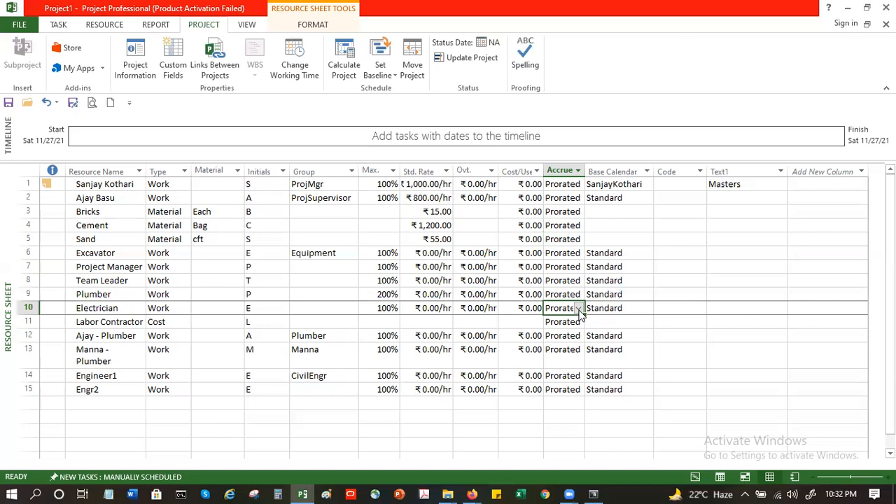
left_click(579, 309)
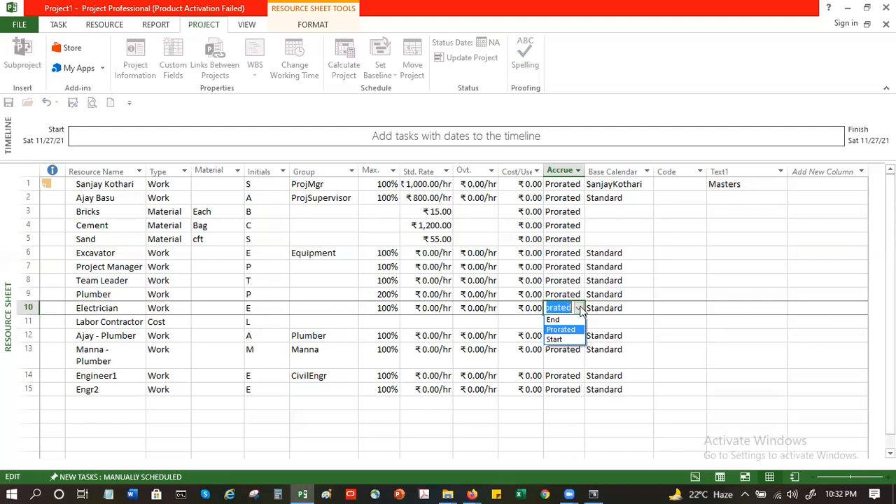
left_click(637, 306)
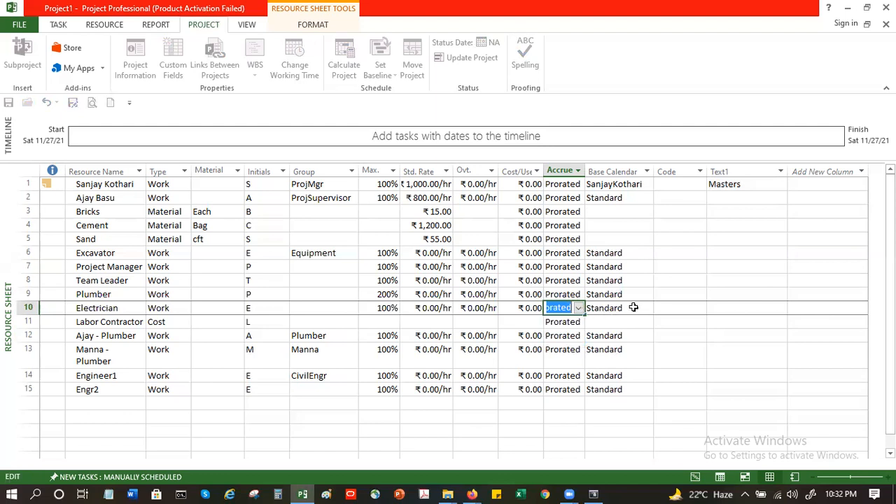
left_click(630, 307)
left_click(697, 307)
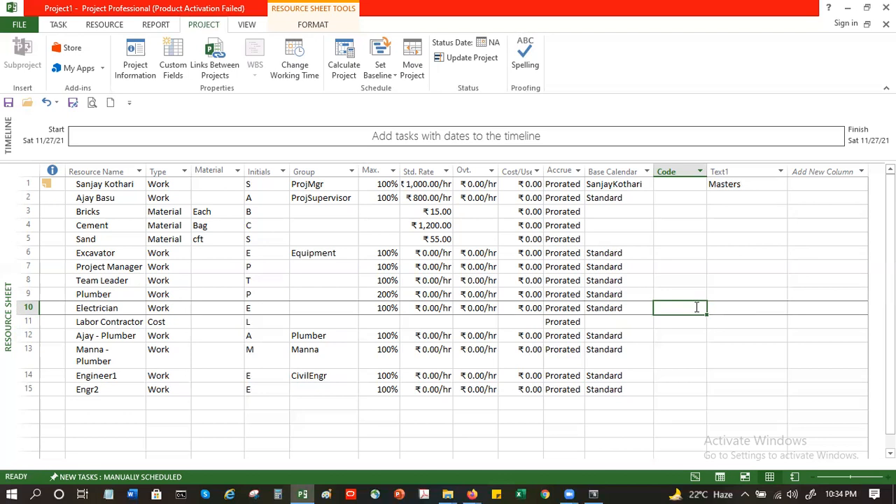
left_click(695, 477)
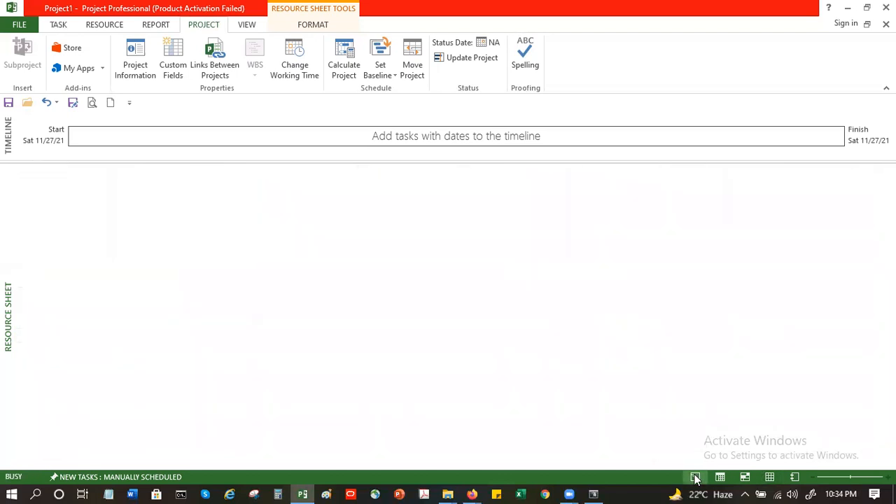
key("alt+F4")
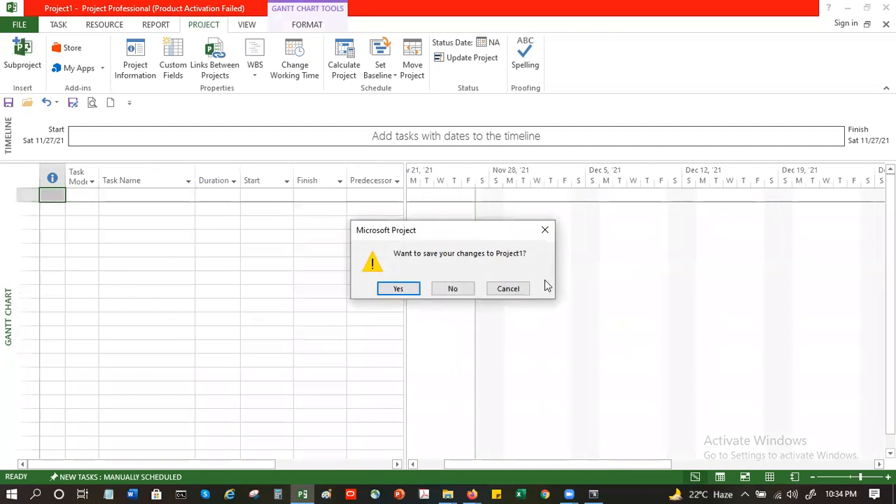
left_click(507, 289)
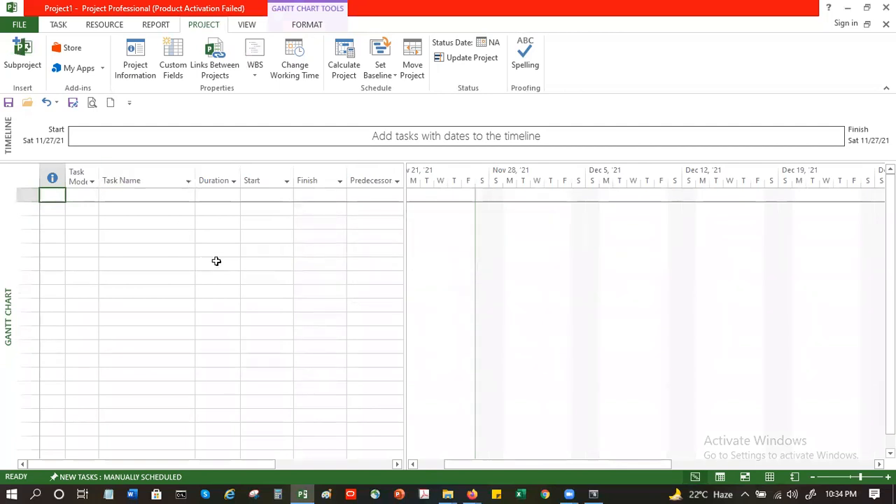
Step: Switch back to the Resource Sheet view
left_click(153, 196)
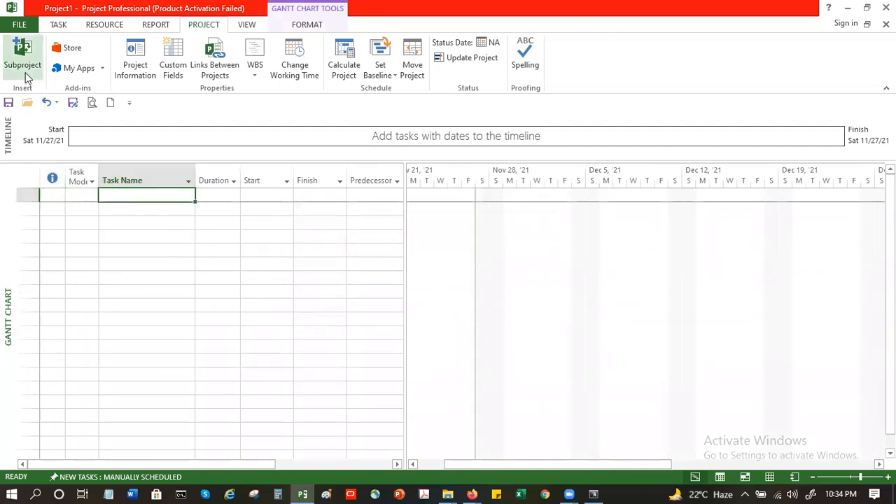
left_click(58, 25)
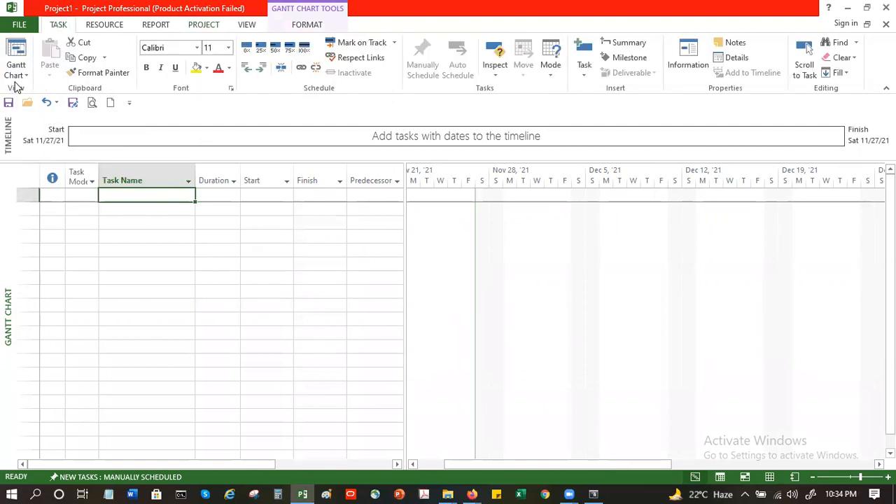
left_click(15, 74)
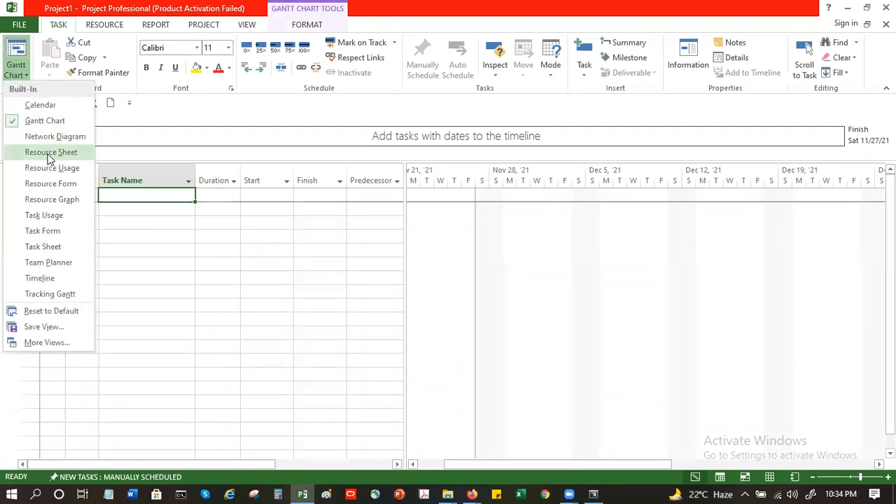
left_click(159, 260)
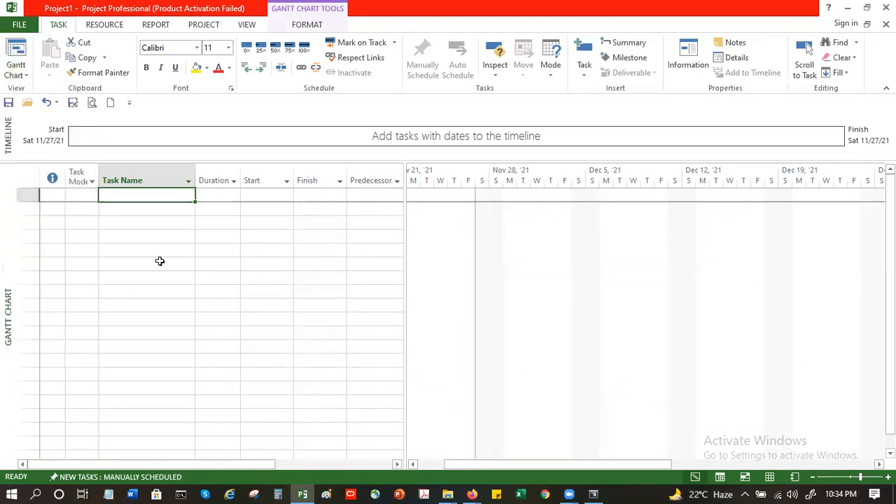
left_click(770, 477)
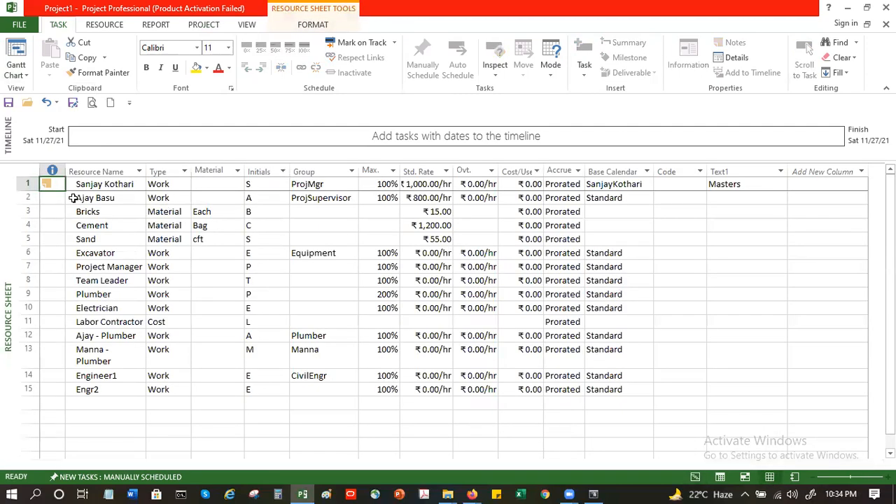
Step: Review the Type choices for the first resource without changing them
left_click(91, 183)
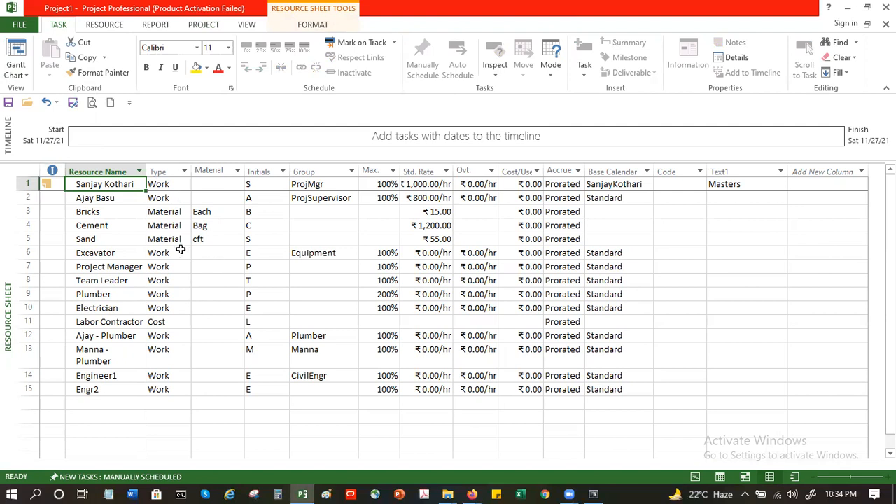
left_click(178, 184)
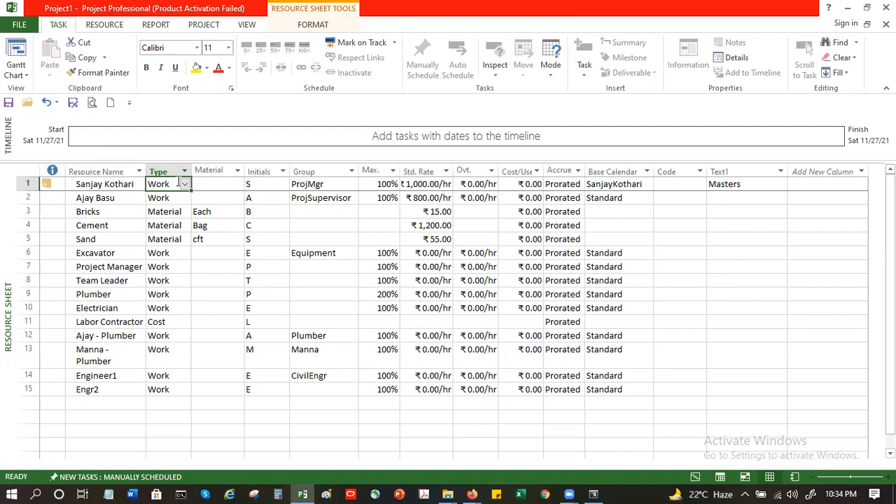
left_click(185, 185)
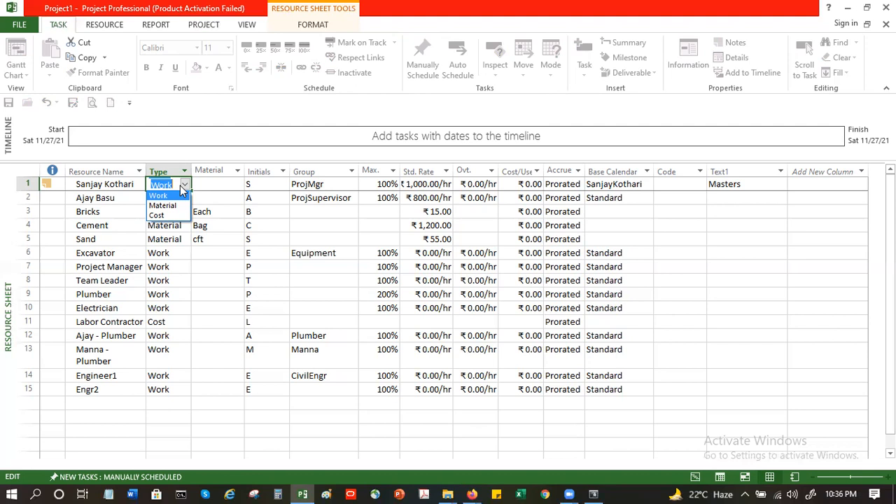
left_click(103, 400)
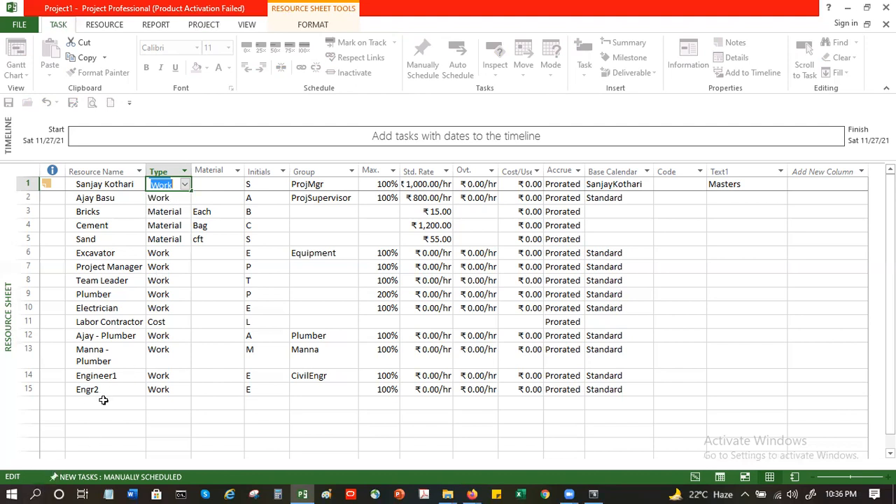
Step: Add two new resources named Travel and Hotel Stay at the end of the sheet
left_click(105, 402)
type("Travel")
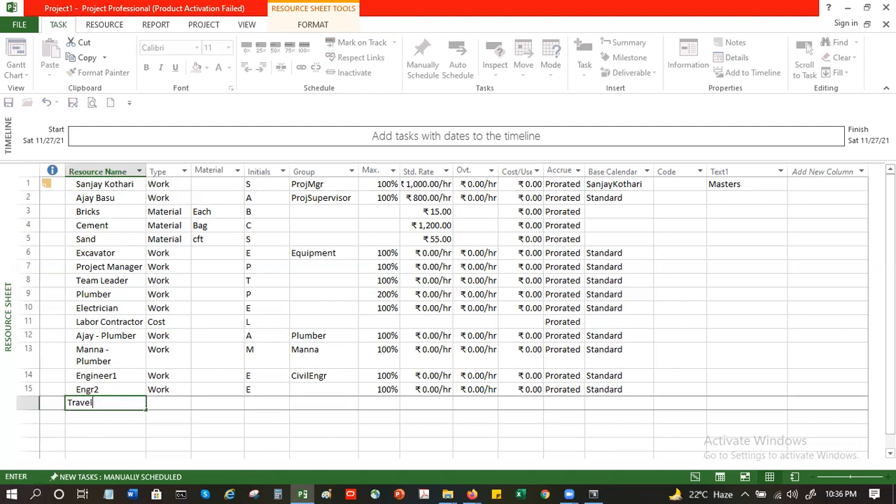
key("Return")
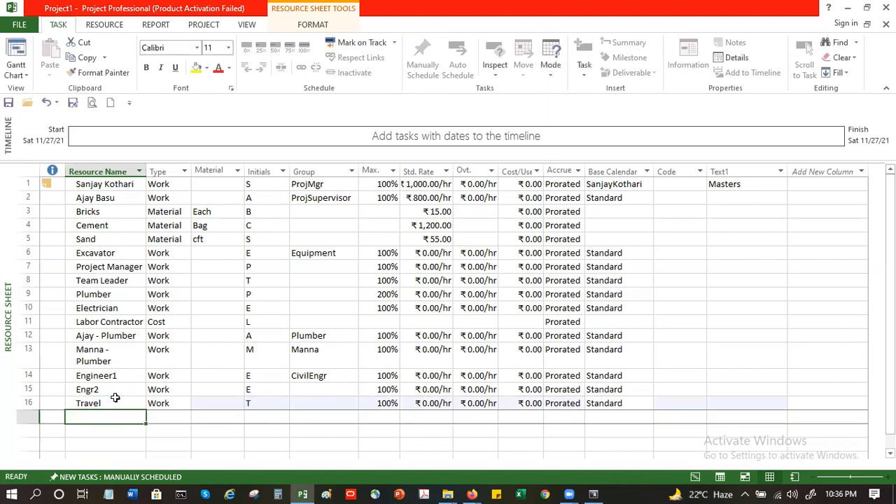
type("Hot")
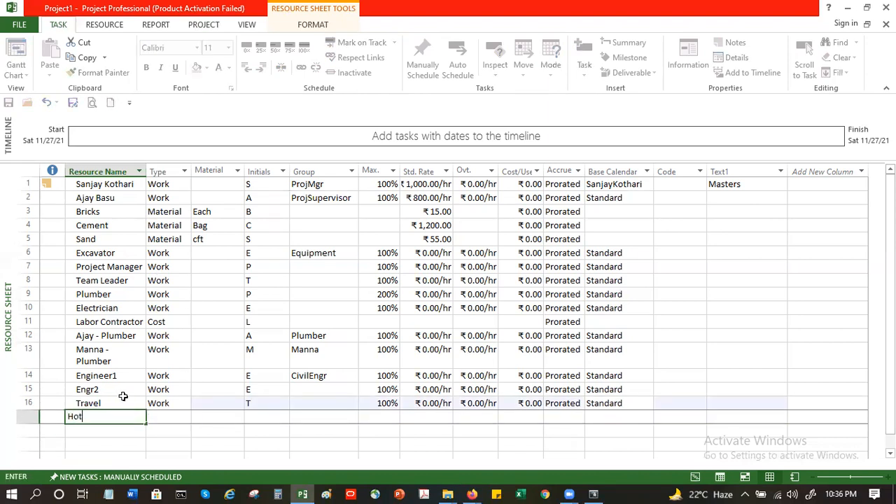
type("el Stay")
key("Tab")
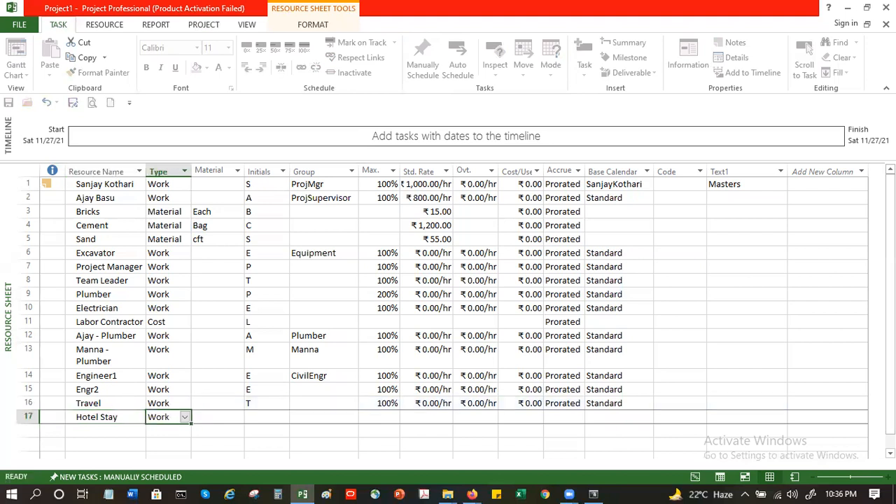
Step: Set the type of the Travel and Hotel Stay resources to Cost
left_click(185, 404)
left_click(186, 403)
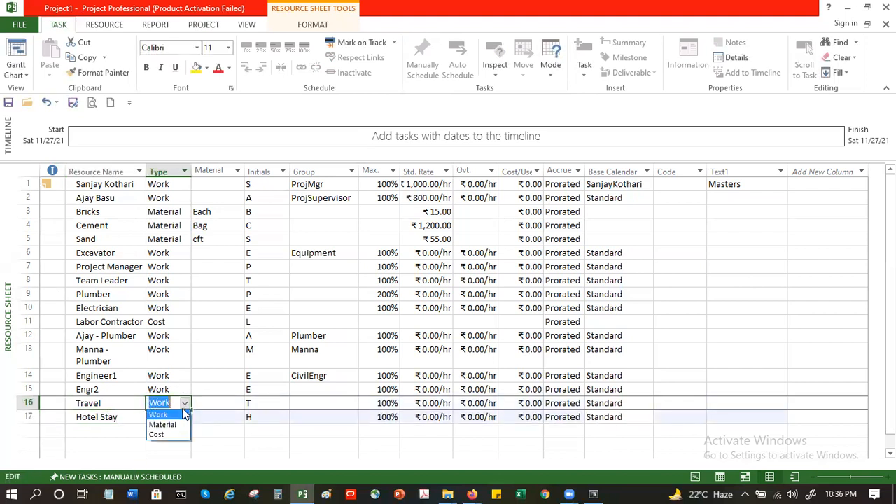
left_click(162, 434)
left_click(171, 419)
left_click(185, 417)
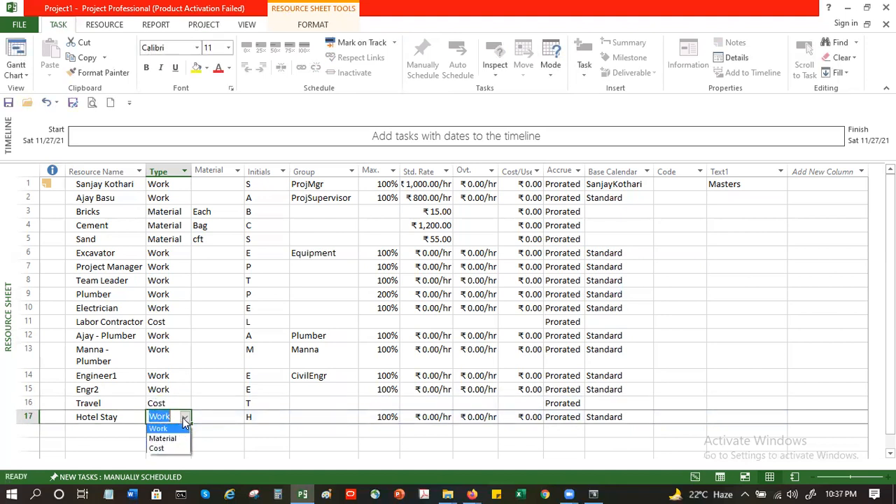
left_click(172, 449)
left_click(173, 431)
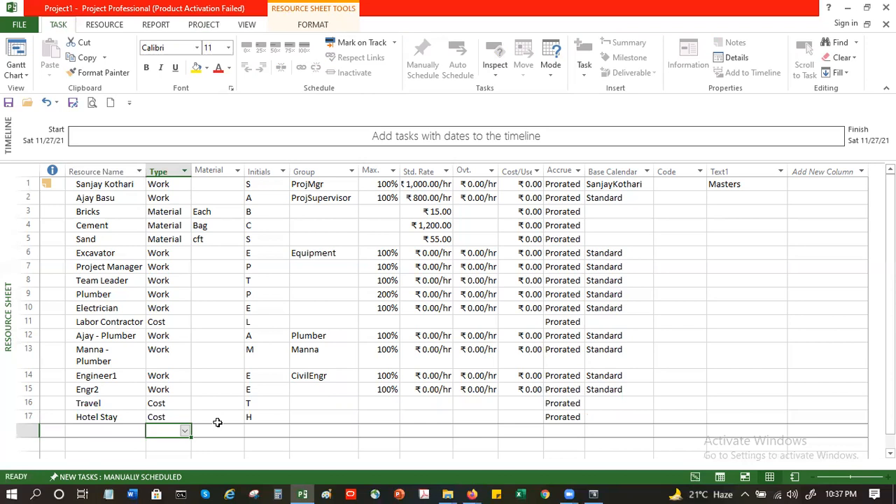
Step: Add a Misc Expenses resource with type Cost
left_click(122, 429)
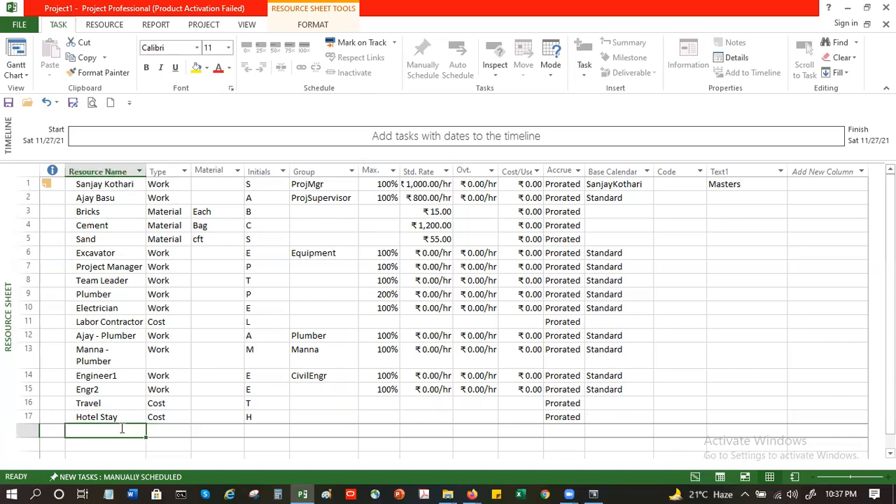
type("Misc")
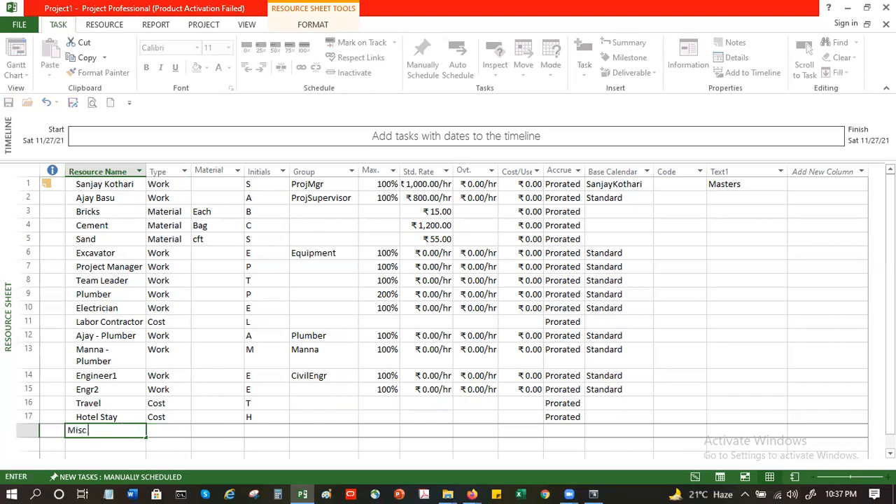
type(" Expenses")
key("Tab")
type("C")
key("Tab")
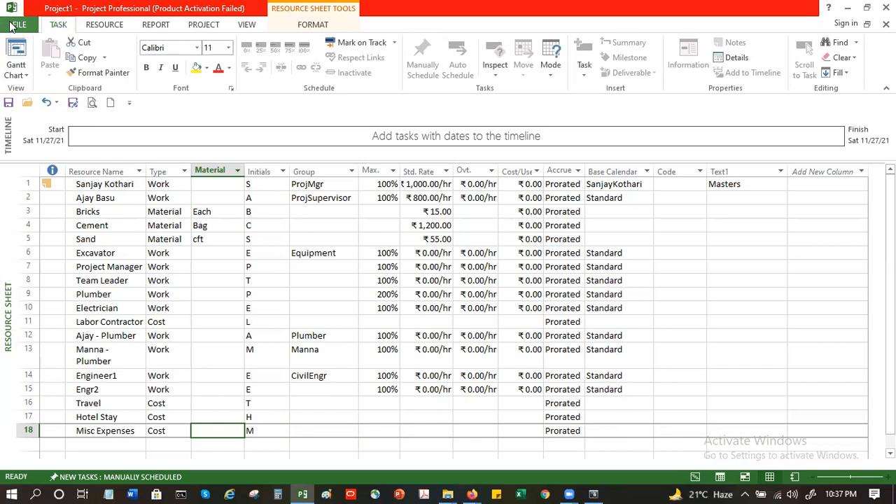
Step: Review the resources' material labels, groups, codes and base calendars across the sheet
left_click(303, 234)
left_click(103, 212)
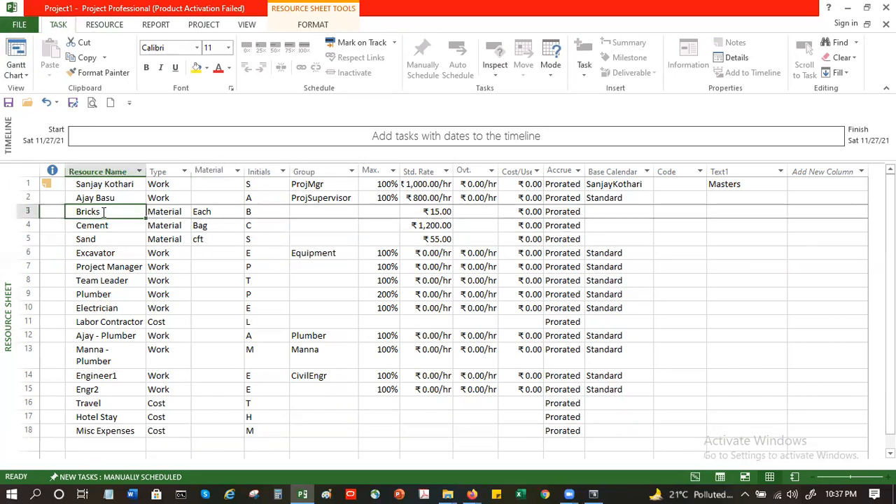
left_click(208, 211)
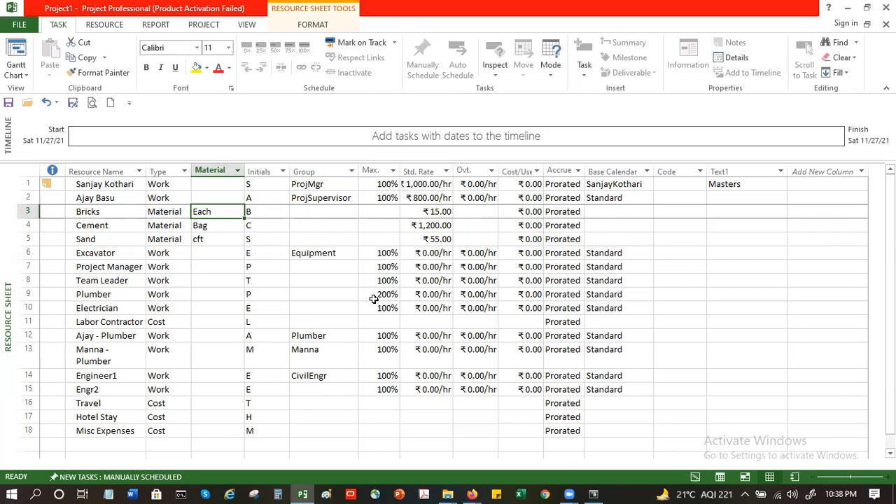
left_click(110, 185)
left_click(330, 186)
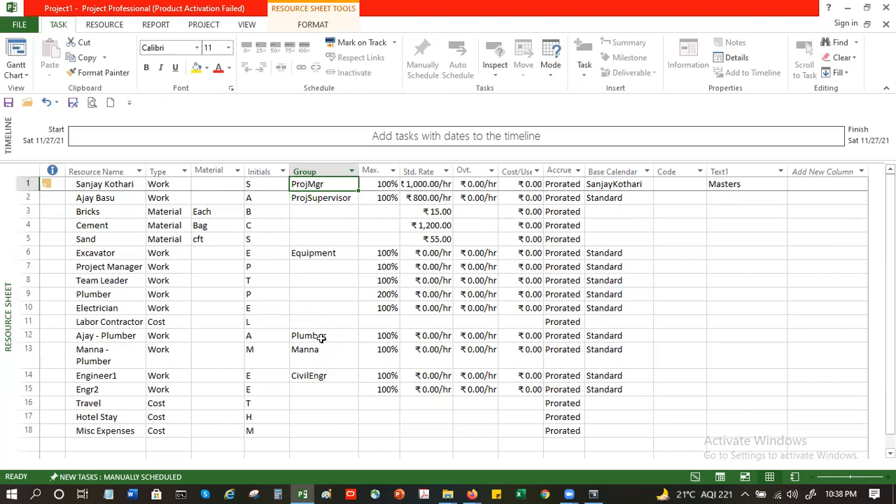
left_click(324, 377)
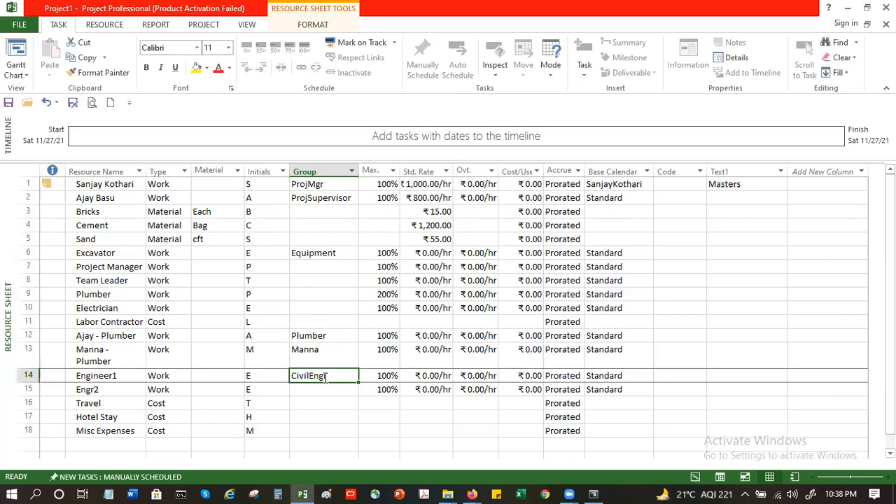
left_click(684, 184)
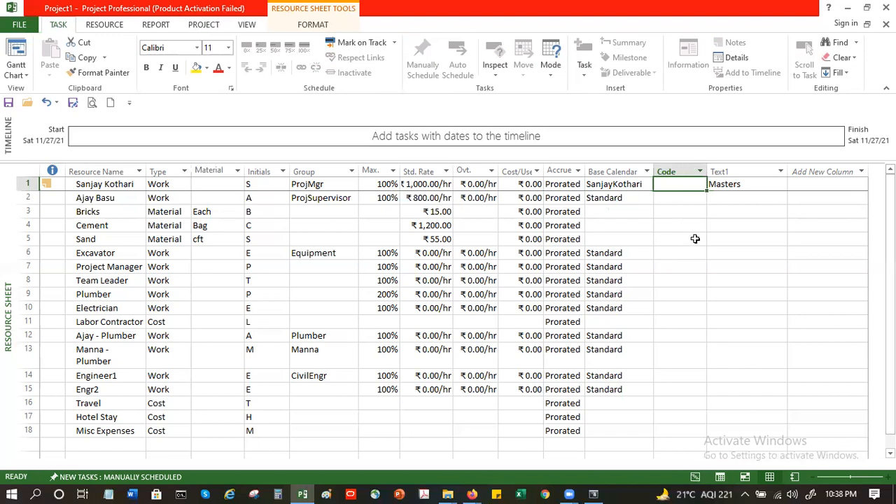
left_click(613, 185)
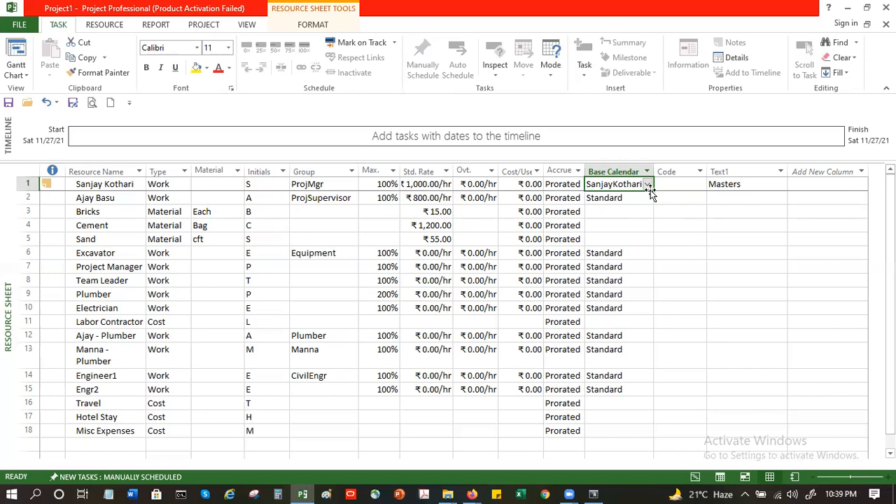
left_click(620, 214)
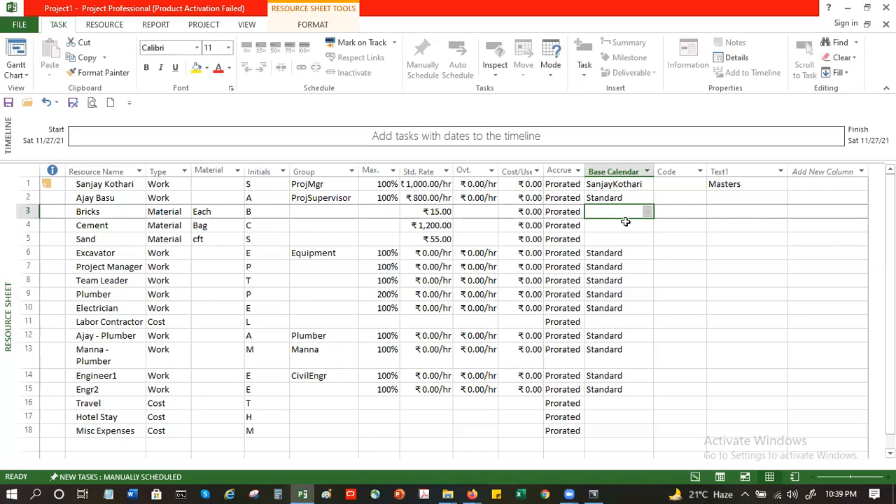
left_click(645, 184)
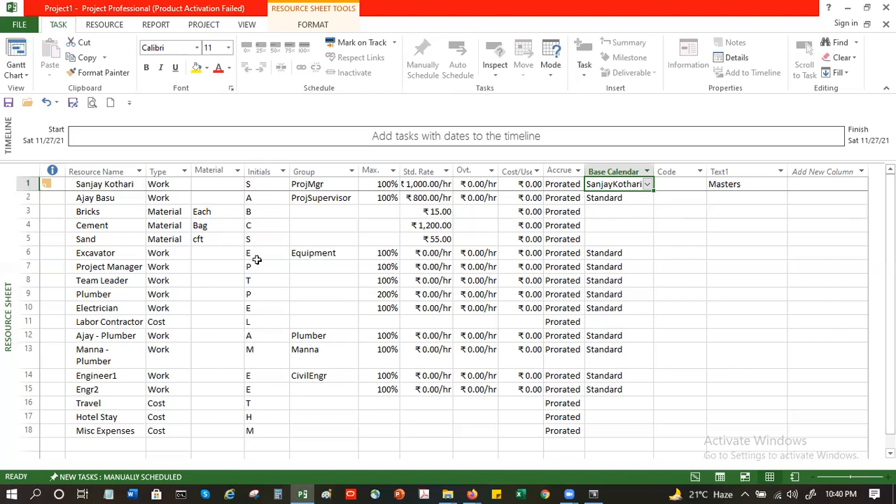
left_click(211, 239)
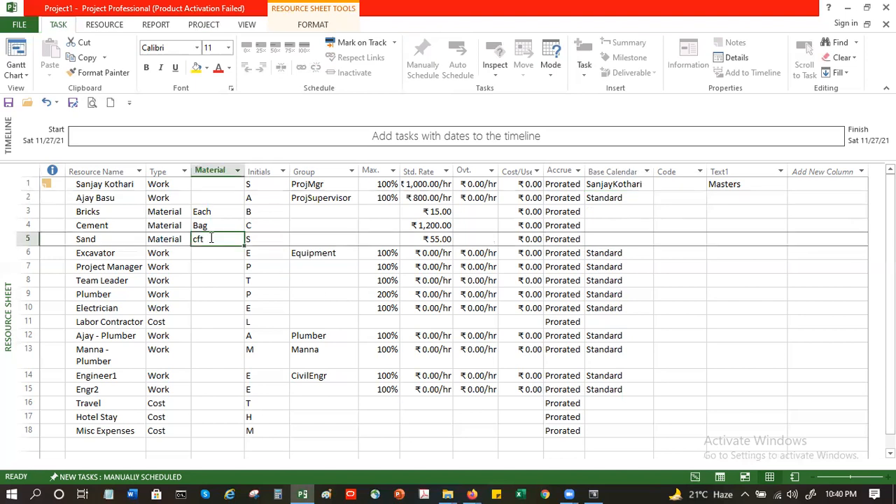
Step: Open the Sand resource's information dialog and close it, then check the Add Resources options
left_click(112, 28)
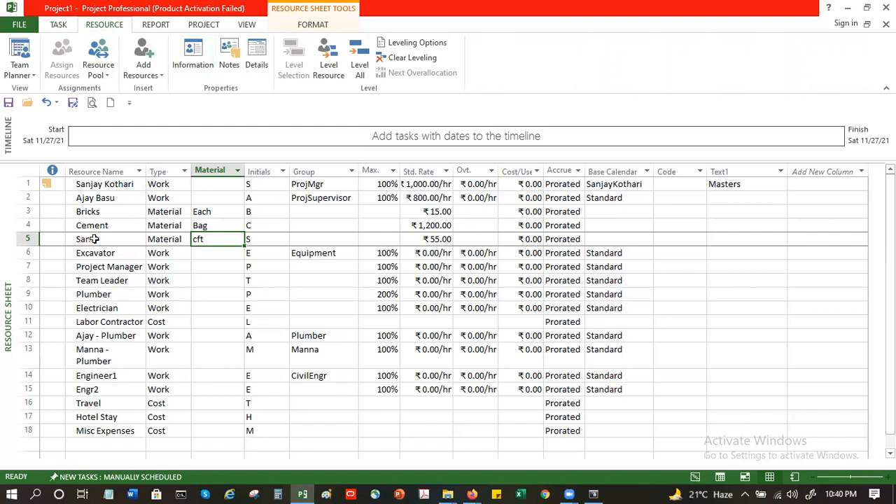
left_click(180, 56)
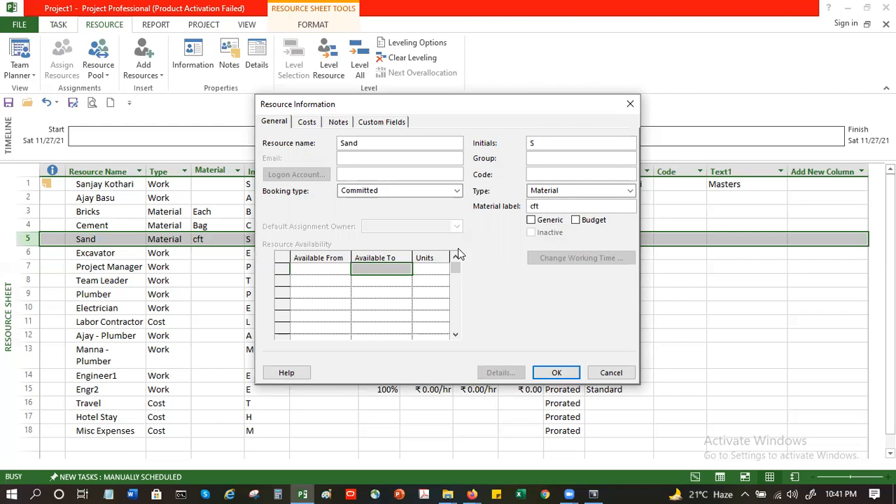
left_click(557, 373)
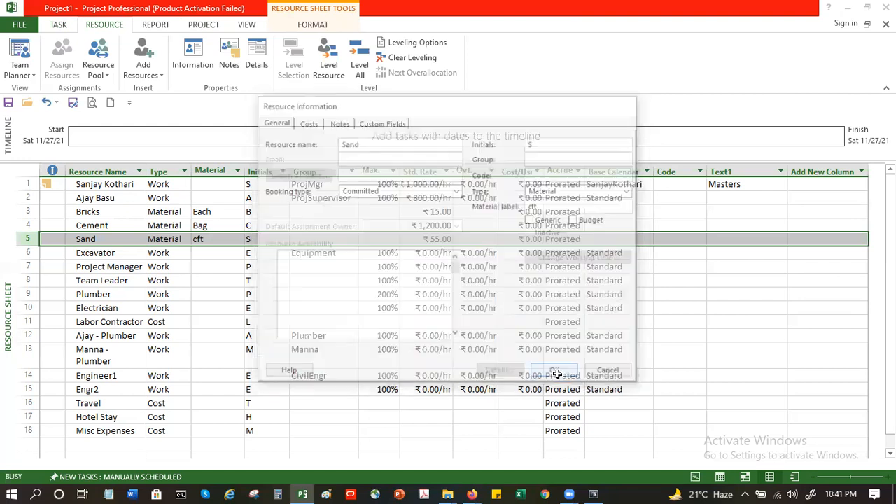
left_click(153, 69)
left_click(151, 60)
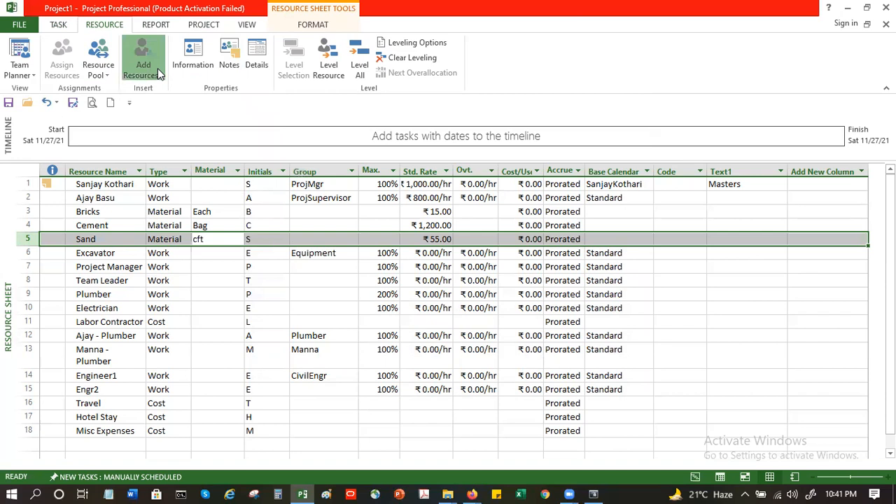
Step: Insert a blank material resource and a blank cost resource above the Sand row
left_click(157, 68)
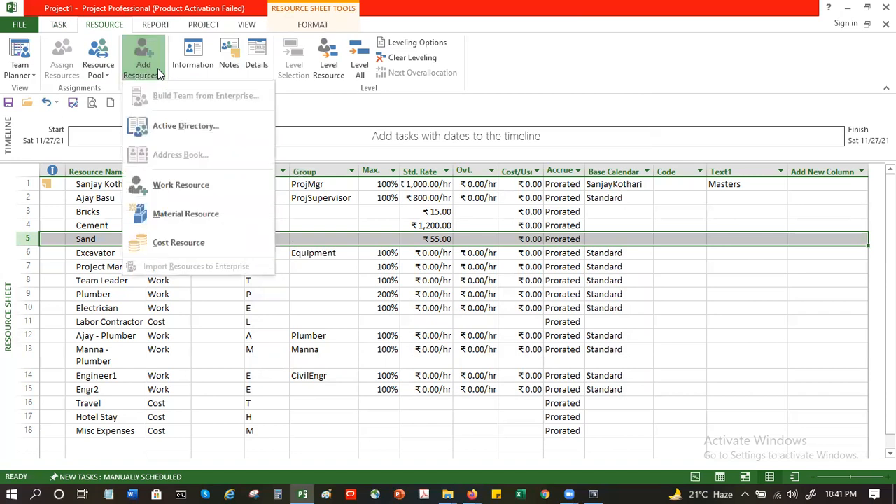
left_click(198, 221)
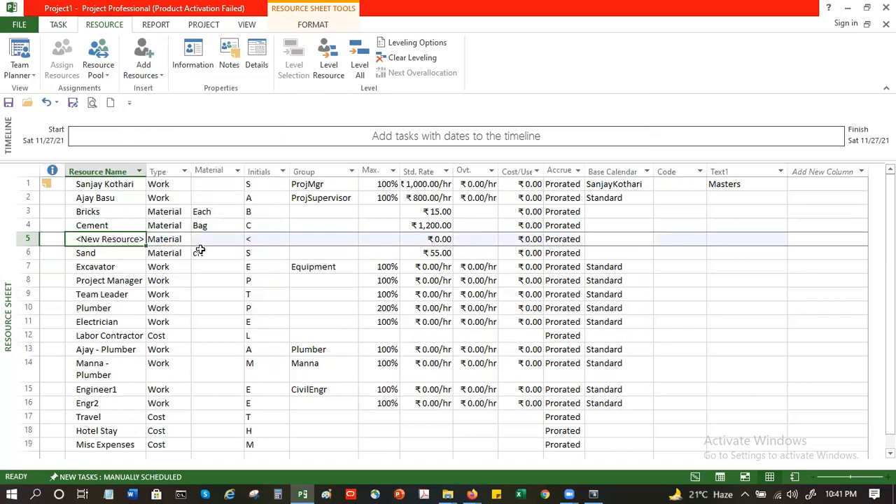
left_click(143, 74)
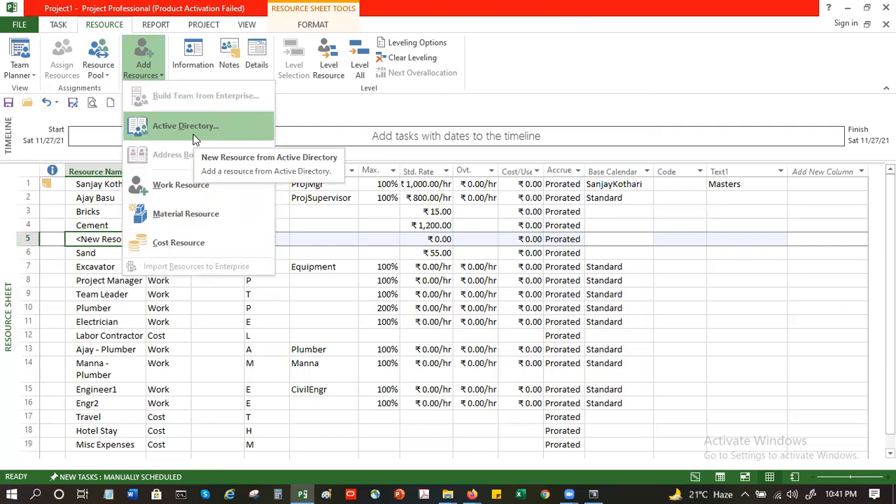
left_click(189, 222)
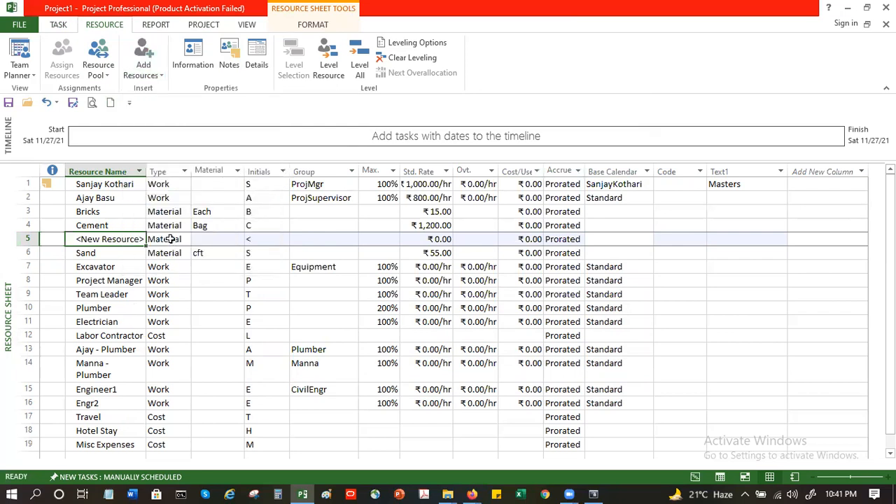
left_click(134, 72)
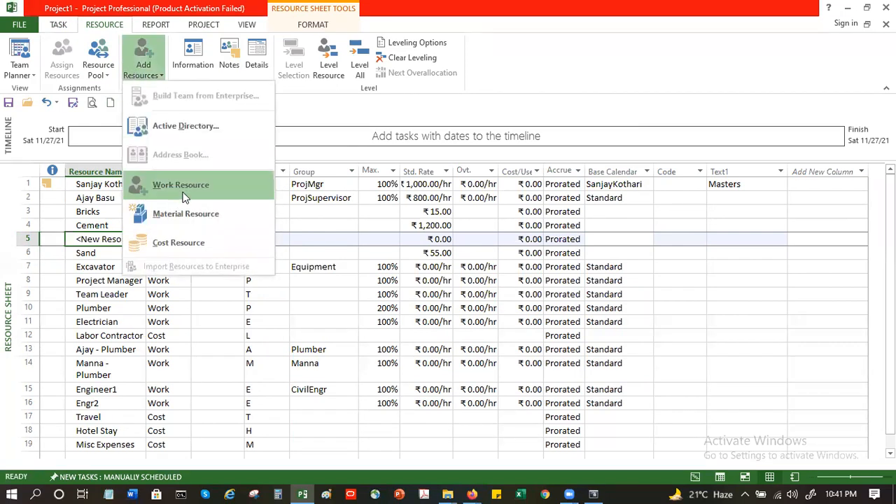
left_click(189, 241)
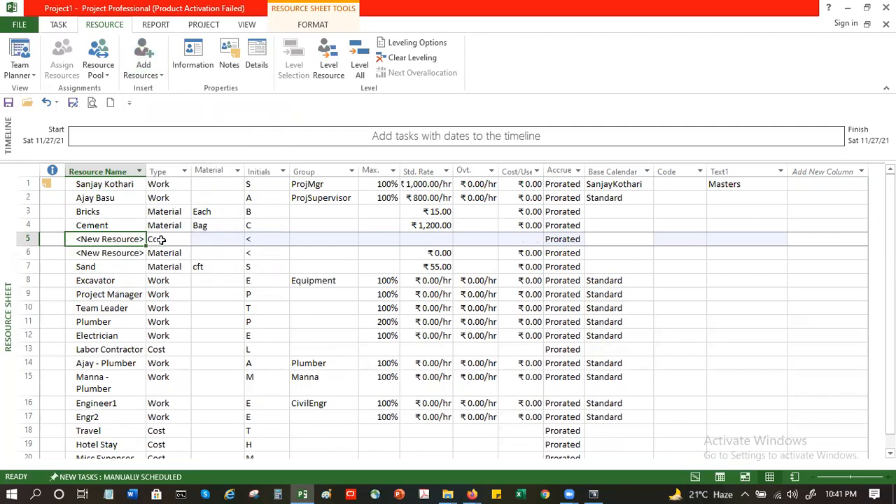
left_click(161, 239)
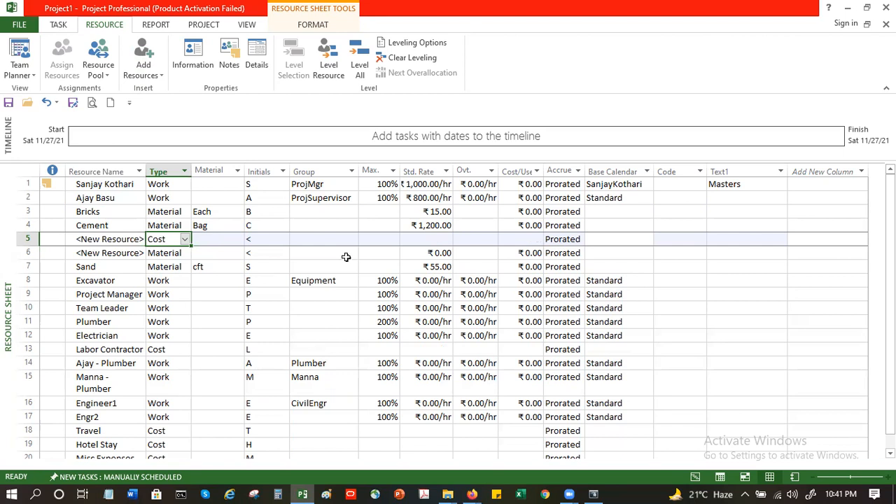
Step: Delete both blank new resources from the resource sheet
left_click(107, 198)
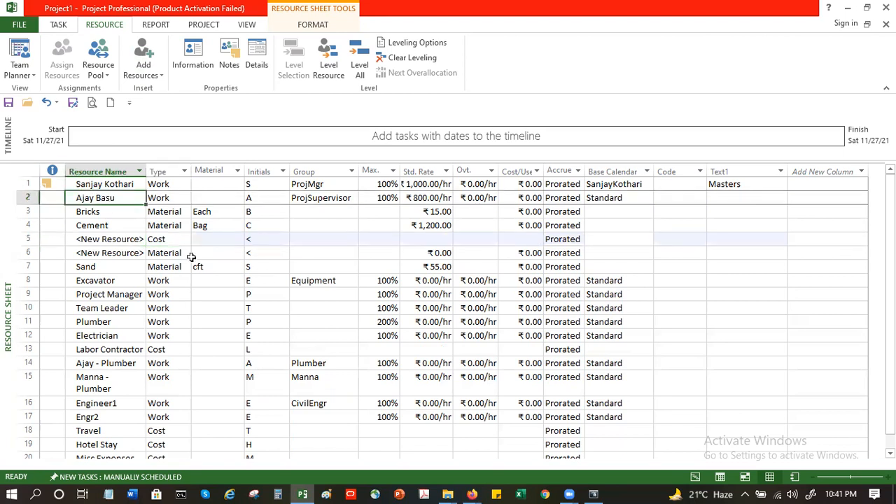
left_click(28, 239)
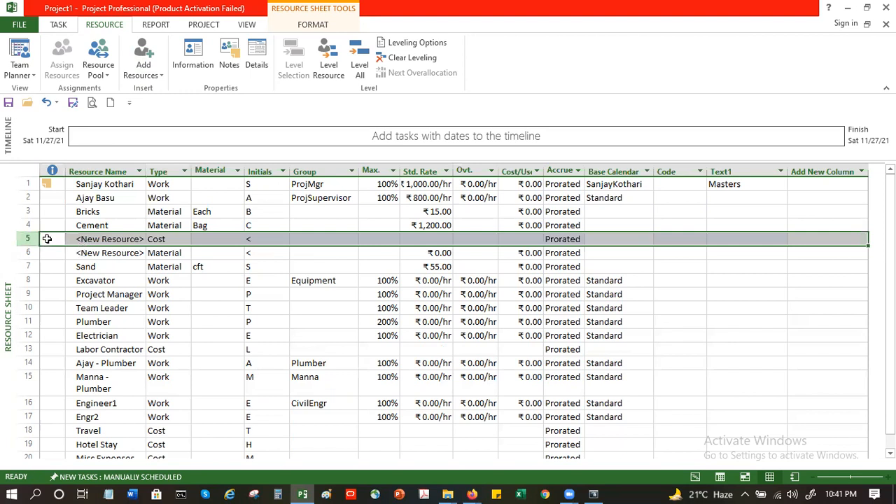
right_click(47, 239)
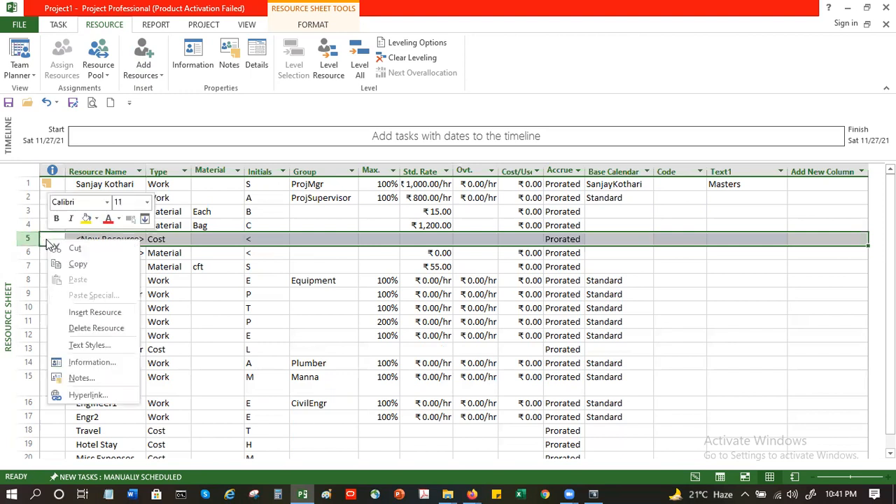
left_click(84, 330)
right_click(36, 241)
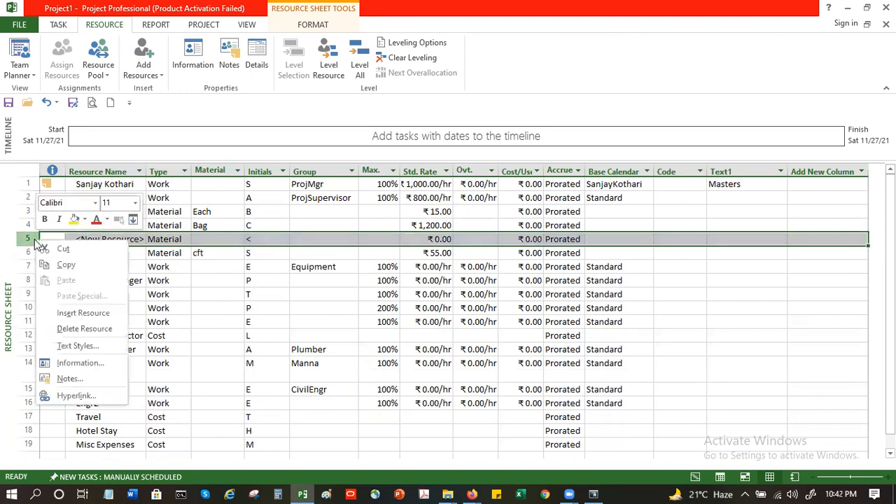
left_click(84, 328)
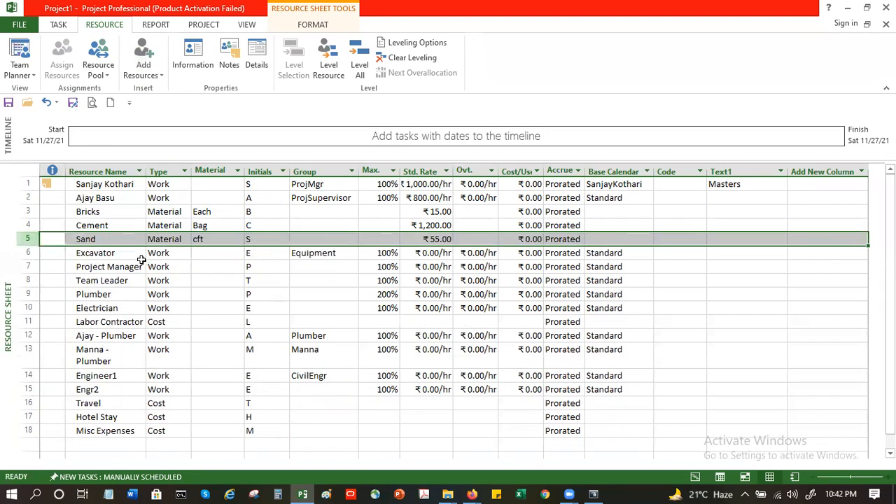
Step: Open the Sand resource's information and review its General, Costs, Notes and Custom Fields pages before closing
left_click(137, 238)
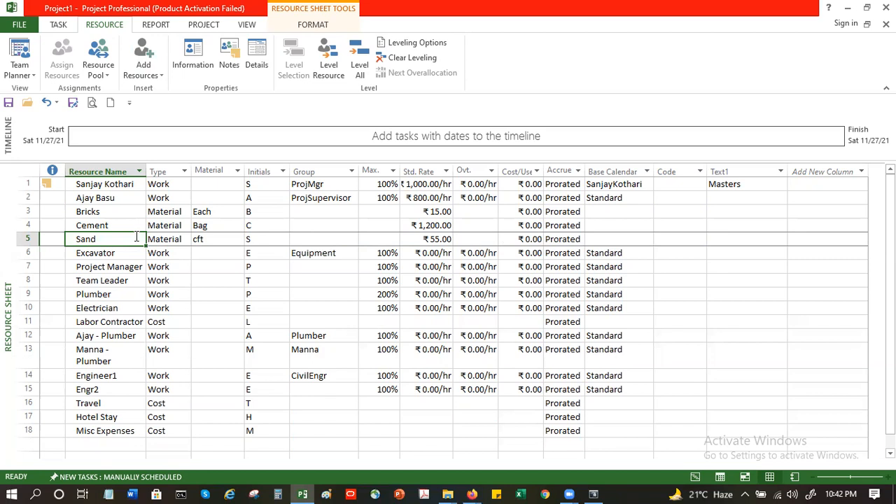
left_click(189, 57)
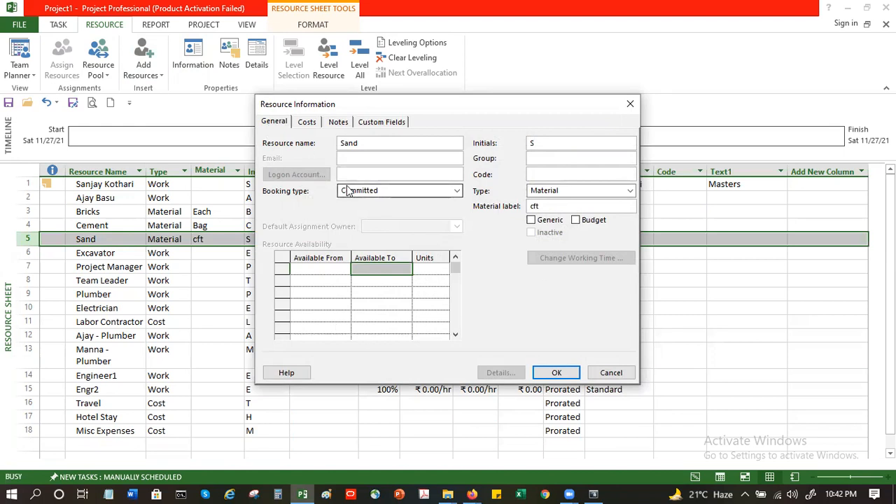
left_click(306, 123)
left_click(333, 124)
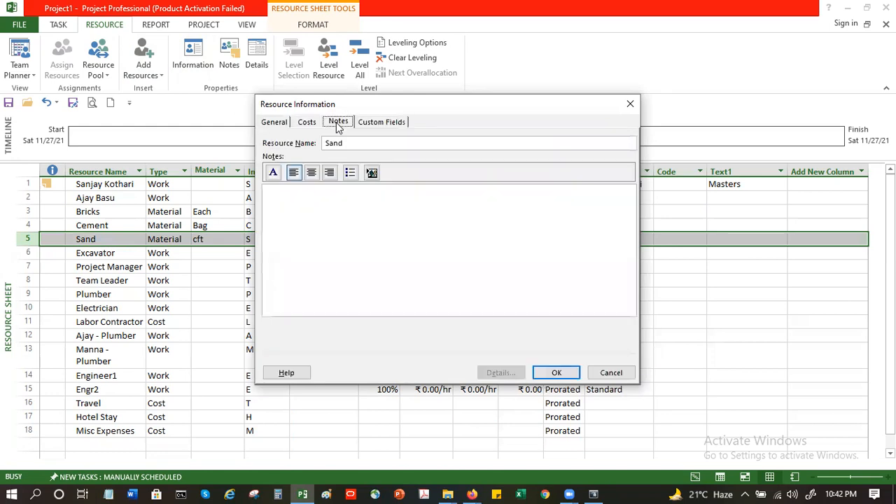
left_click(381, 122)
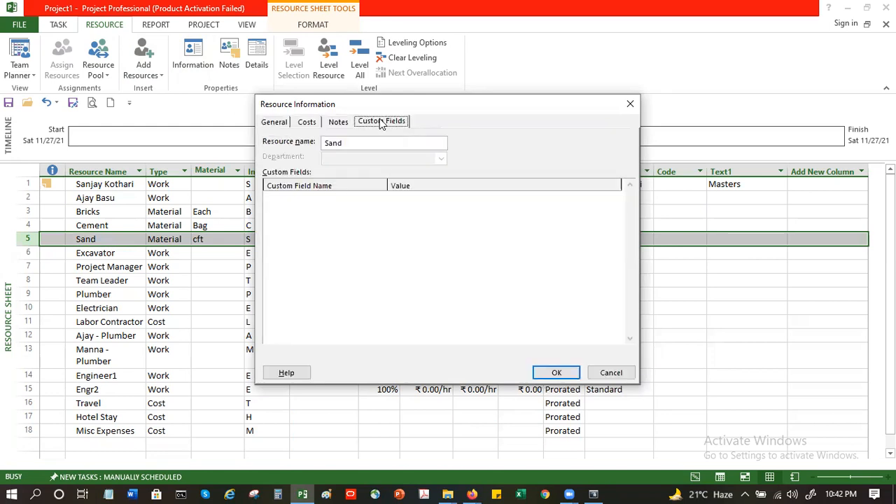
left_click(337, 124)
left_click(308, 126)
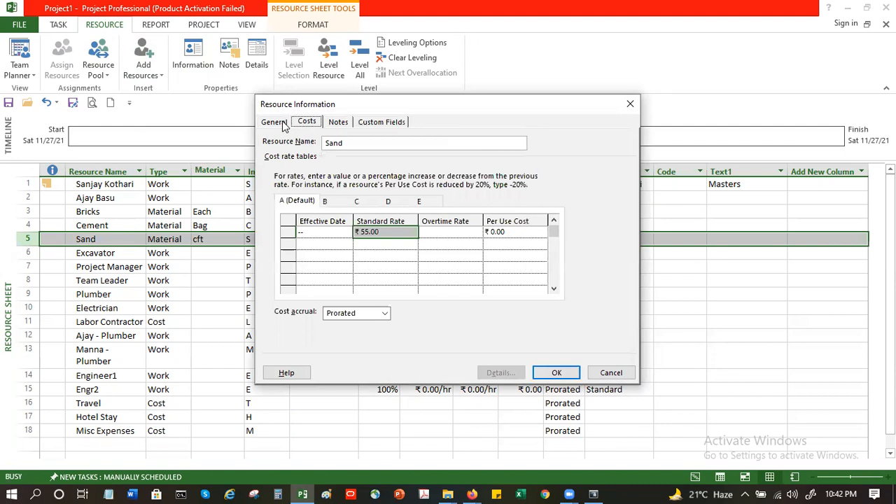
left_click(275, 123)
left_click(557, 373)
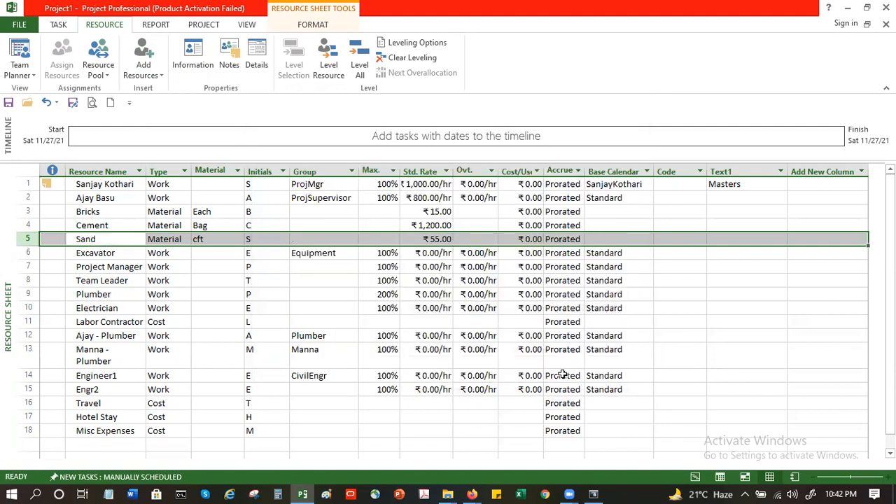